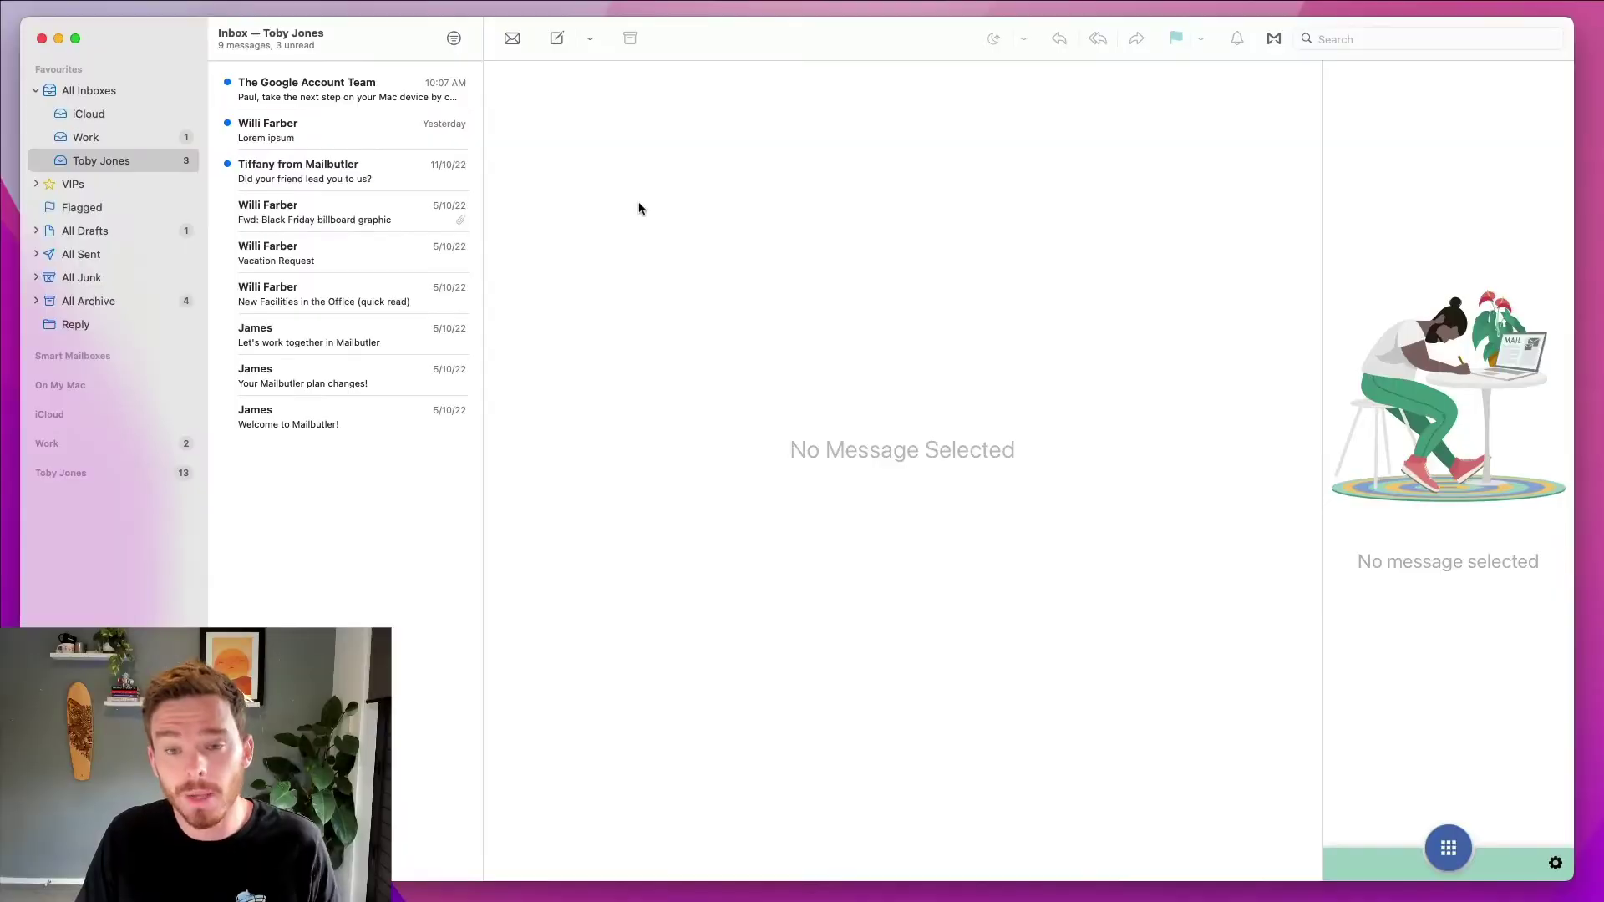
Start a new message, insert the Fun Signature into it, then close the draft
{"action": "left_click", "coordinate": [558, 40]}
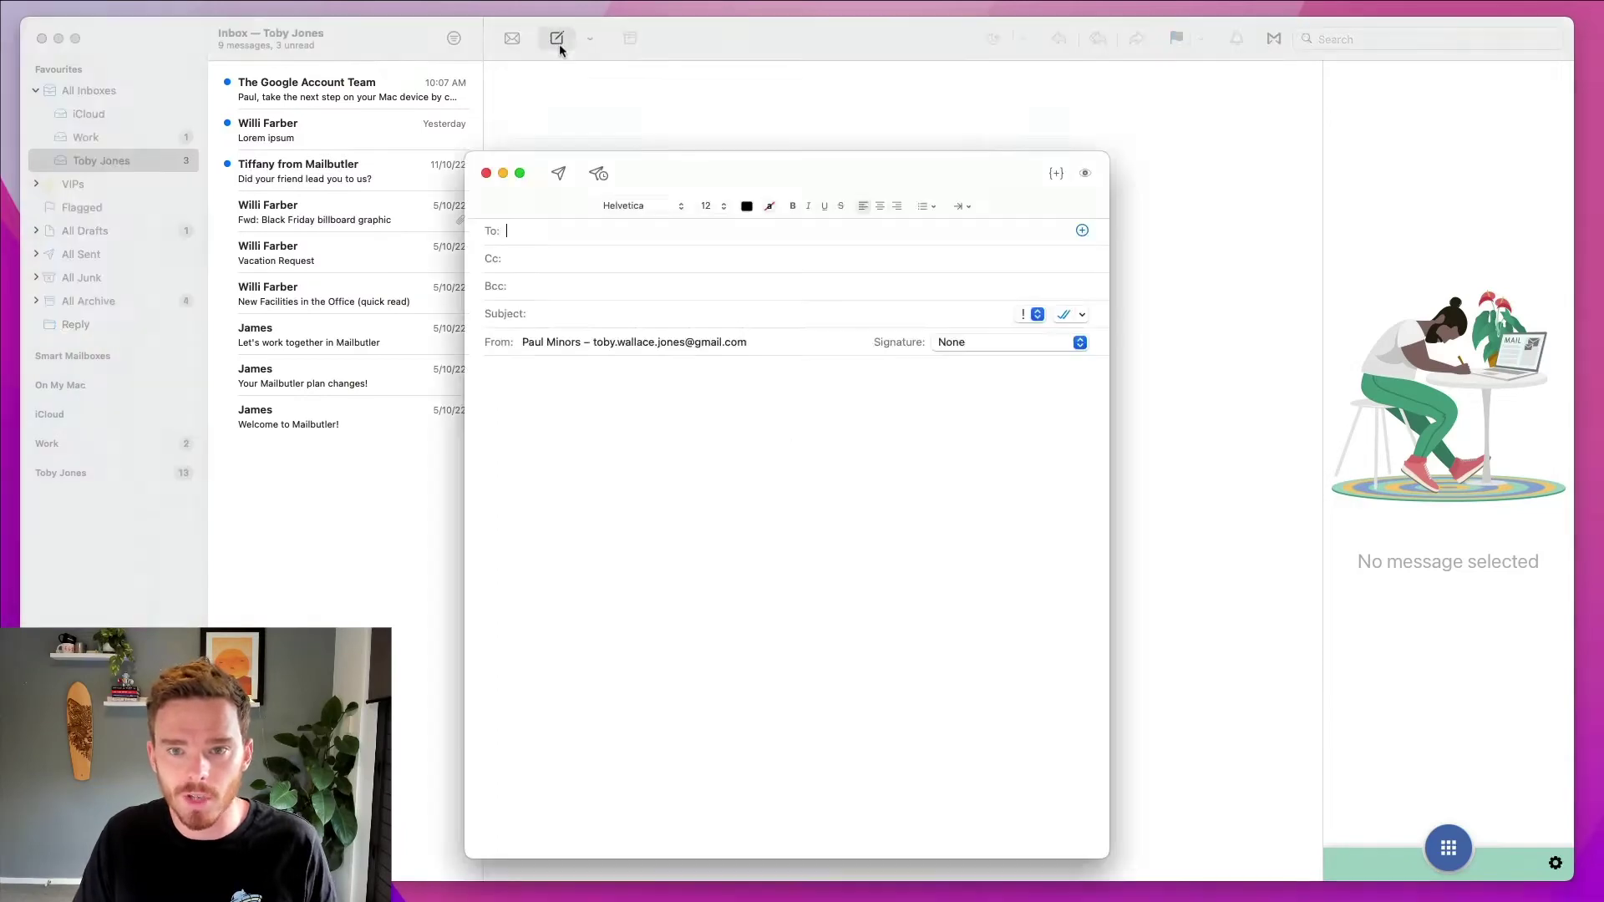
{"action": "left_click_drag", "start_coordinate": [706, 197], "coordinate": [748, 149]}
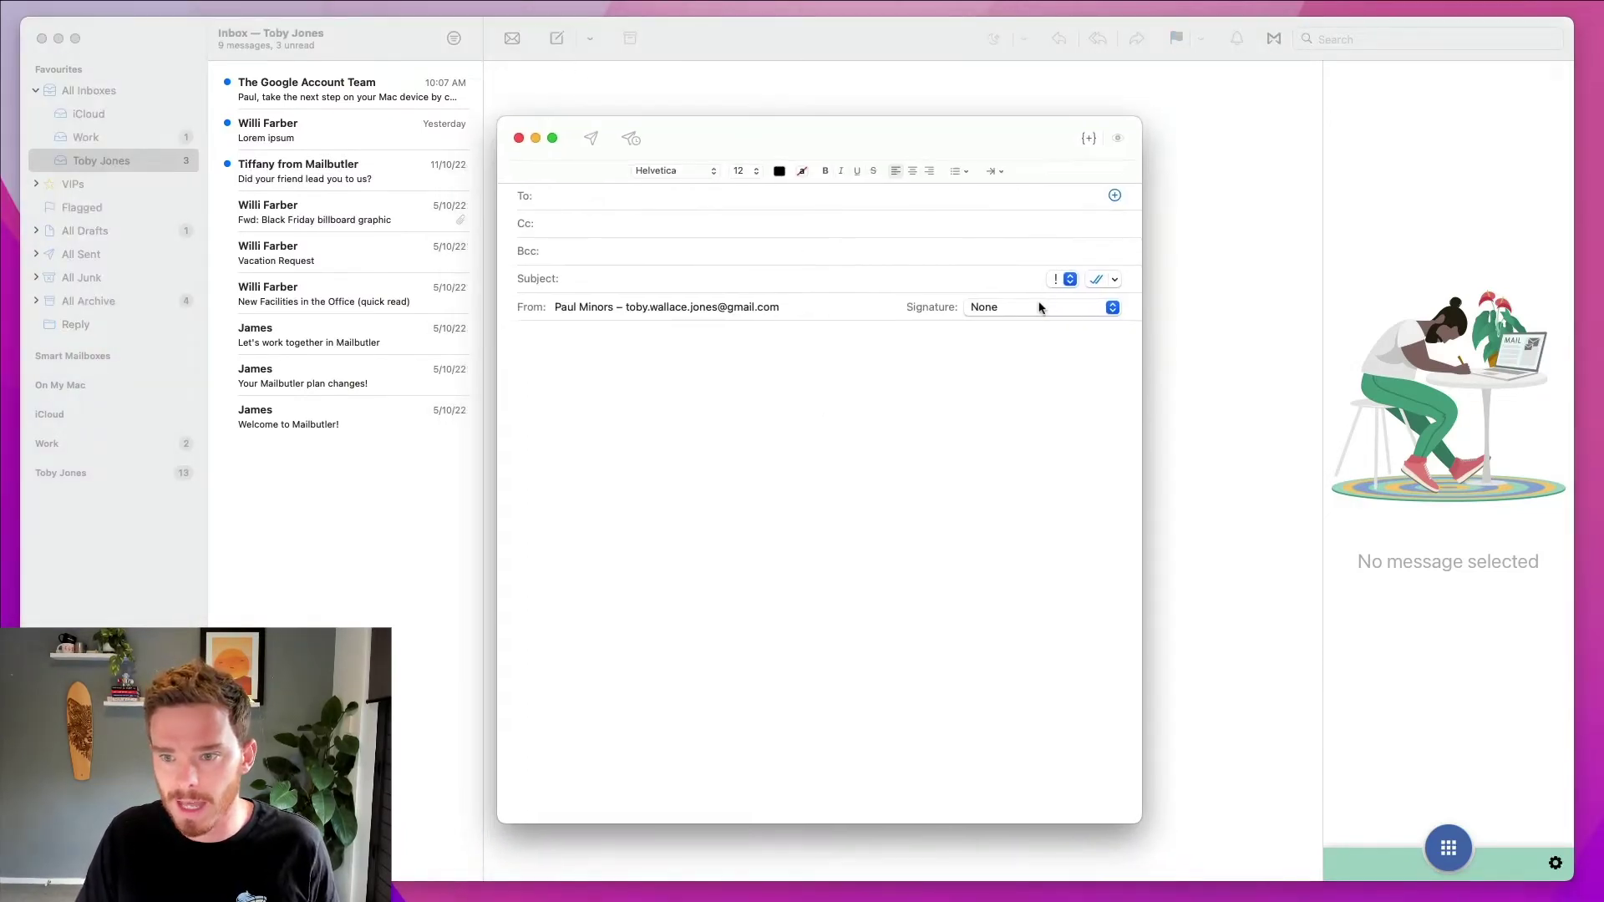
{"action": "left_click", "coordinate": [1032, 309]}
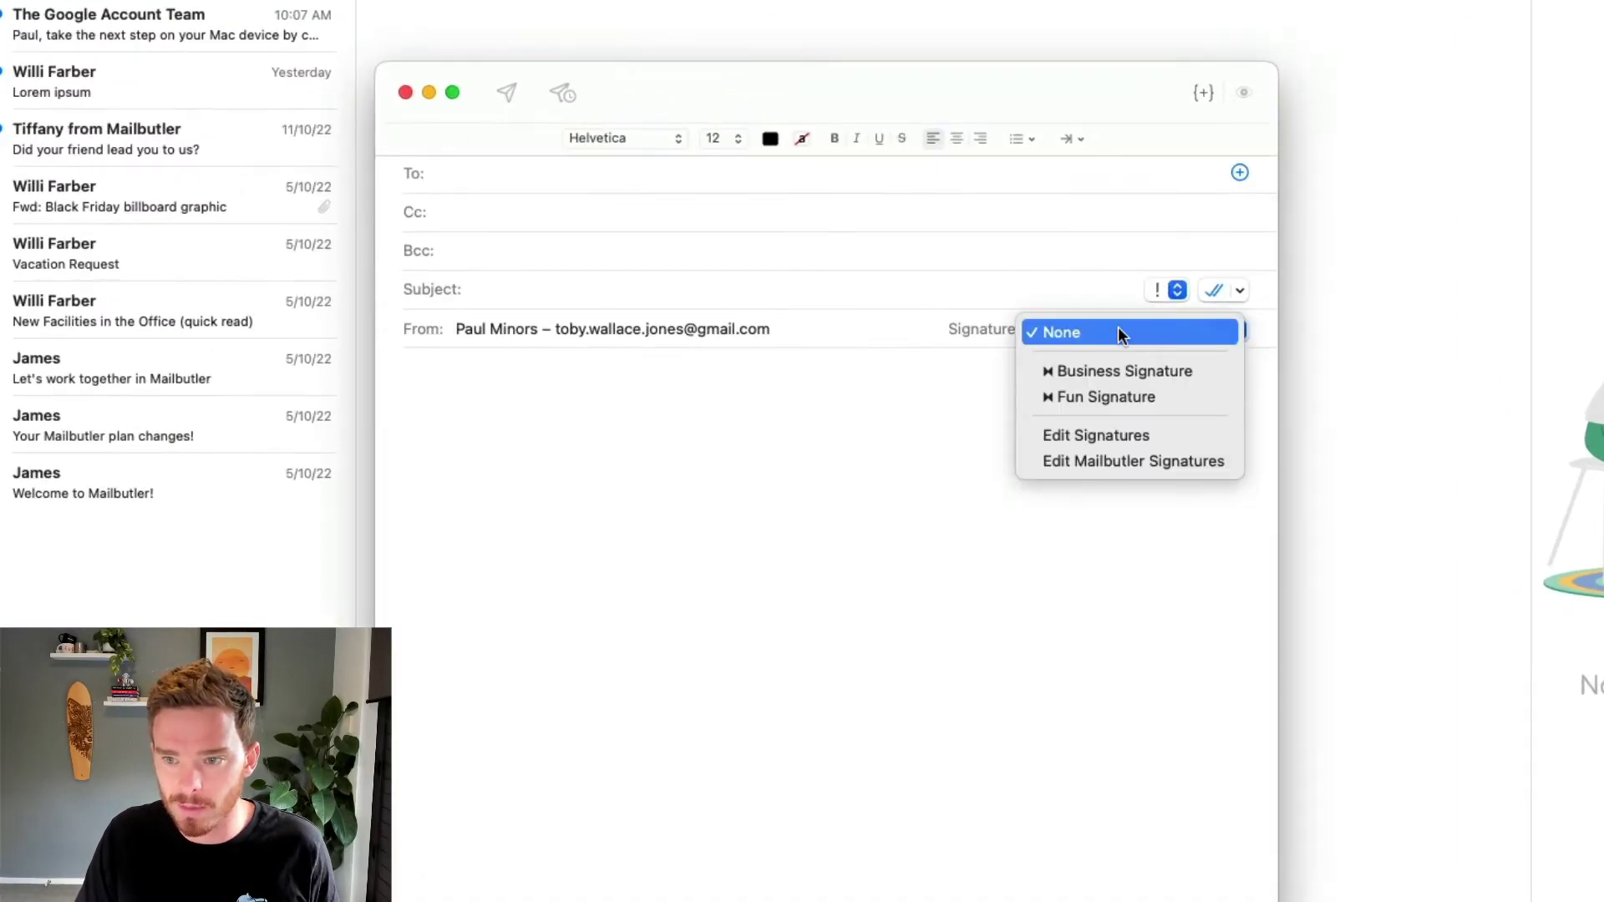
{"action": "left_click", "coordinate": [1115, 396]}
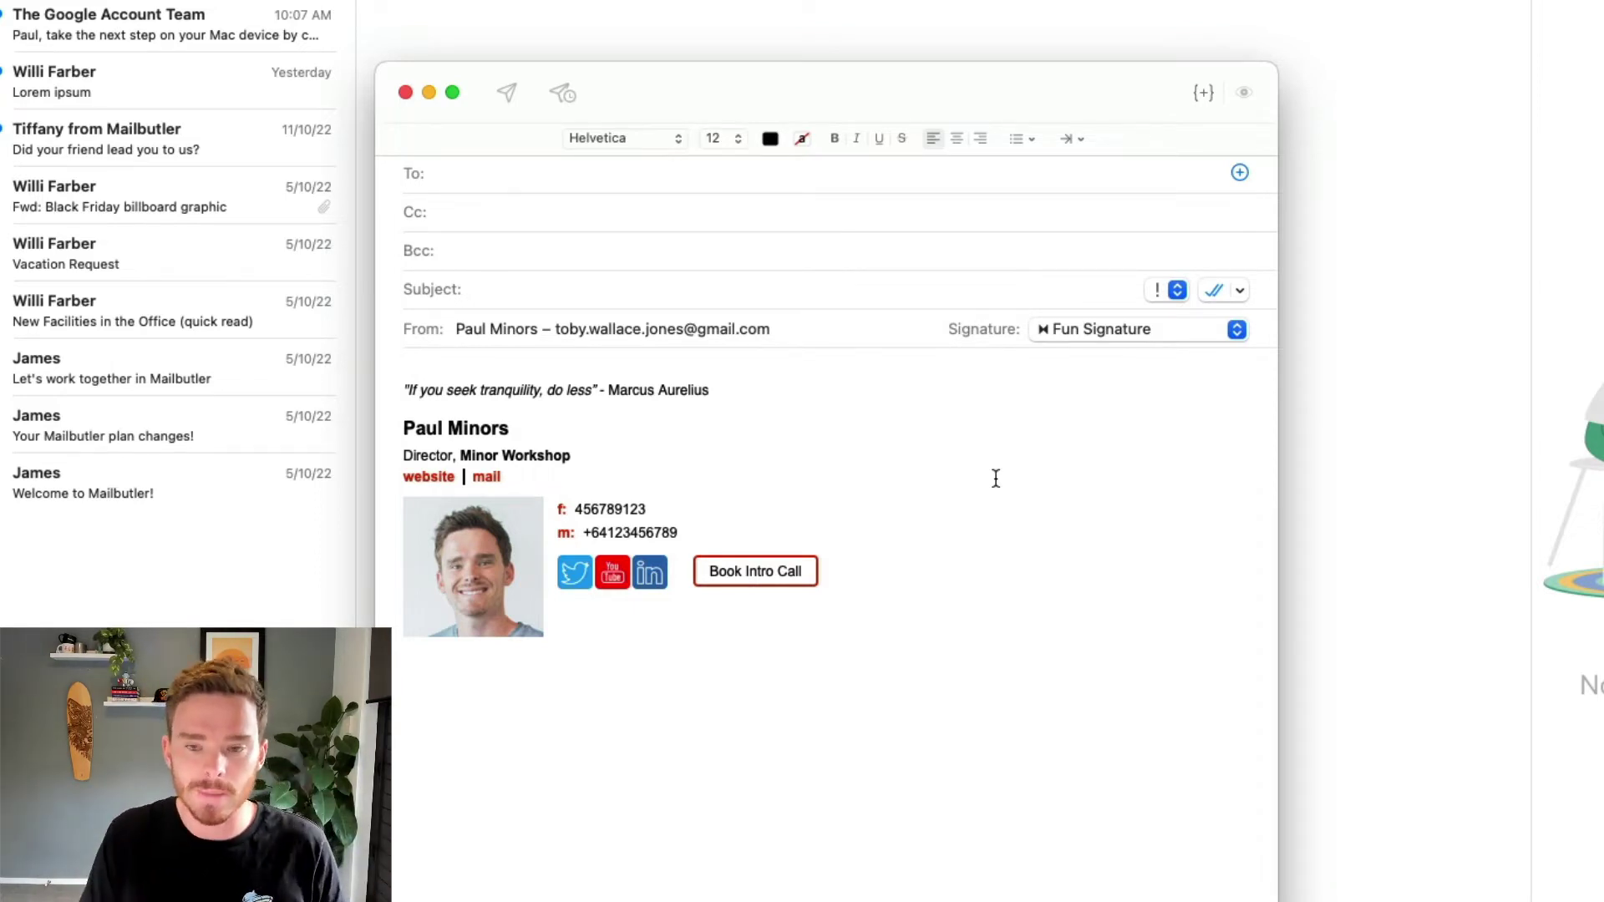
{"action": "left_click", "coordinate": [1114, 335]}
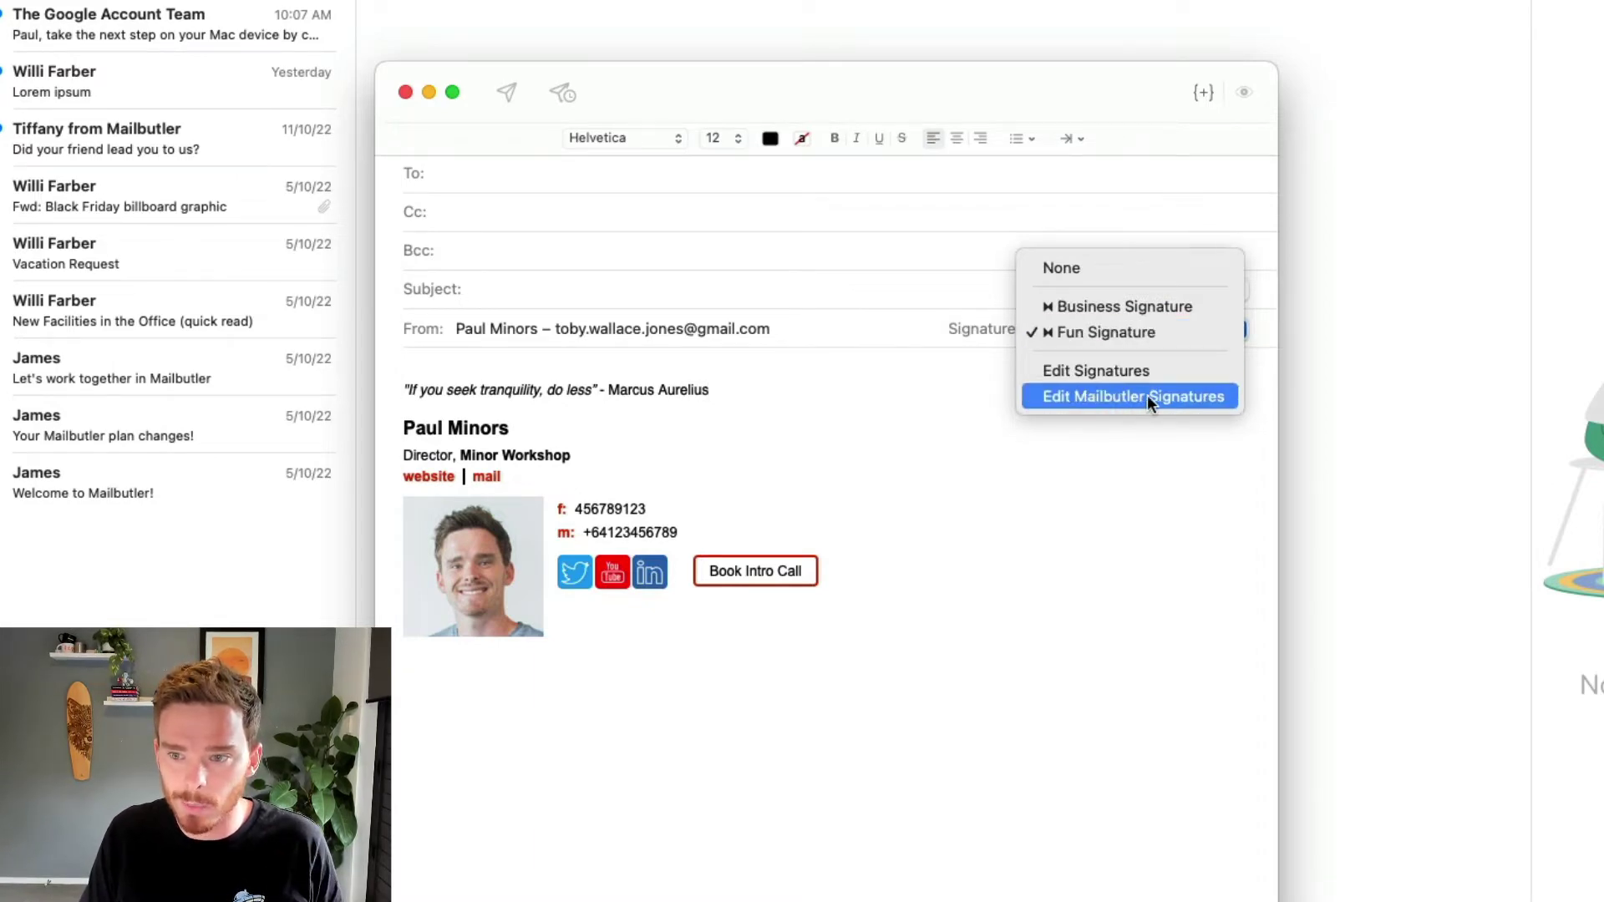
{"action": "left_click", "coordinate": [1141, 510]}
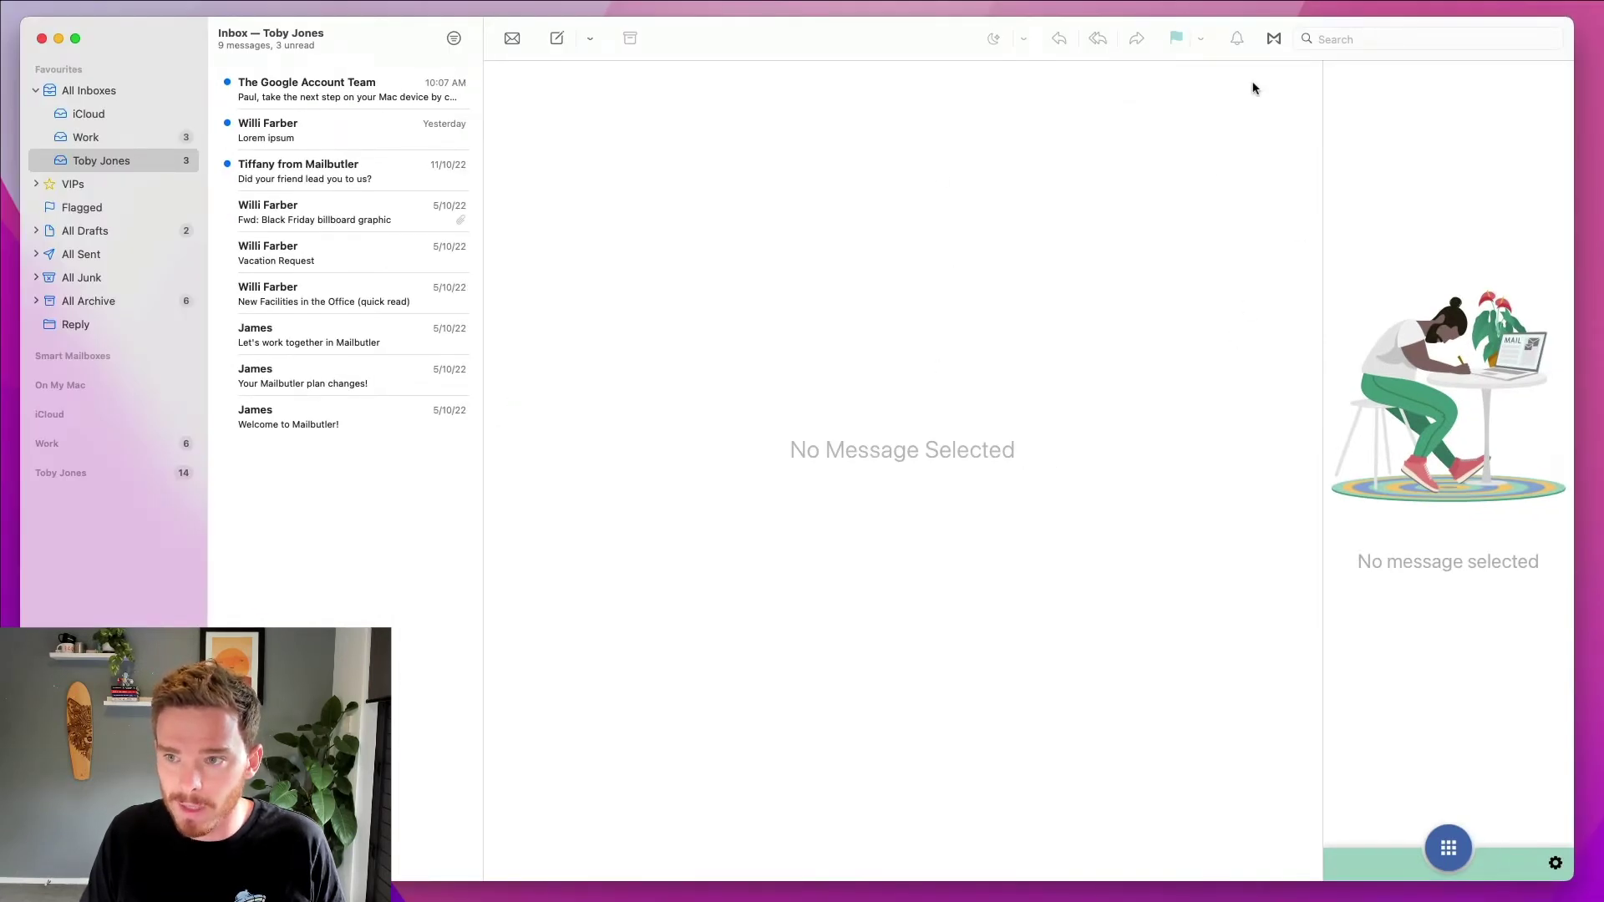
Open Mailbutler's Account & Preferences from the sidebar gear and go to the Signatures page
{"action": "left_click", "coordinate": [1273, 38]}
{"action": "left_click", "coordinate": [1274, 39]}
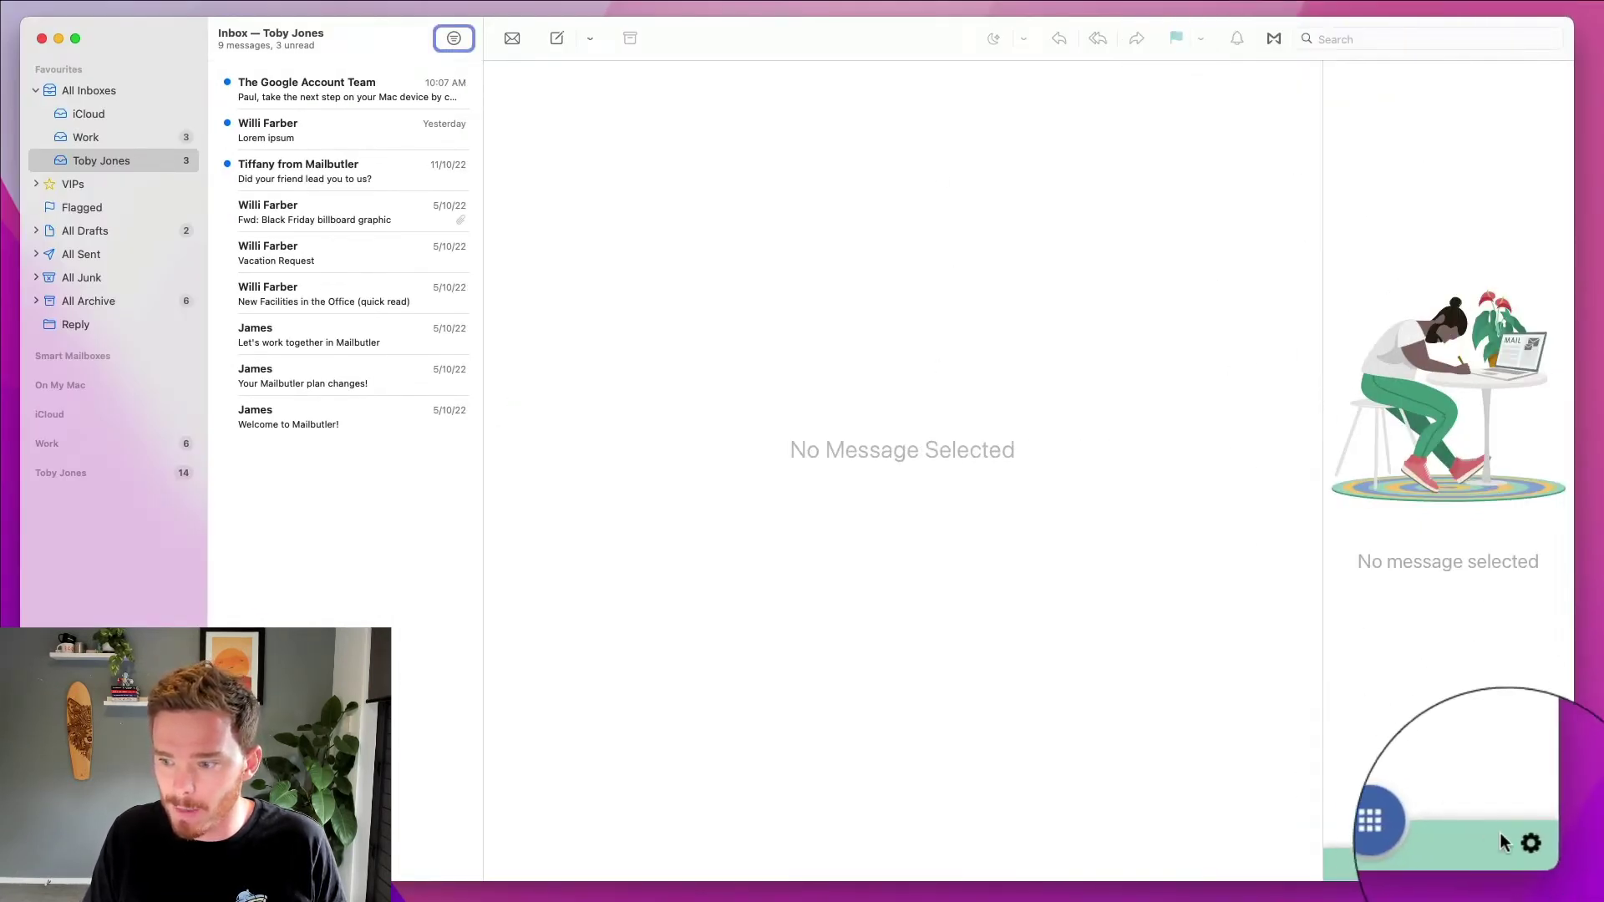
{"action": "left_click", "coordinate": [1531, 846]}
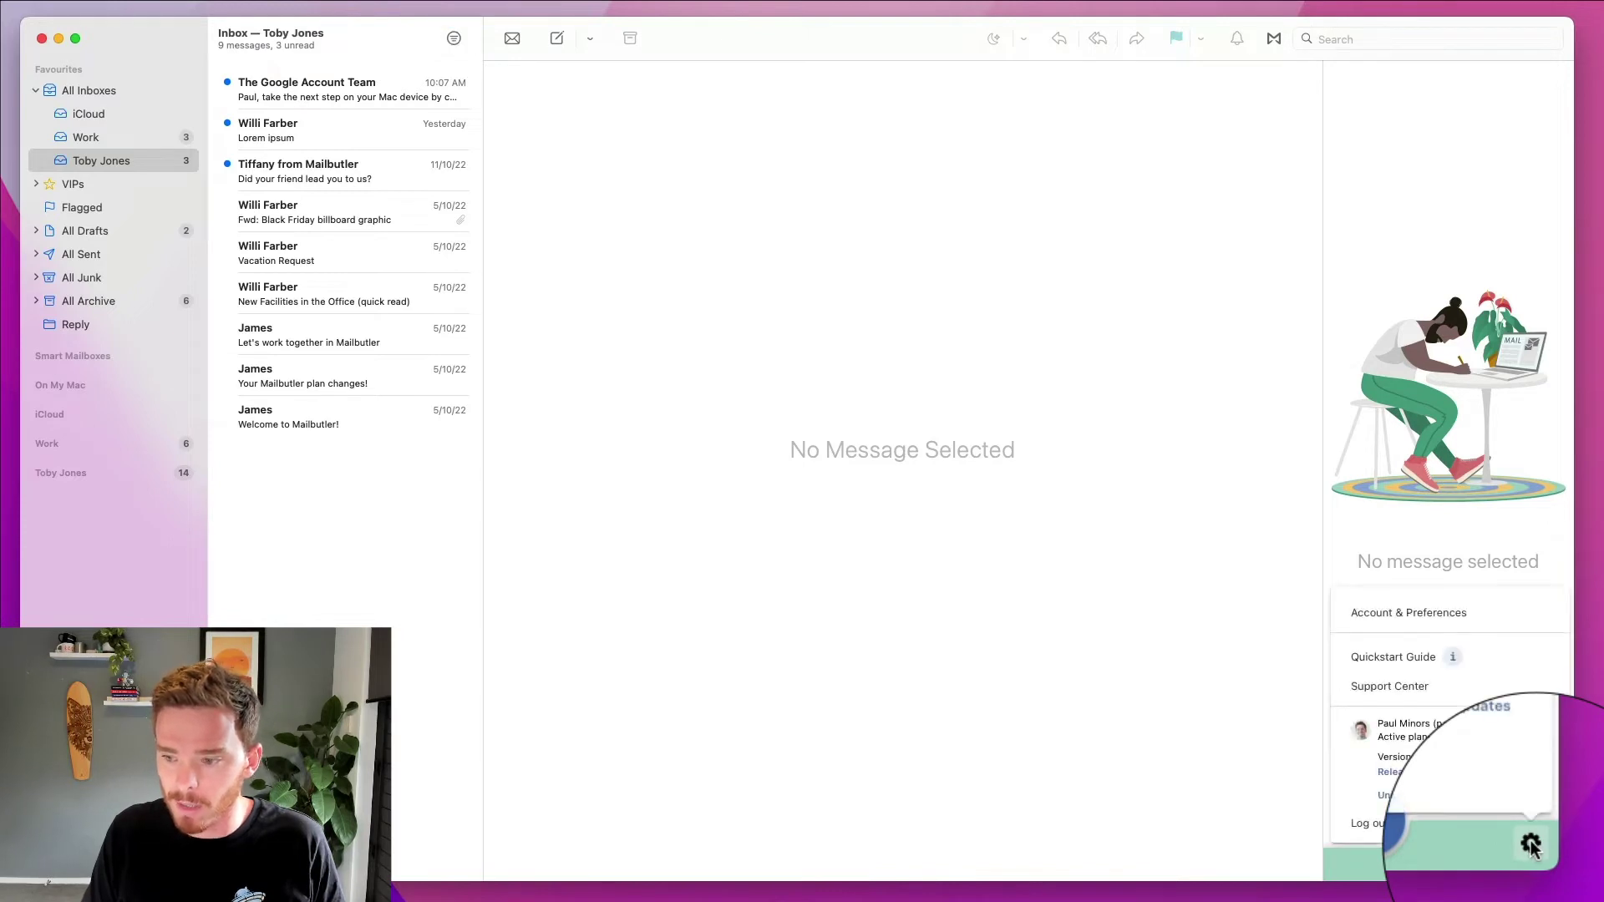
{"action": "left_click", "coordinate": [1405, 615]}
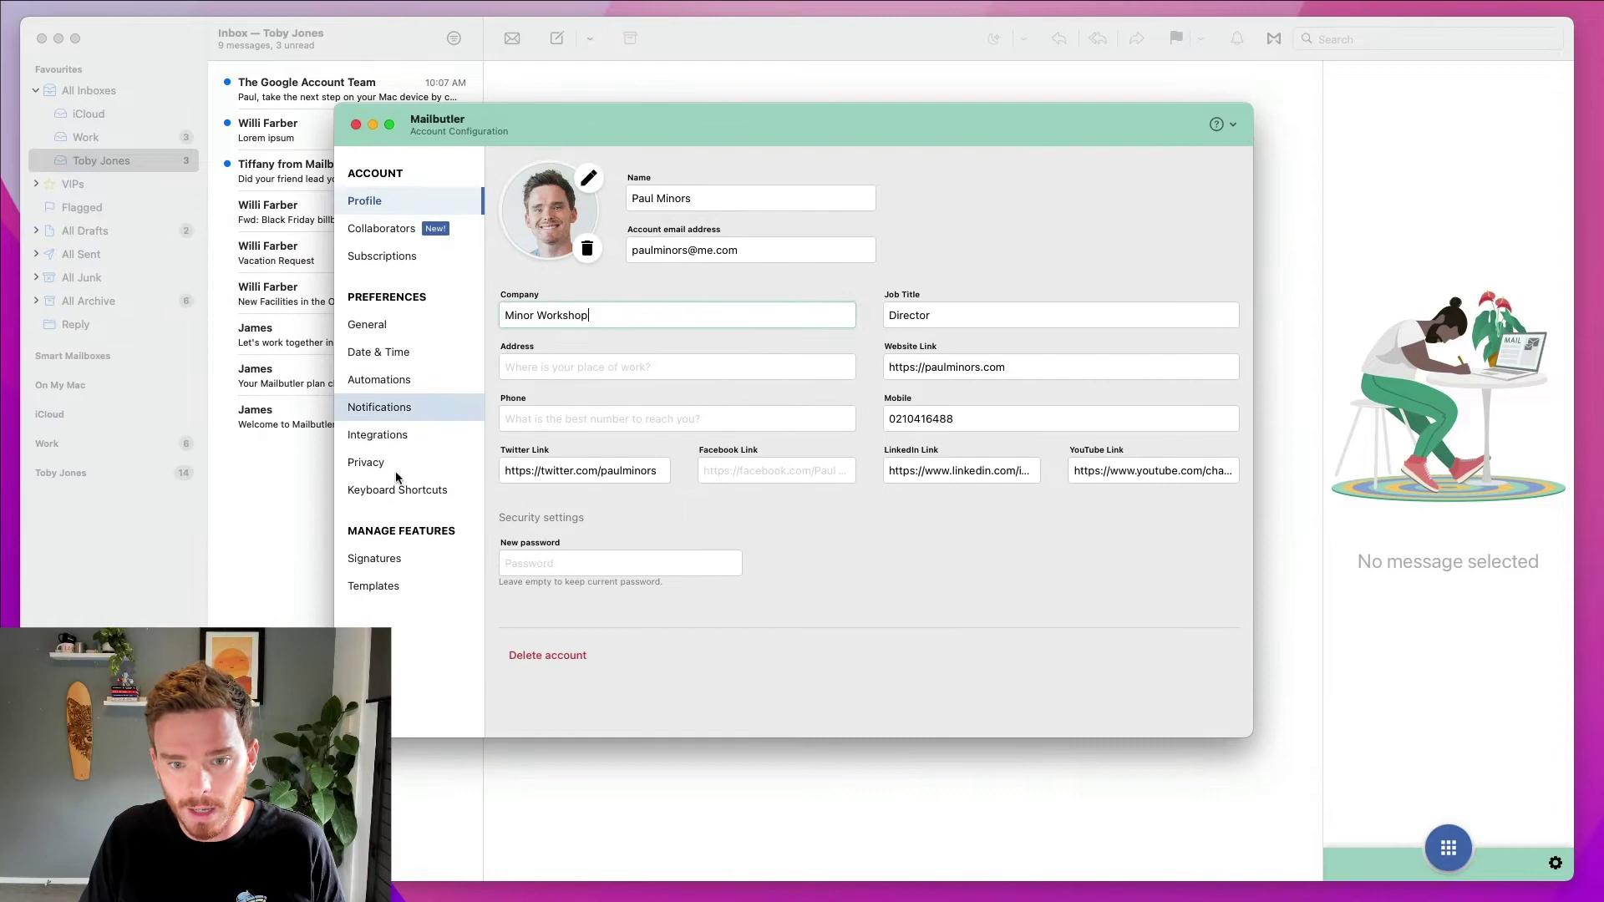
{"action": "left_click", "coordinate": [389, 559]}
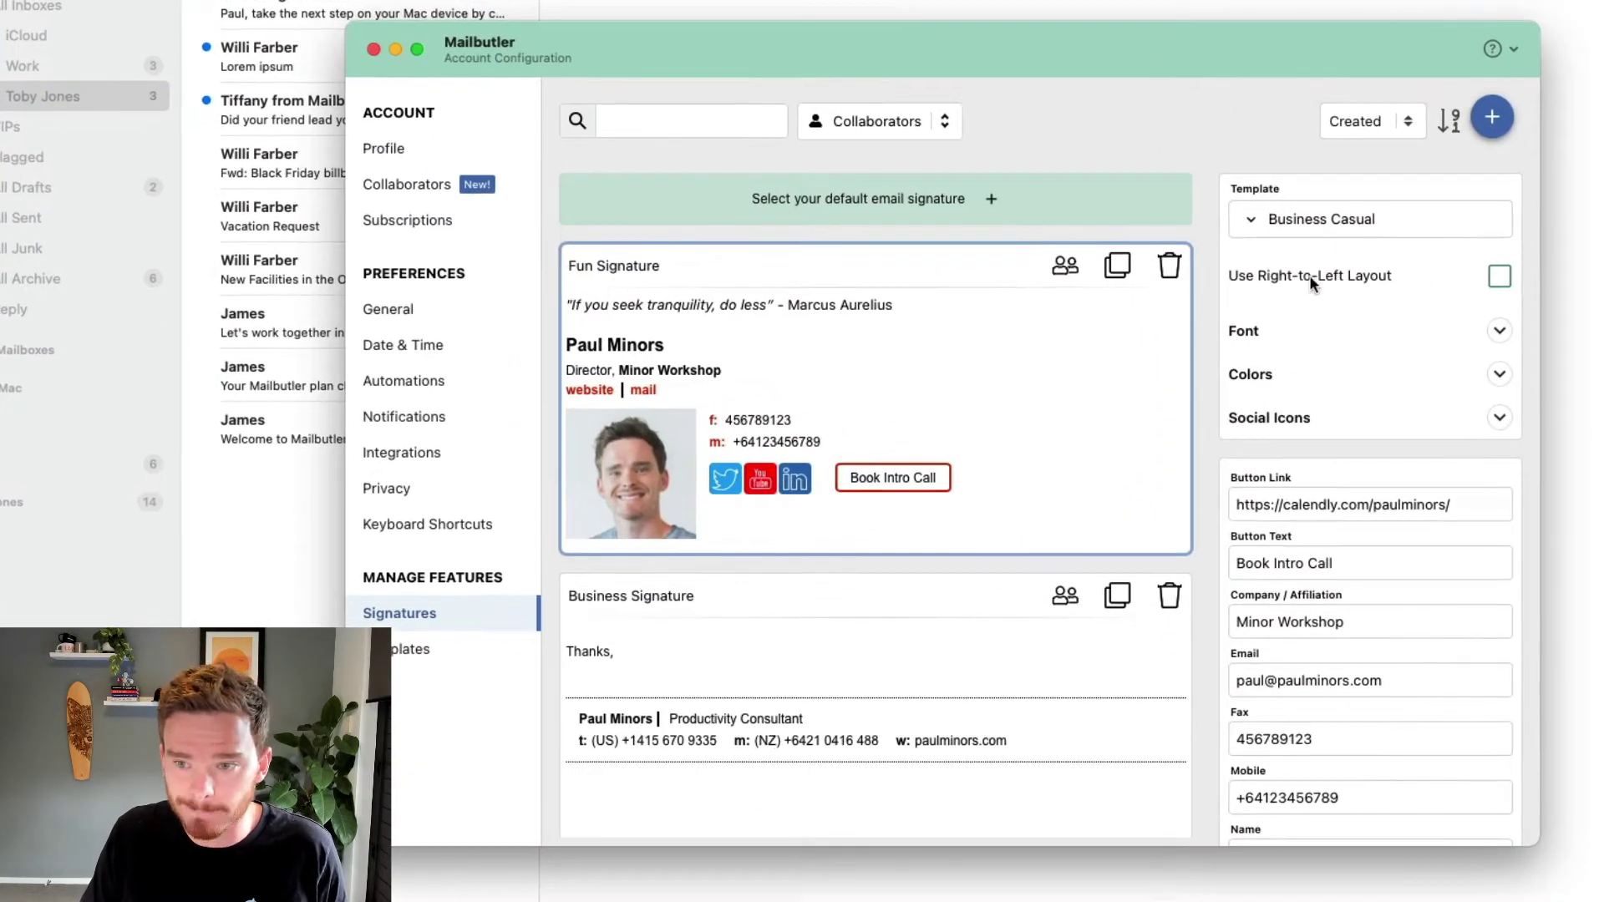
Add a new signature and rename it 'Personal'
{"action": "left_click", "coordinate": [1492, 118]}
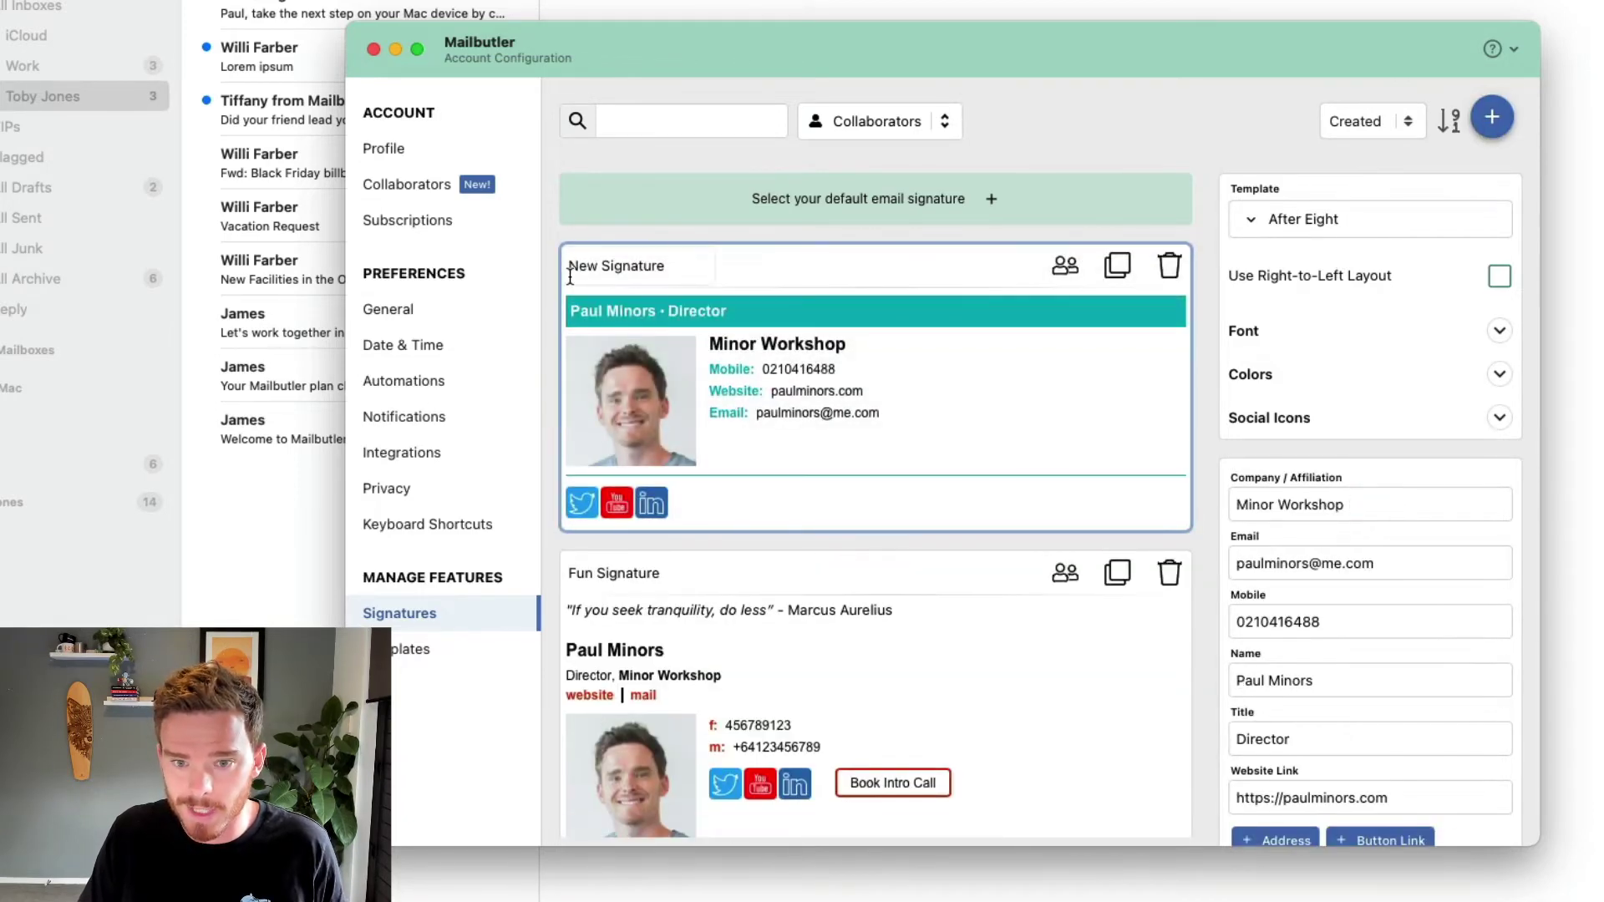
{"action": "left_click", "coordinate": [687, 265]}
{"action": "key", "text": "super+a"}
{"action": "type", "text": "Personal"}
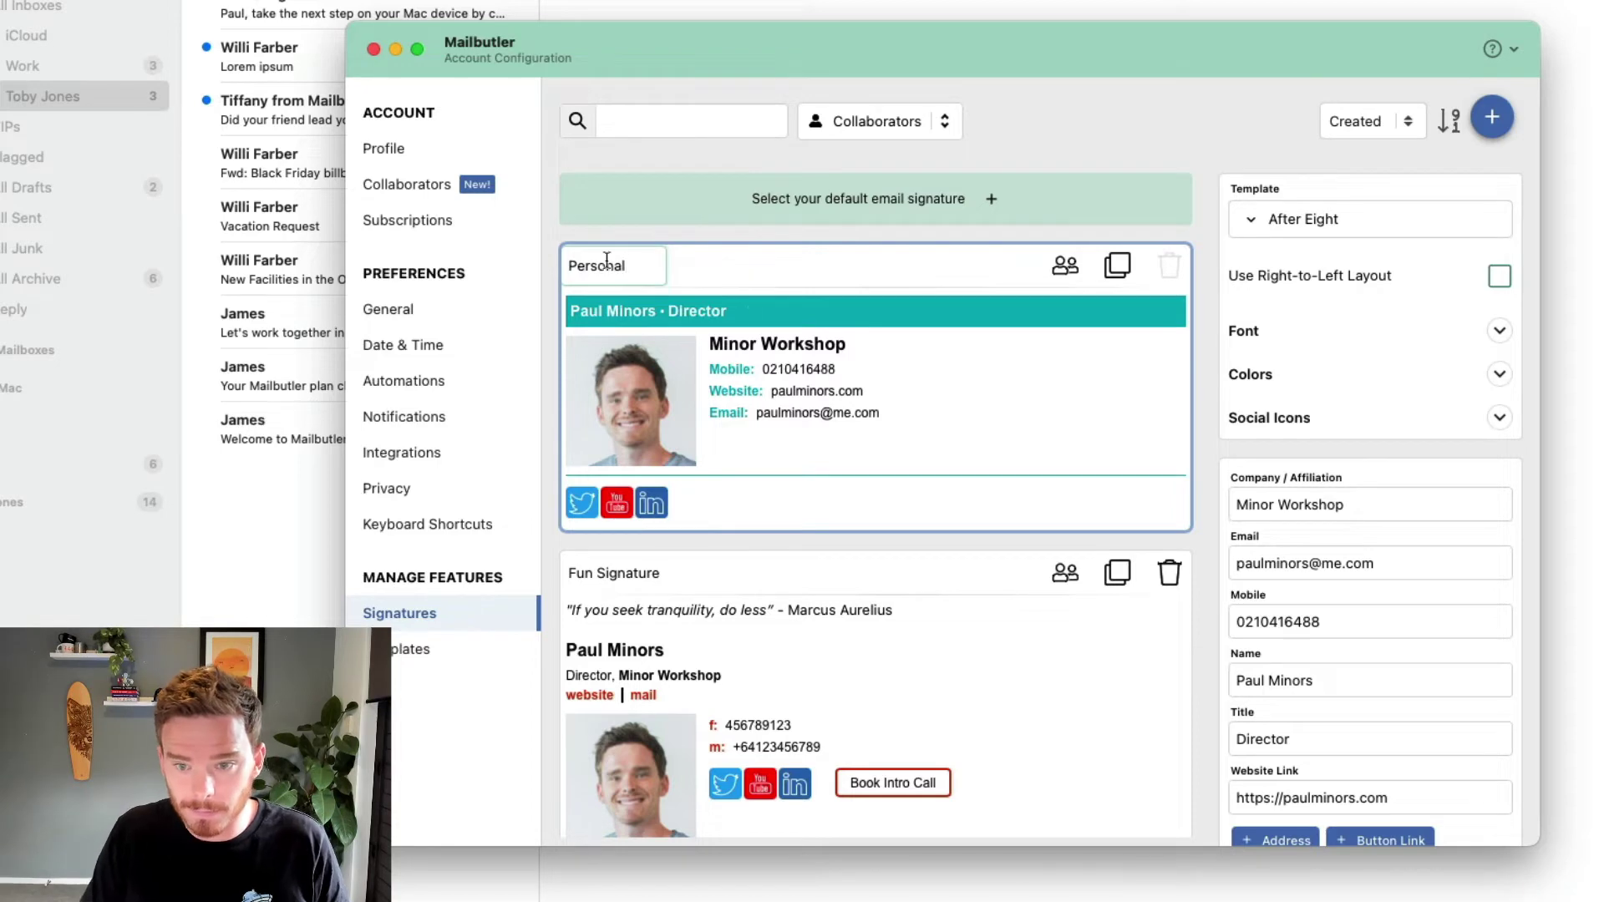
{"action": "key", "text": "Return"}
Apply the Black Tie template to the Personal signature
{"action": "left_click", "coordinate": [1329, 219]}
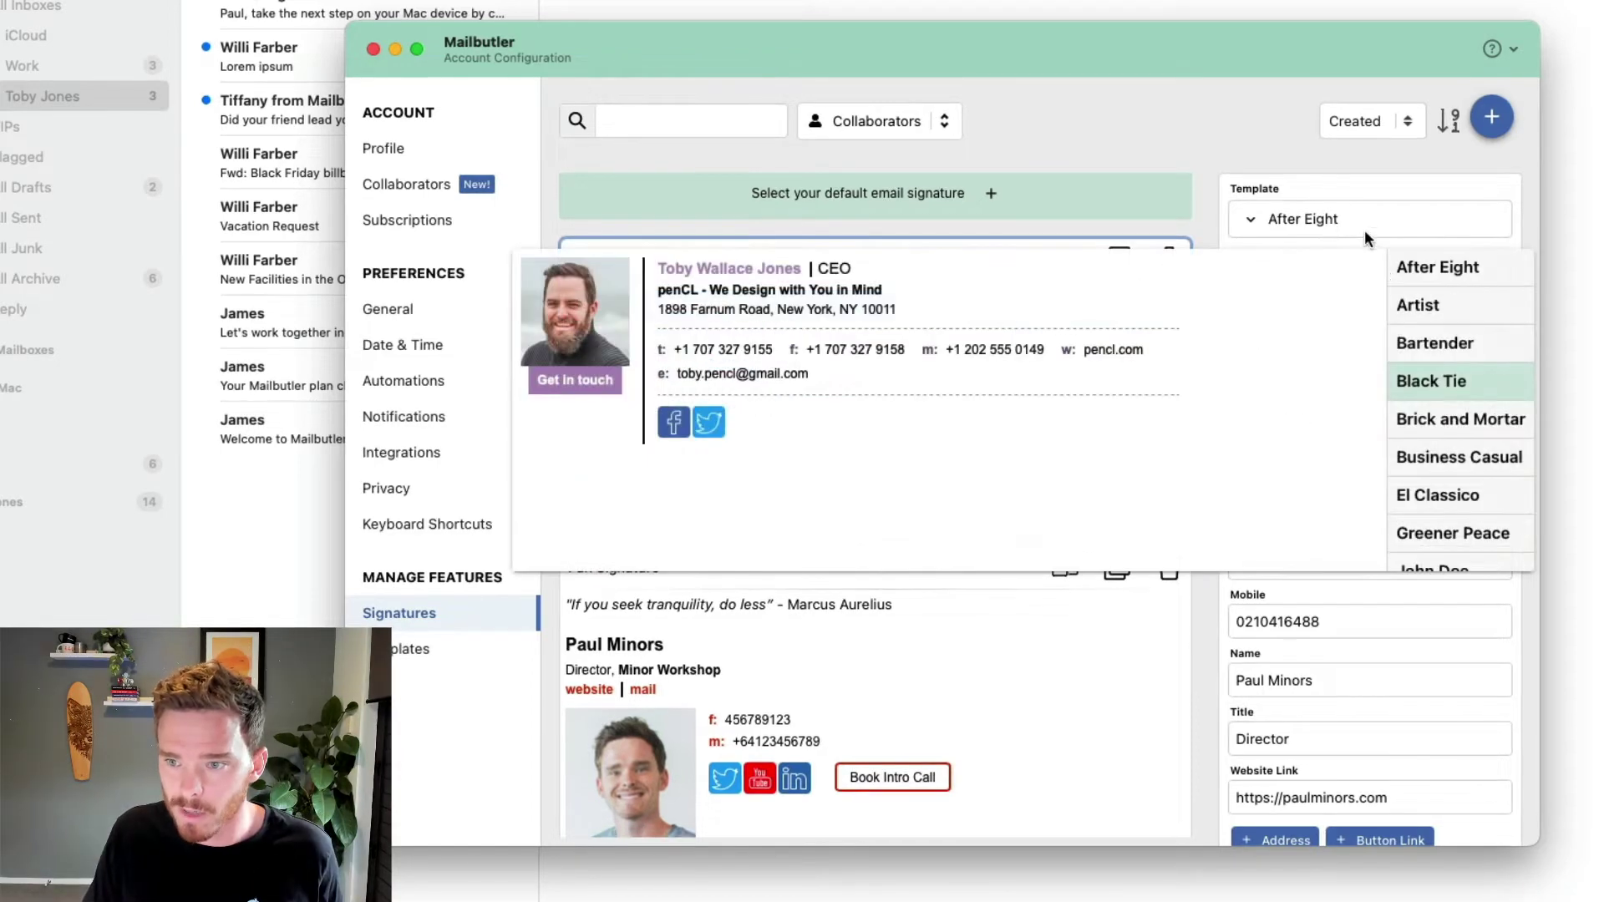
{"action": "scroll", "coordinate": [1439, 316], "scroll_direction": "down", "scroll_amount": 5}
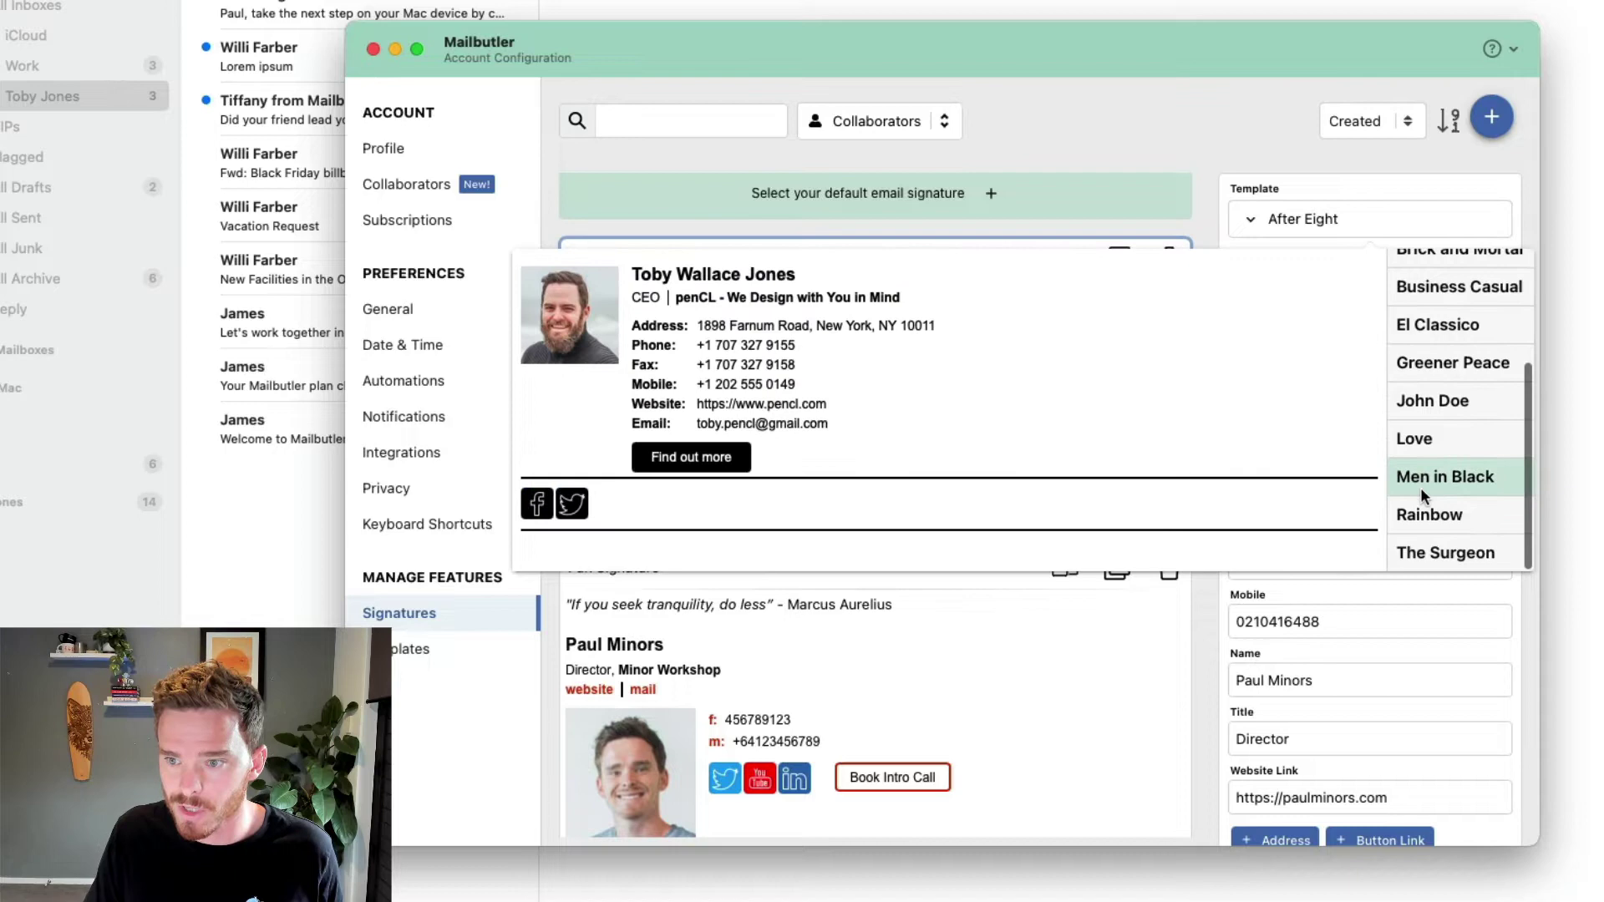
{"action": "scroll", "coordinate": [1420, 493], "scroll_direction": "up", "scroll_amount": 5}
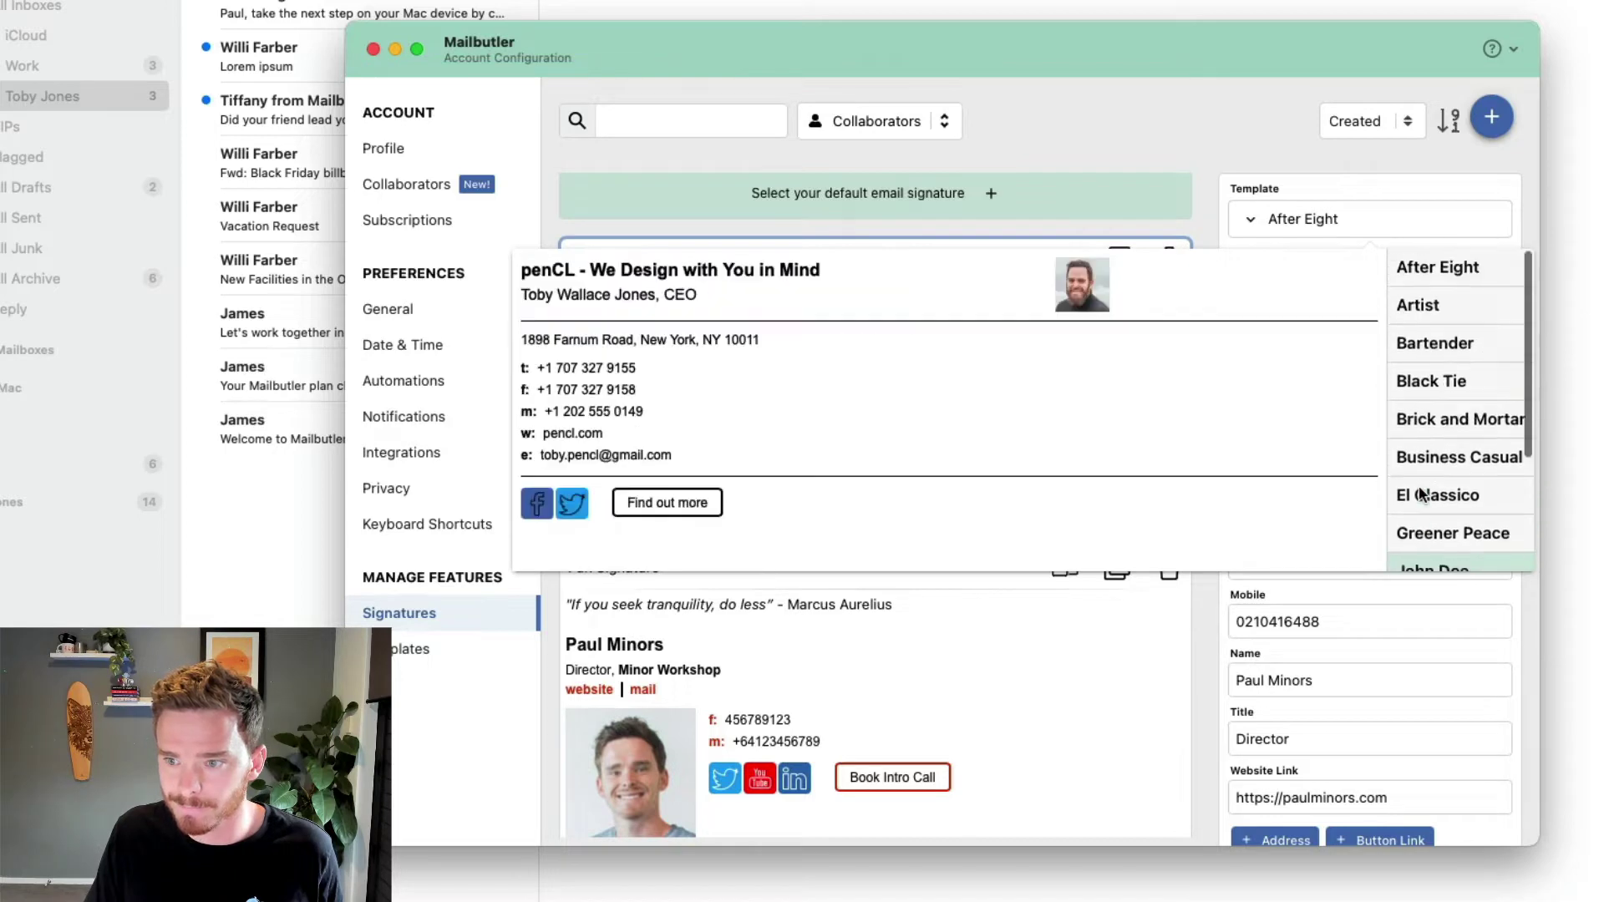
{"action": "left_click", "coordinate": [1419, 382]}
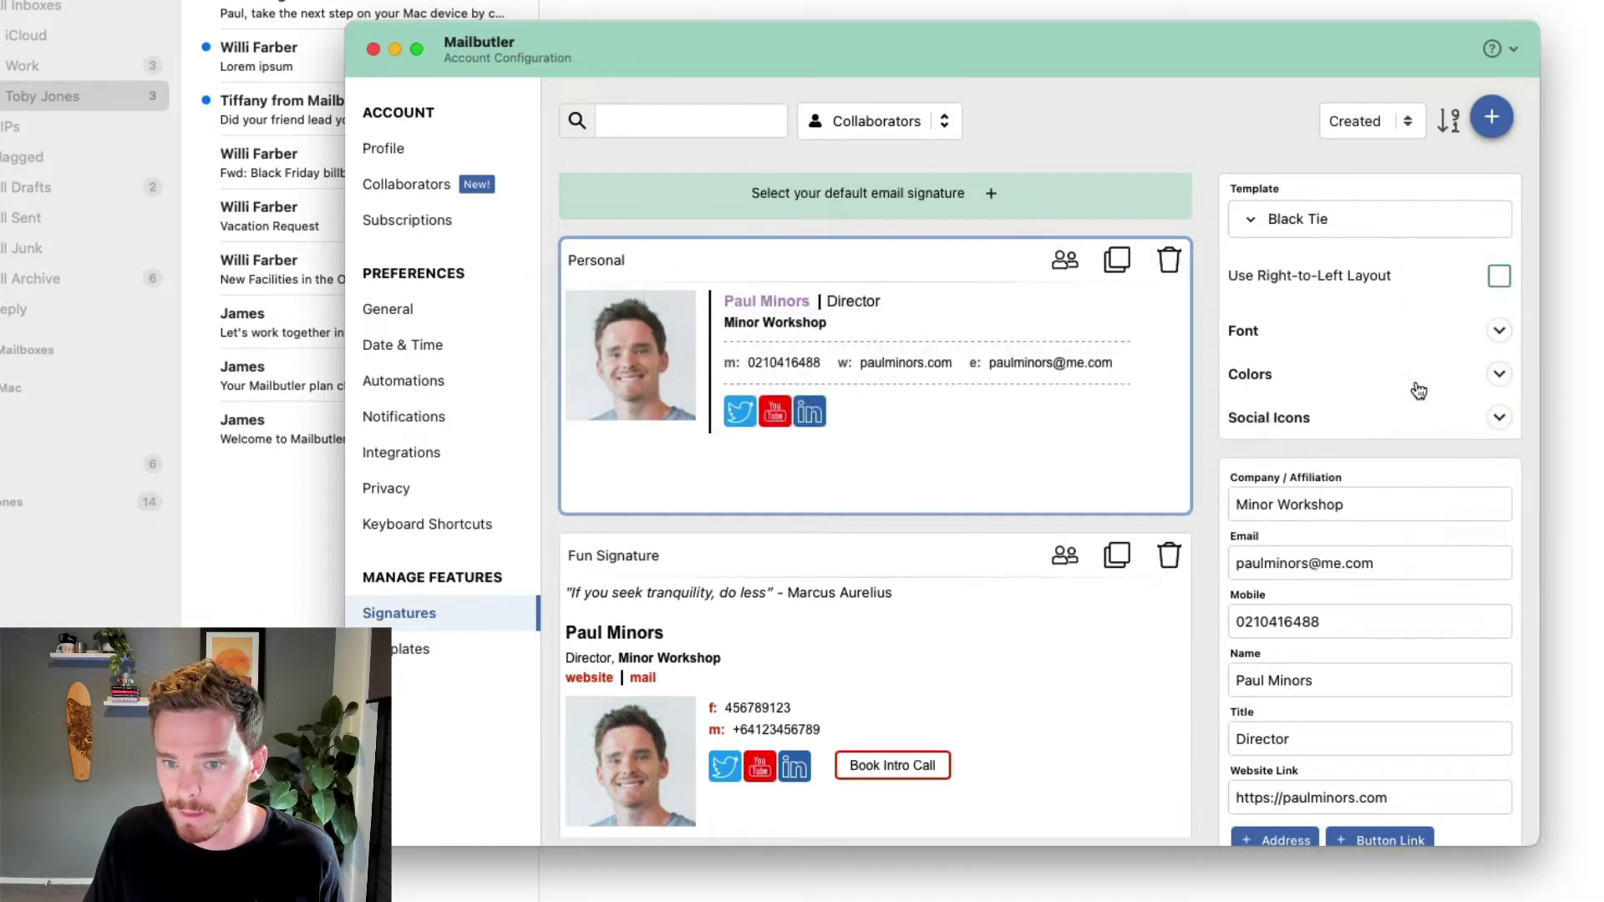
Delete the Mobile field from the Personal signature's contact details
{"action": "scroll", "coordinate": [1296, 404], "scroll_direction": "down", "scroll_amount": 5}
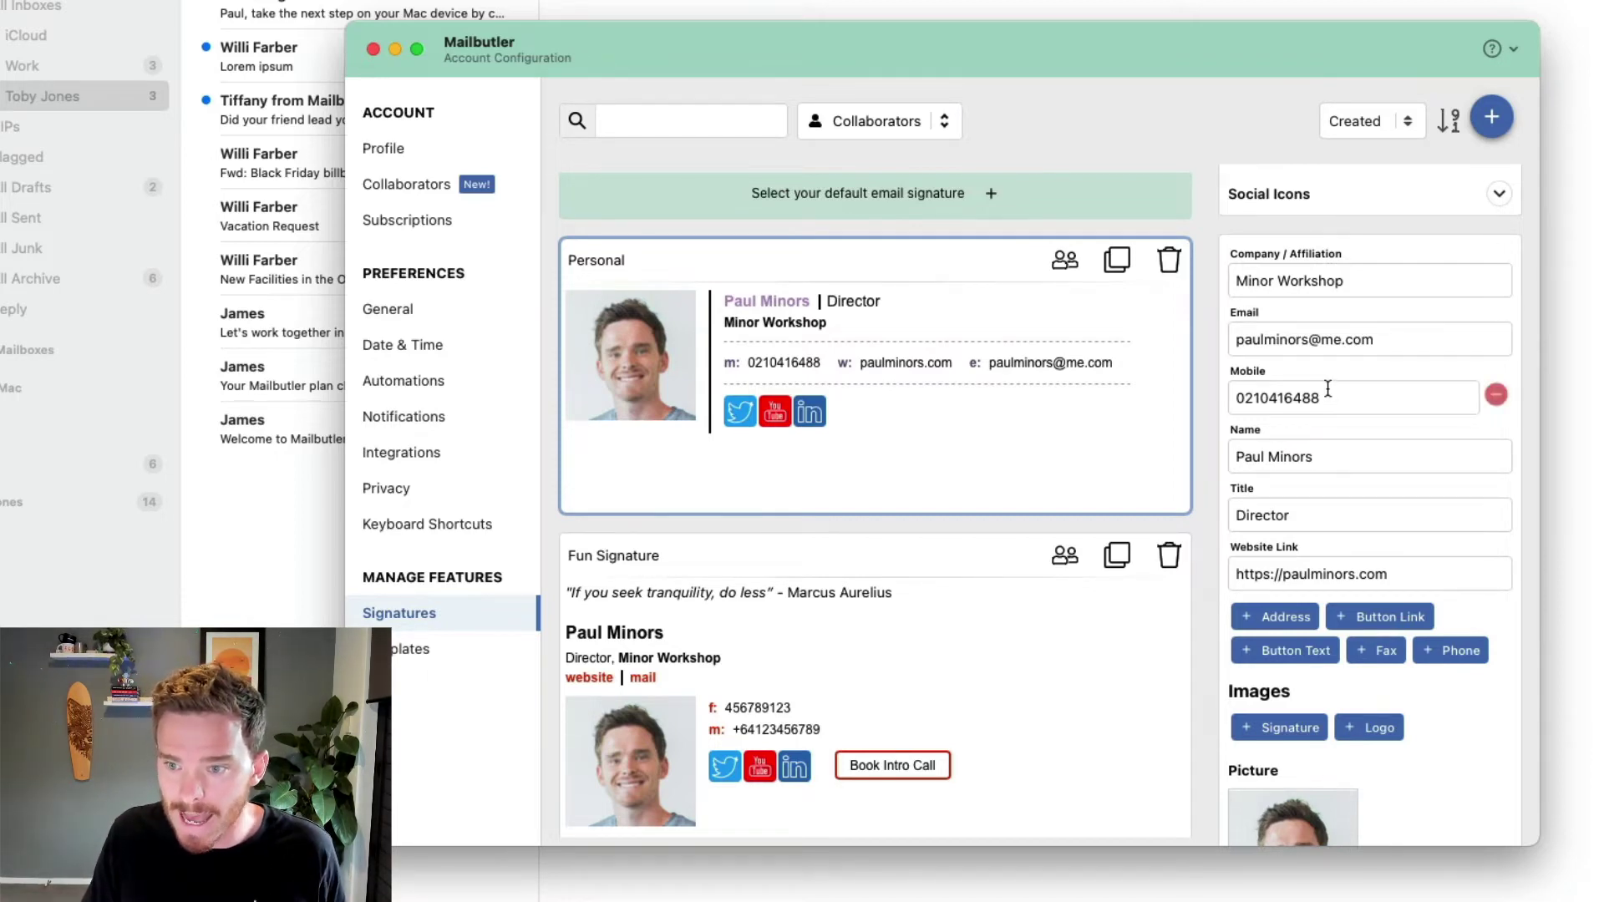
{"action": "scroll", "coordinate": [1327, 385], "scroll_direction": "down", "scroll_amount": 2}
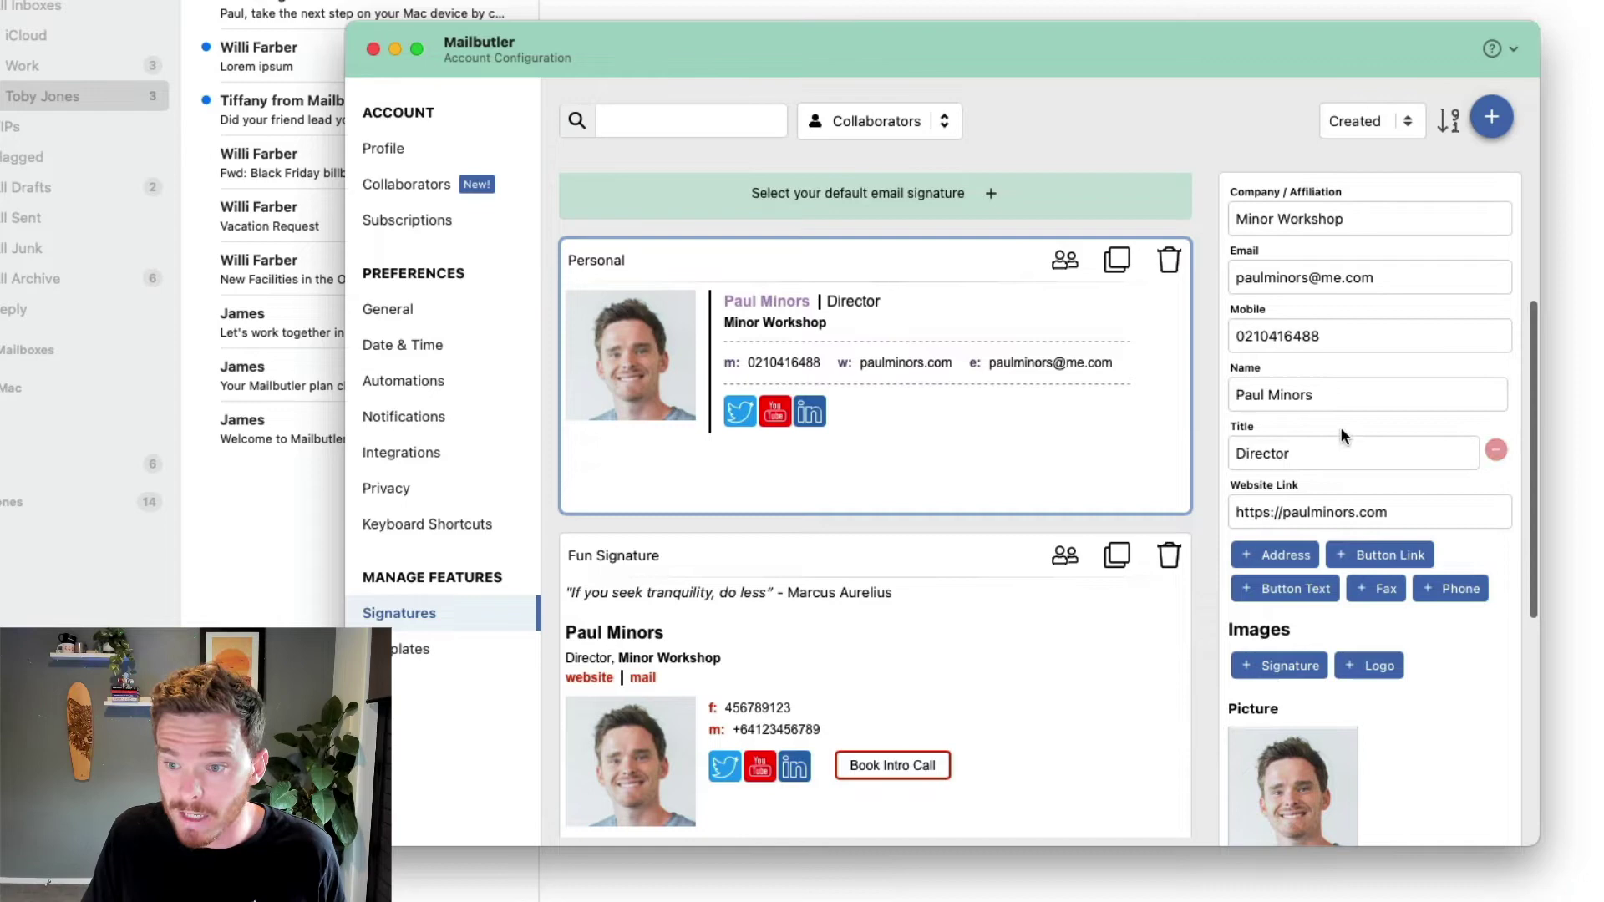
{"action": "scroll", "coordinate": [1340, 428], "scroll_direction": "down", "scroll_amount": 3}
{"action": "scroll", "coordinate": [1340, 428], "scroll_direction": "up", "scroll_amount": 5}
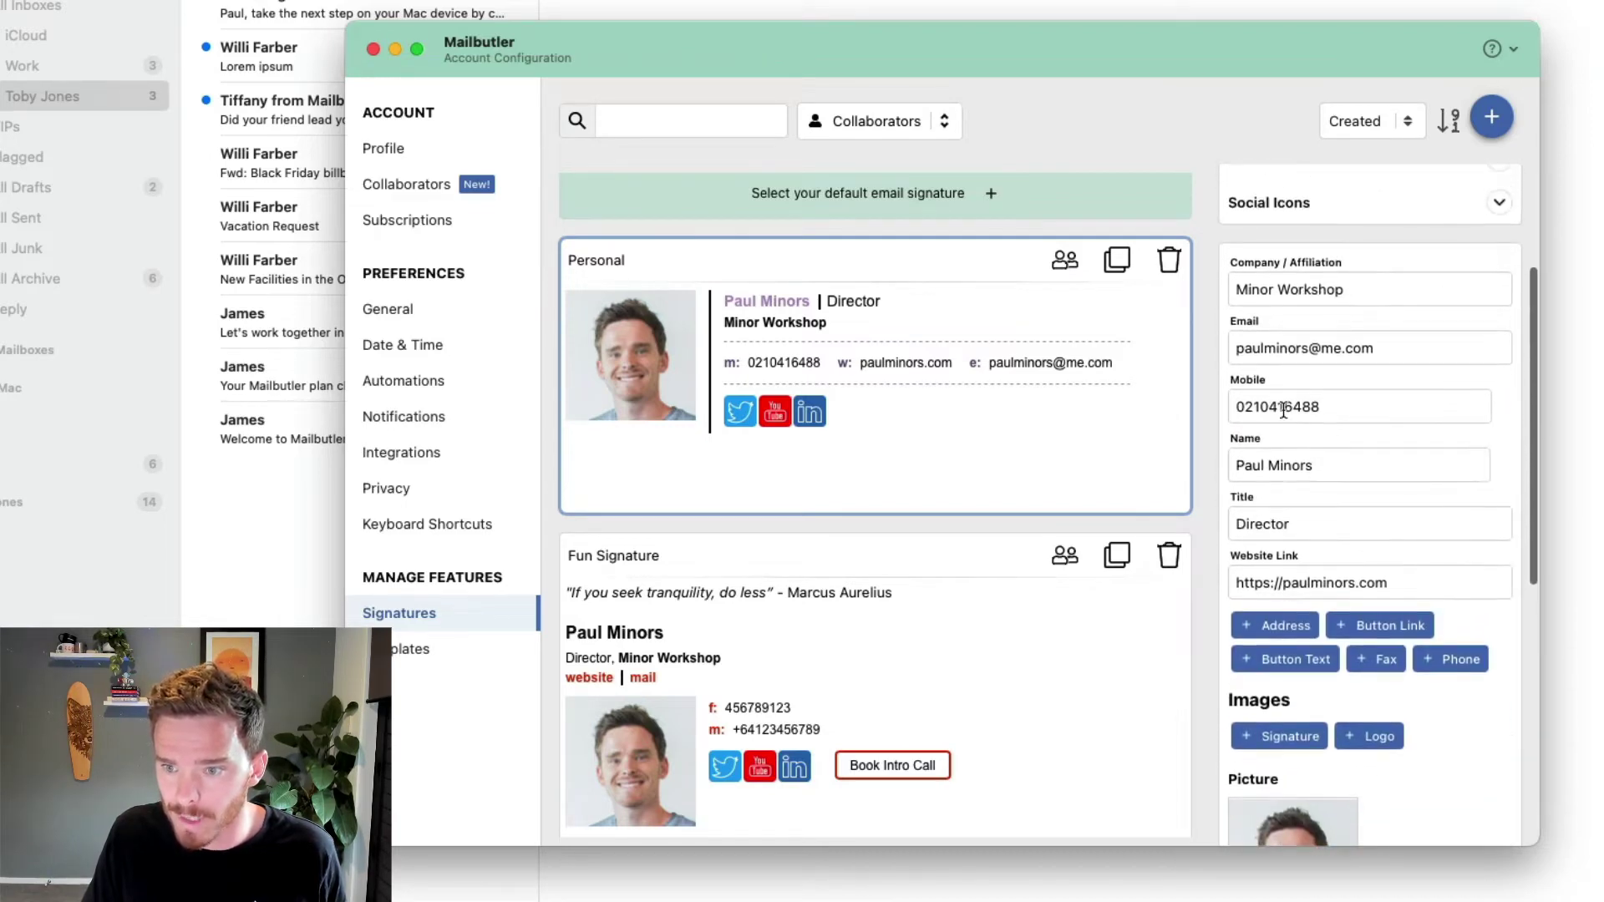
{"action": "left_click", "coordinate": [1496, 404]}
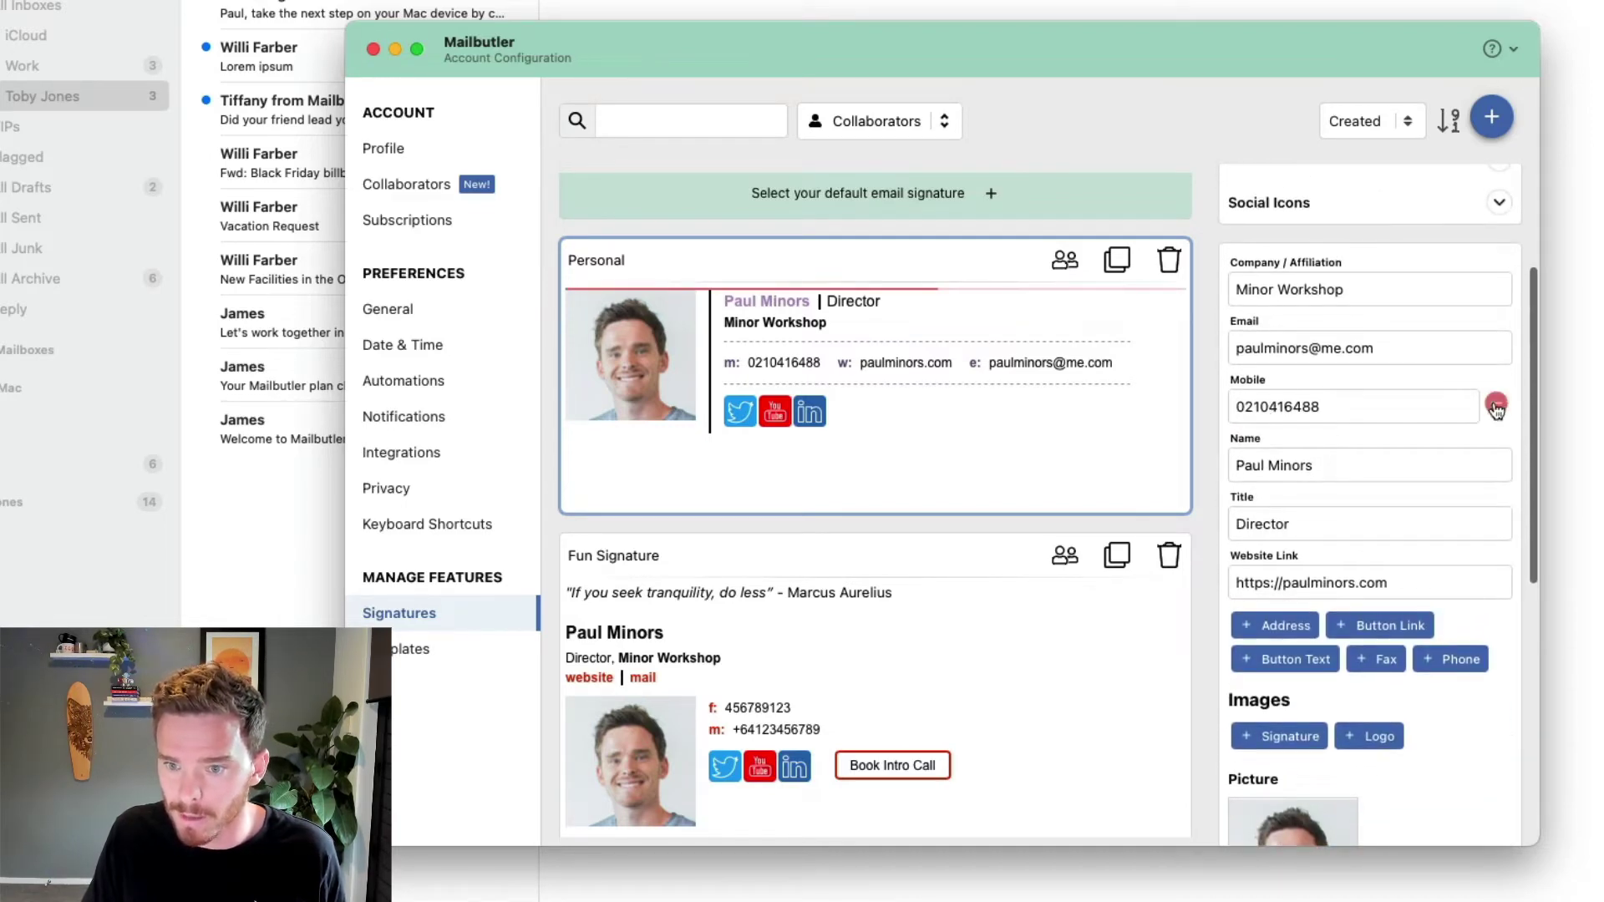
{"action": "scroll", "coordinate": [1366, 525], "scroll_direction": "down", "scroll_amount": 3}
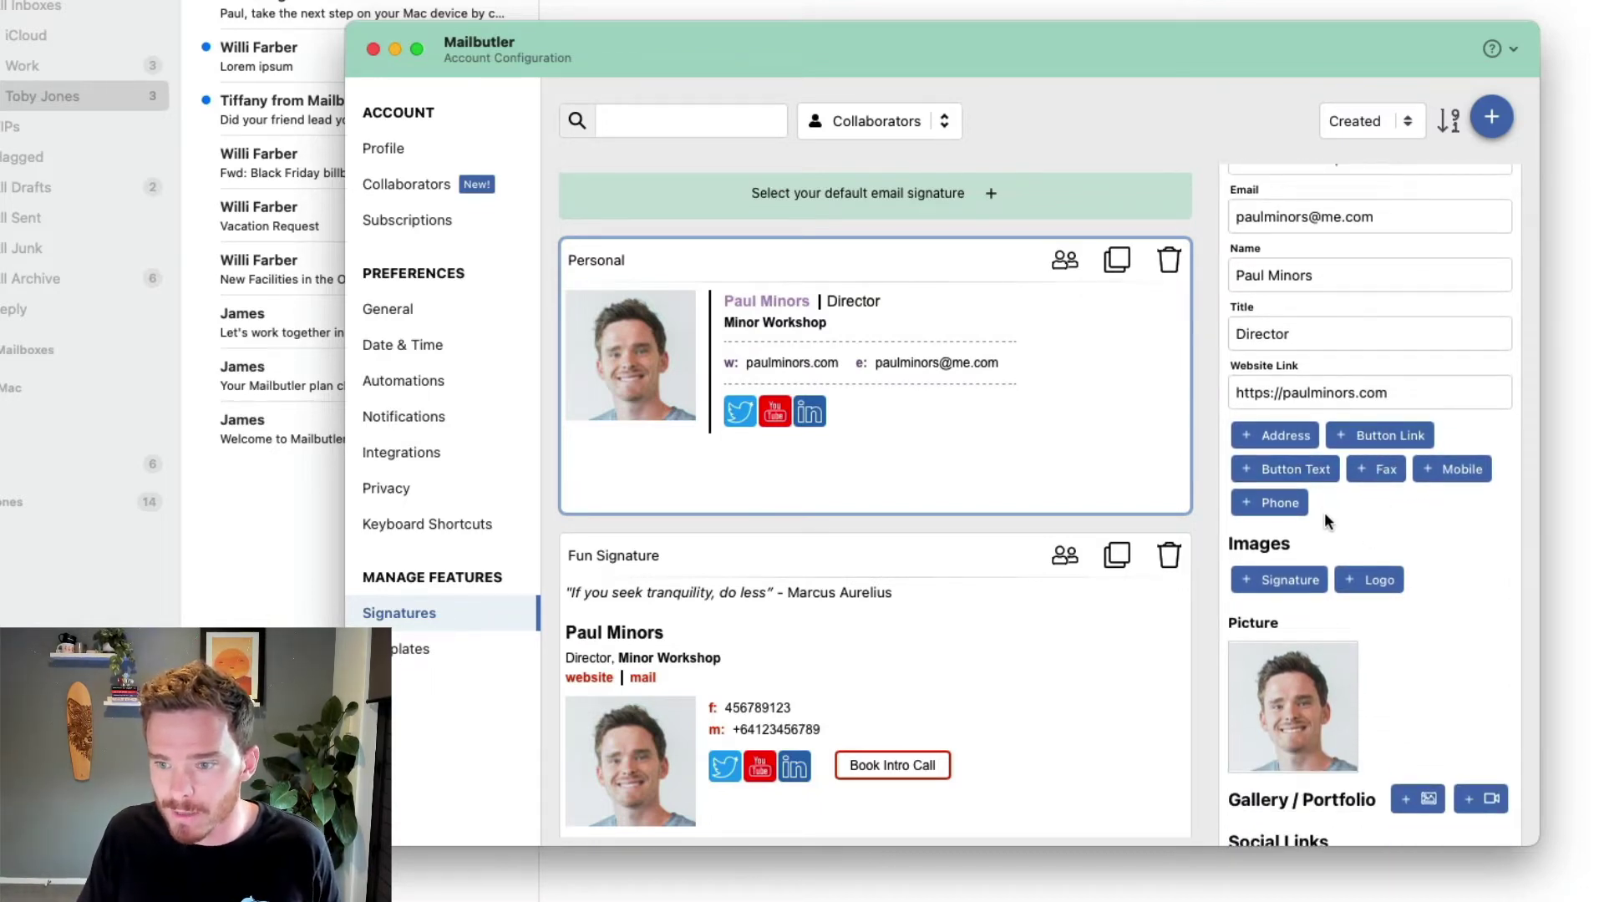
Add a 'Book Demo Call' button linked to the pasted booking page URL
{"action": "left_click", "coordinate": [1297, 467]}
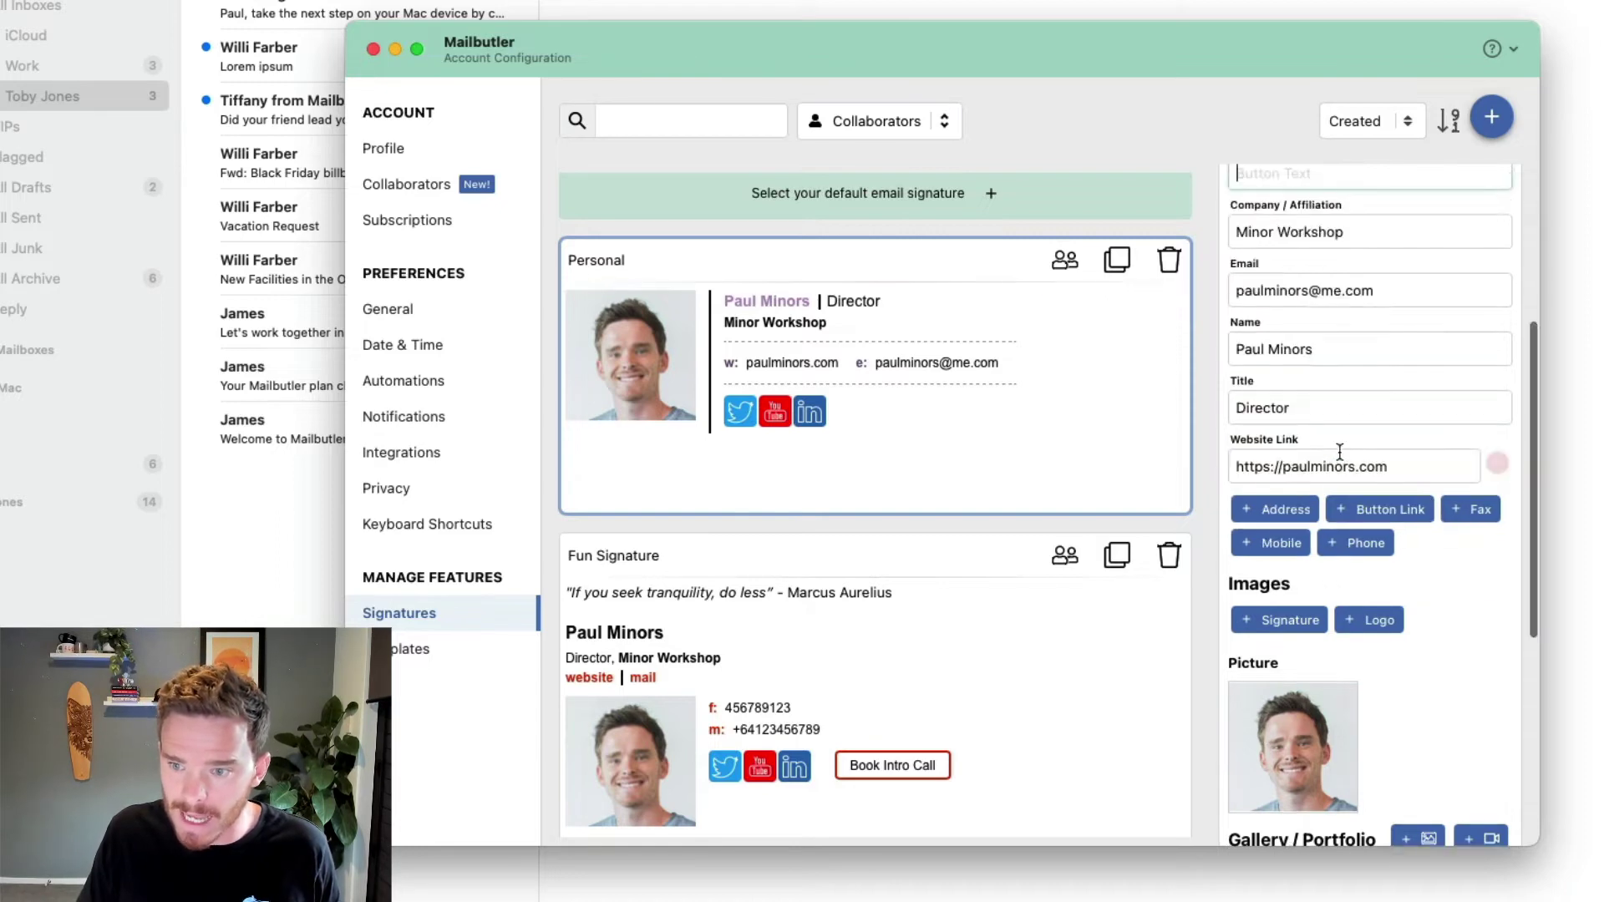
{"action": "left_click", "coordinate": [1405, 509]}
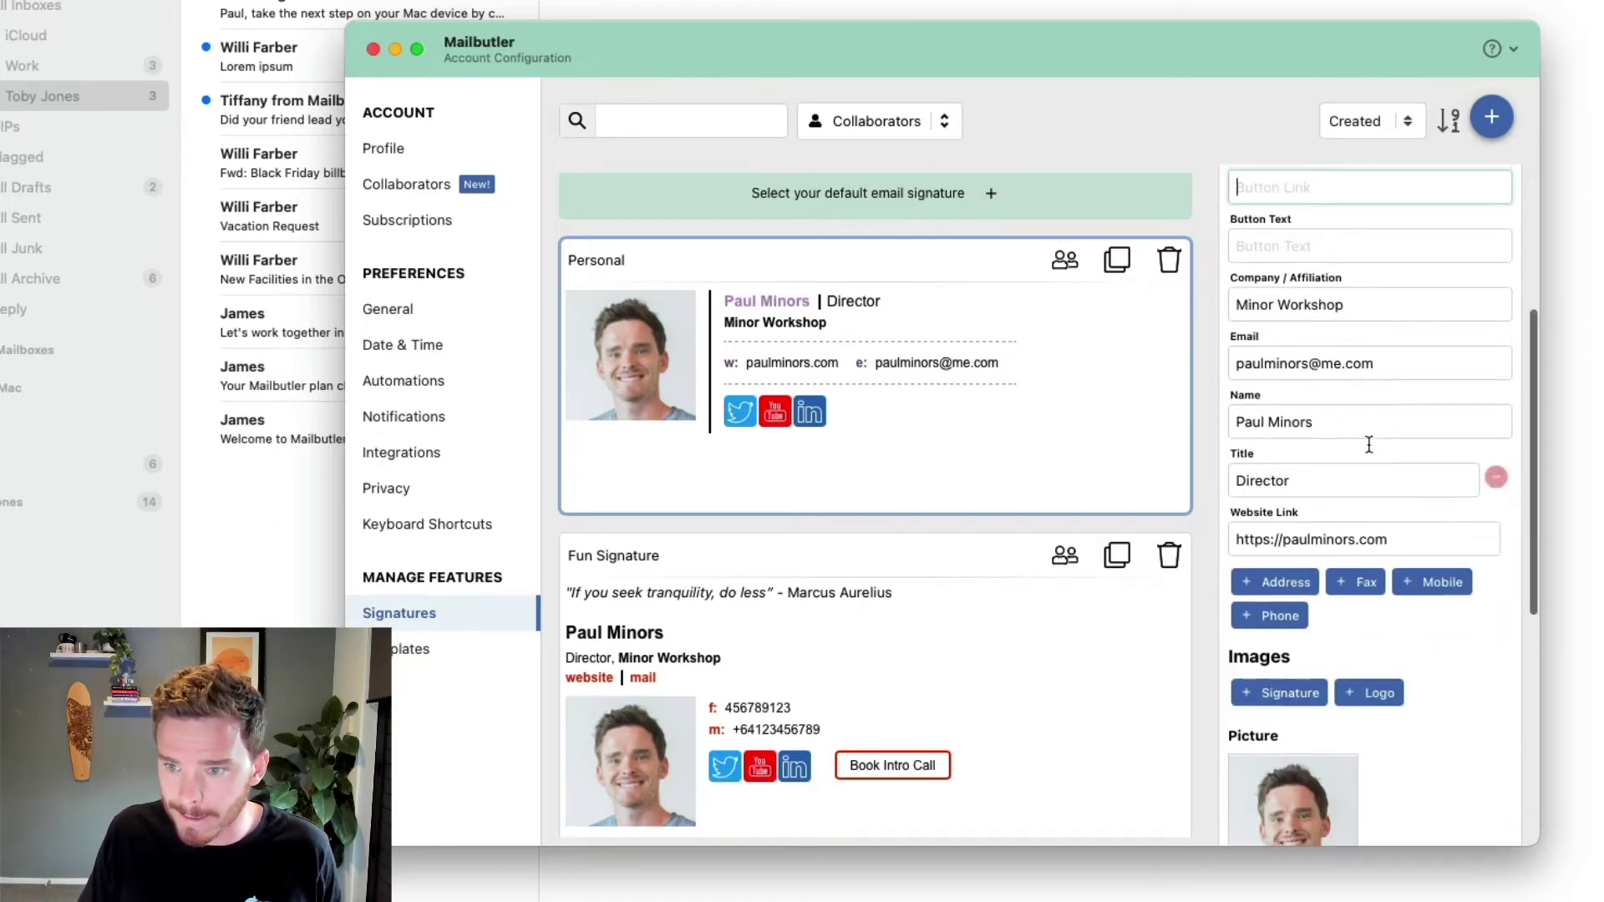
{"action": "scroll", "coordinate": [1369, 444], "scroll_direction": "up", "scroll_amount": 2}
{"action": "left_click", "coordinate": [1298, 401]}
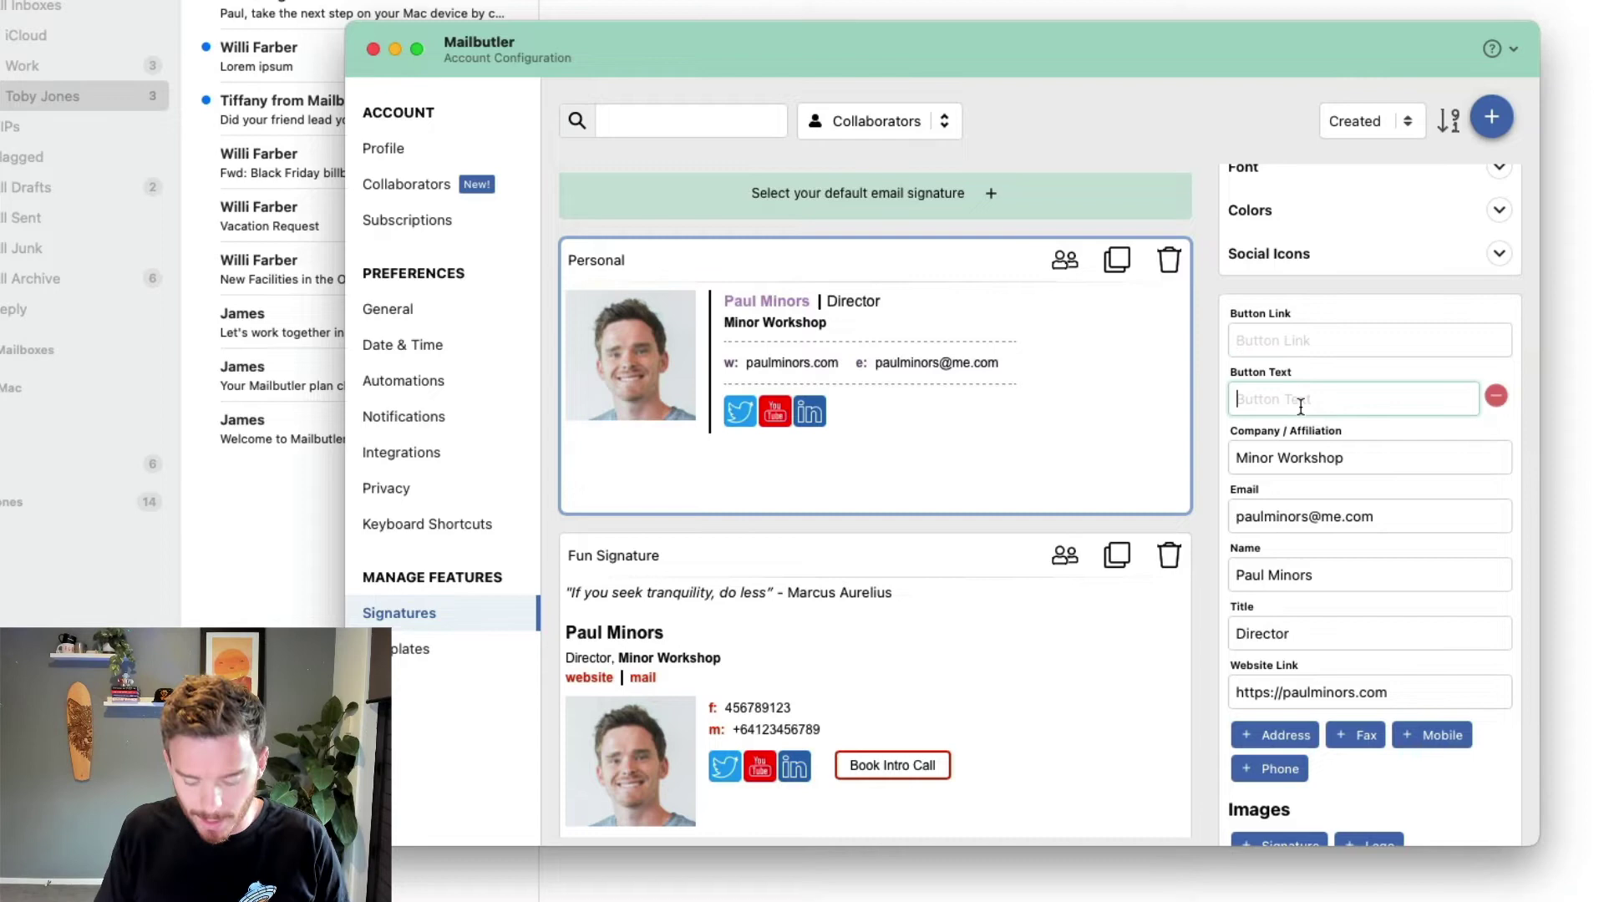
{"action": "type", "text": "Book Demo Call"}
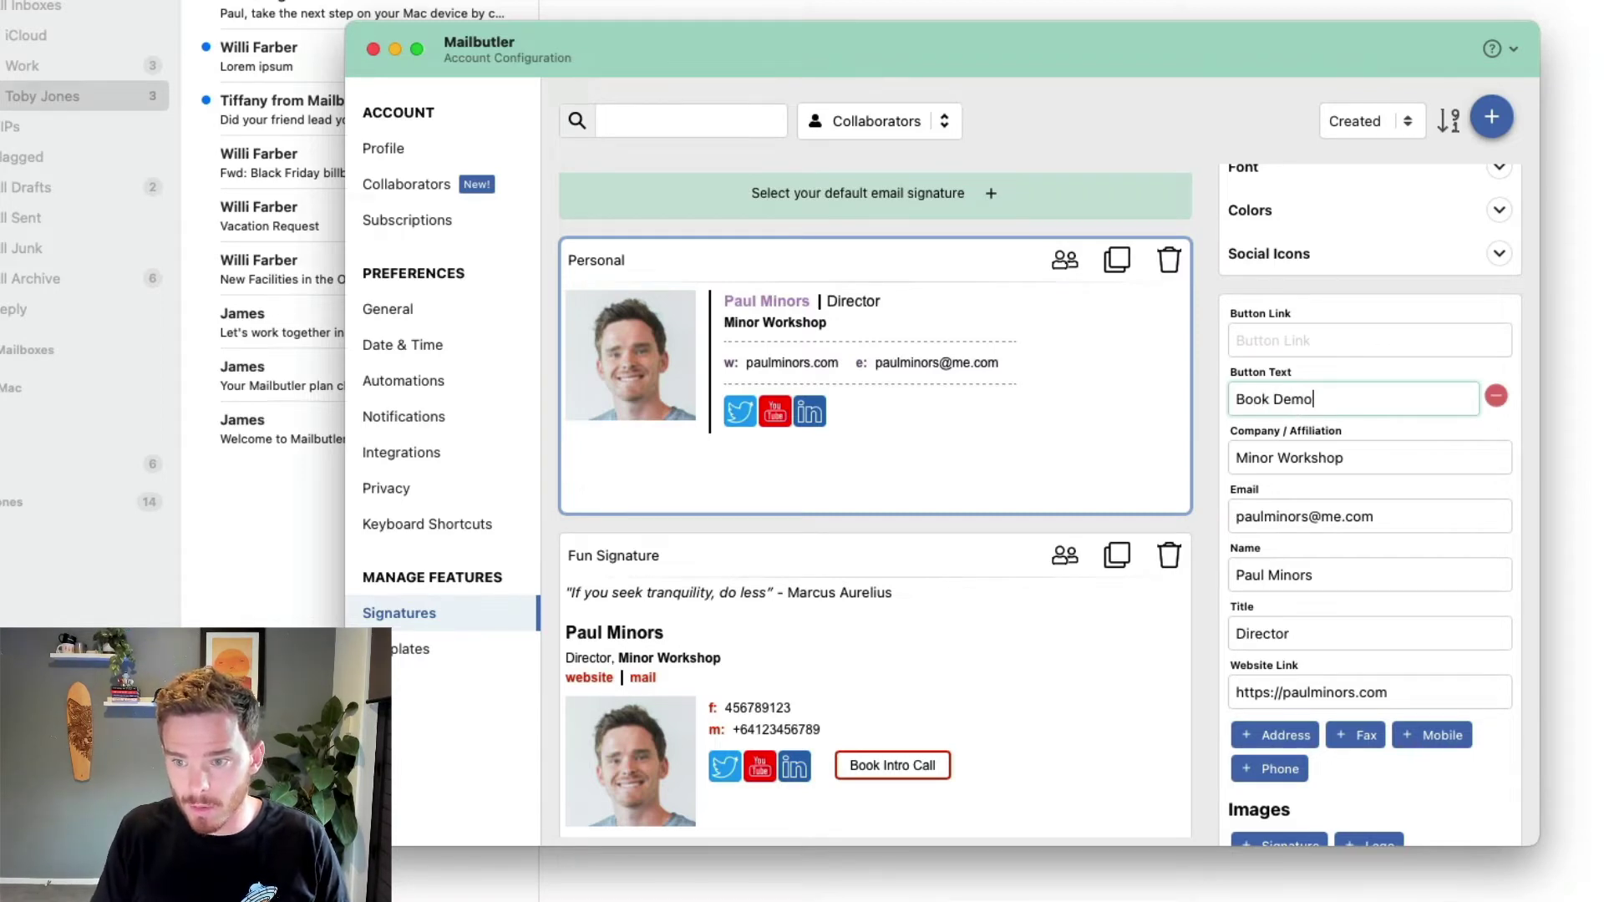
{"action": "left_click", "coordinate": [1282, 340]}
{"action": "type", "text": "https://bookinglink.com/paulminors/"}
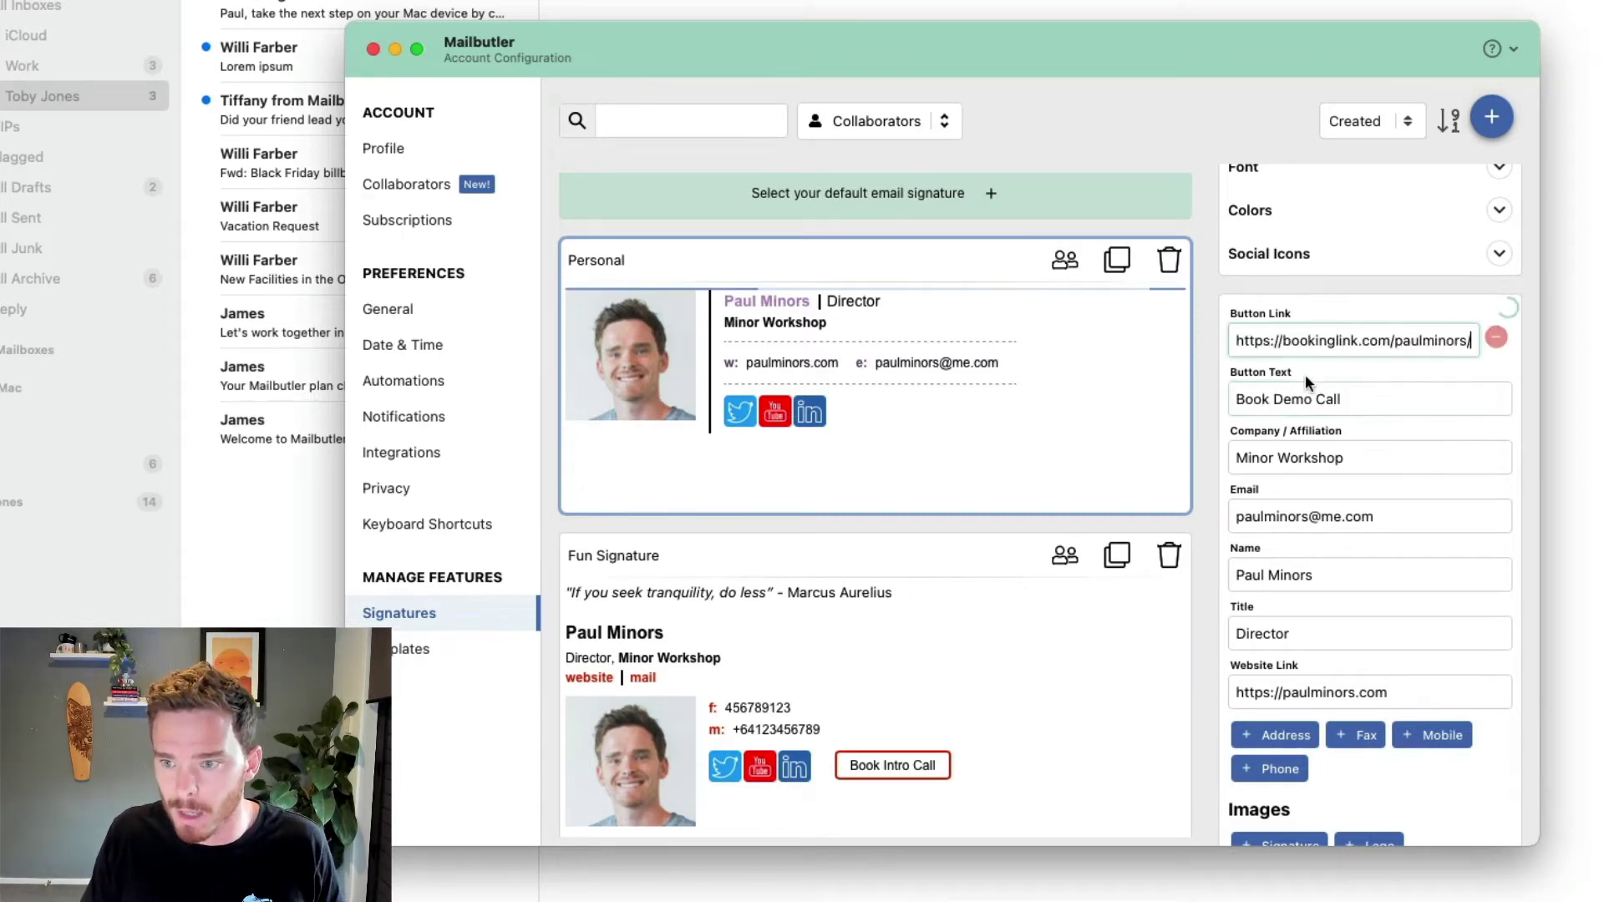
{"action": "left_click", "coordinate": [1305, 399]}
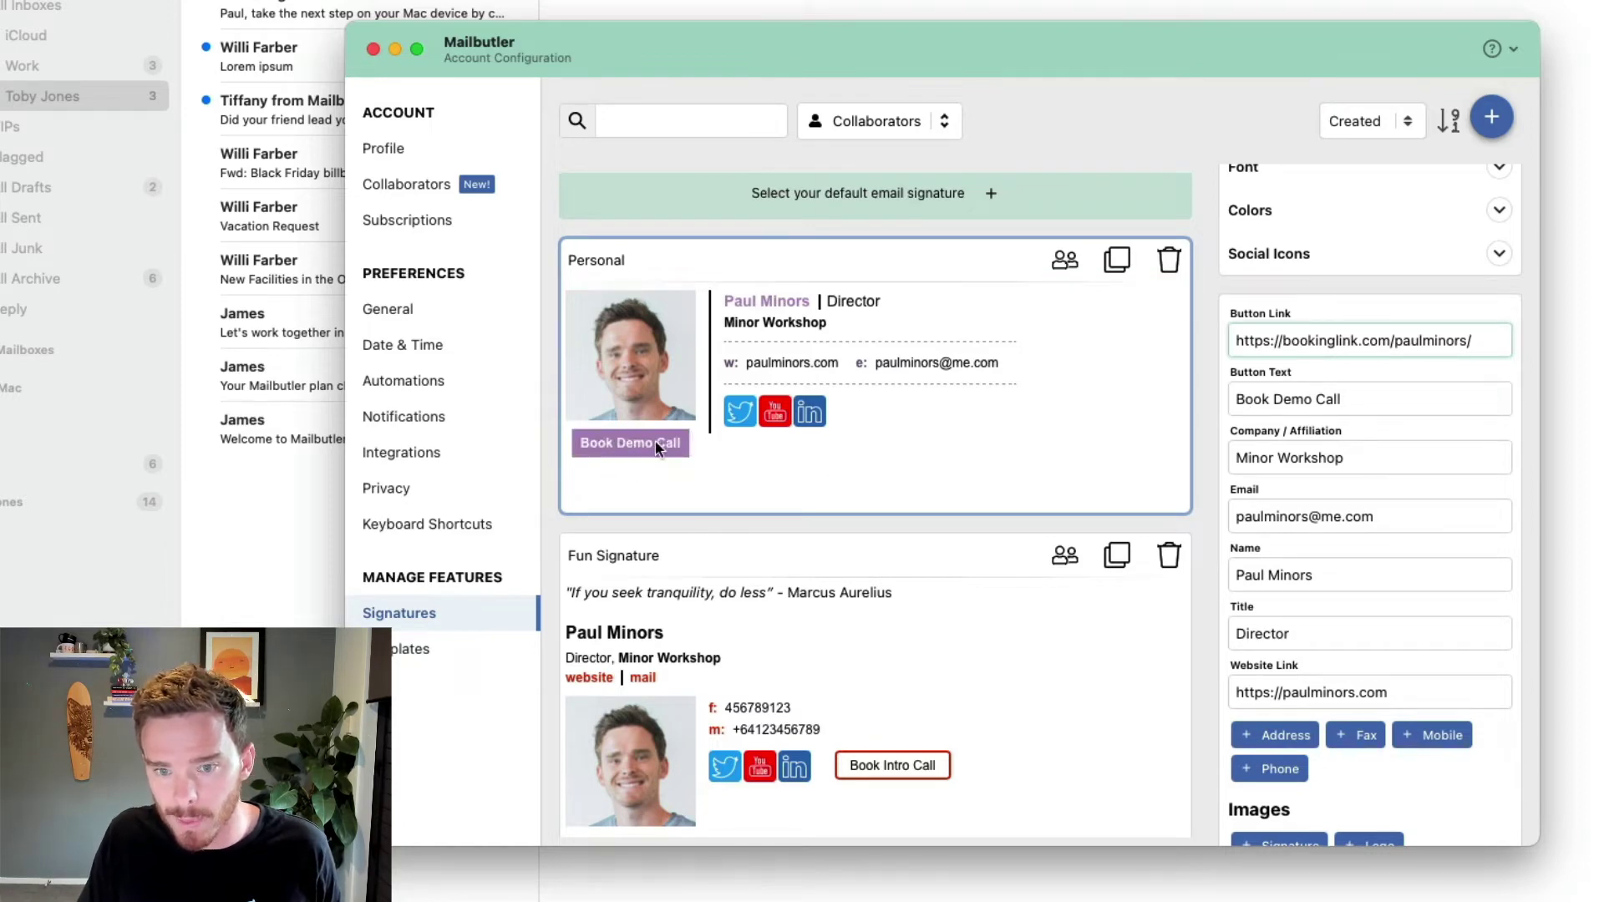
{"action": "scroll", "coordinate": [1398, 662], "scroll_direction": "down", "scroll_amount": 3}
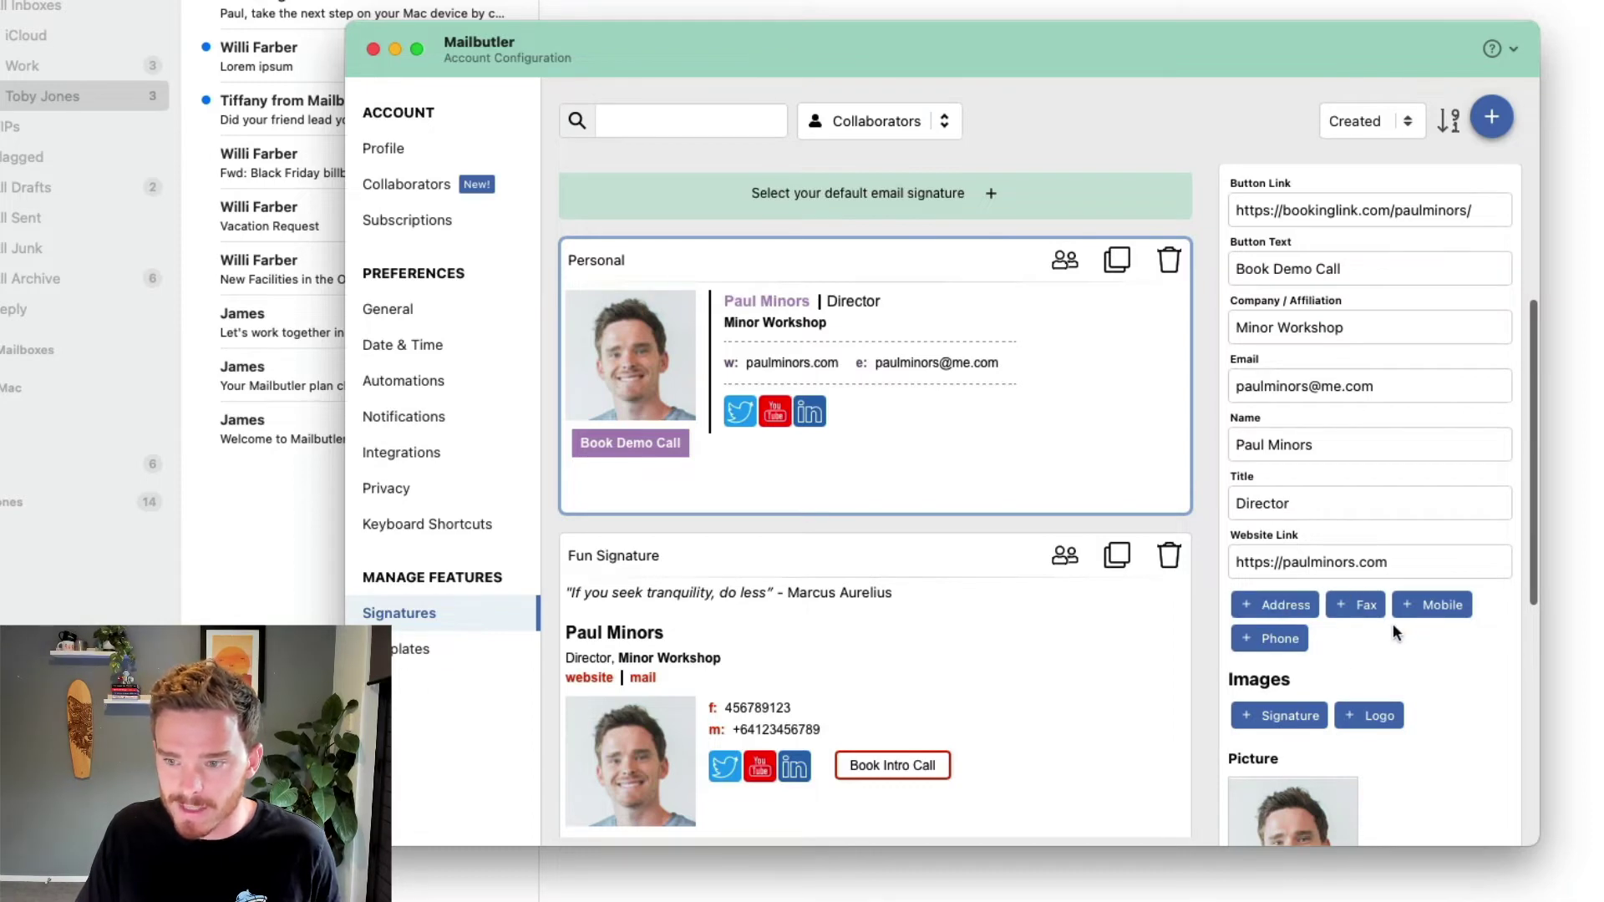
{"action": "scroll", "coordinate": [1388, 625], "scroll_direction": "up", "scroll_amount": 3}
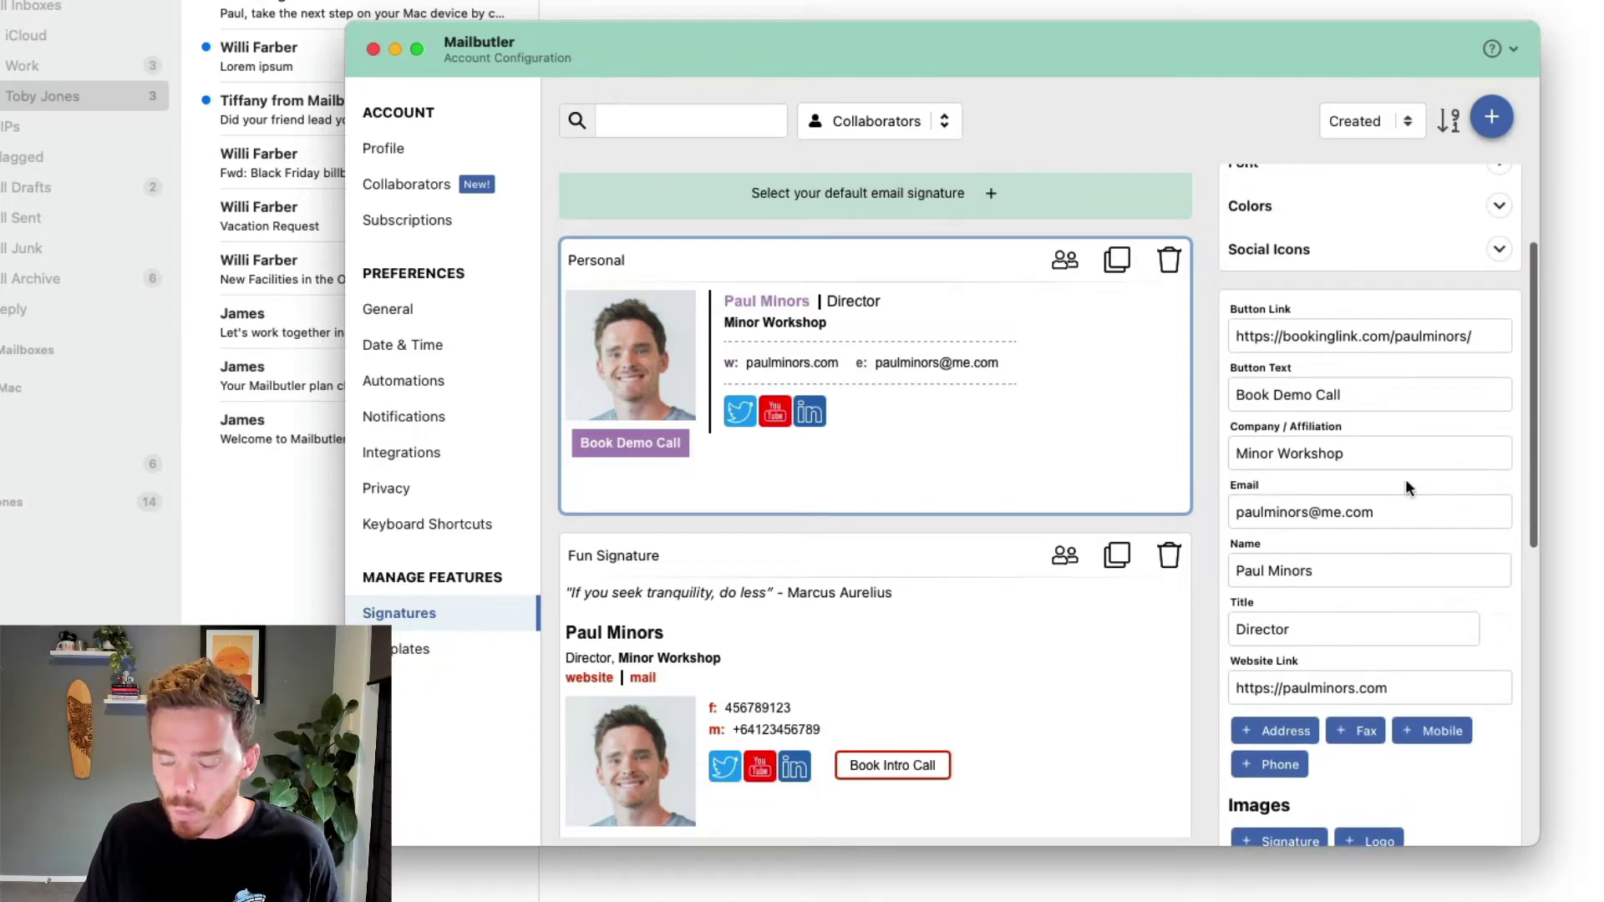
{"action": "scroll", "coordinate": [1427, 397], "scroll_direction": "up", "scroll_amount": 3}
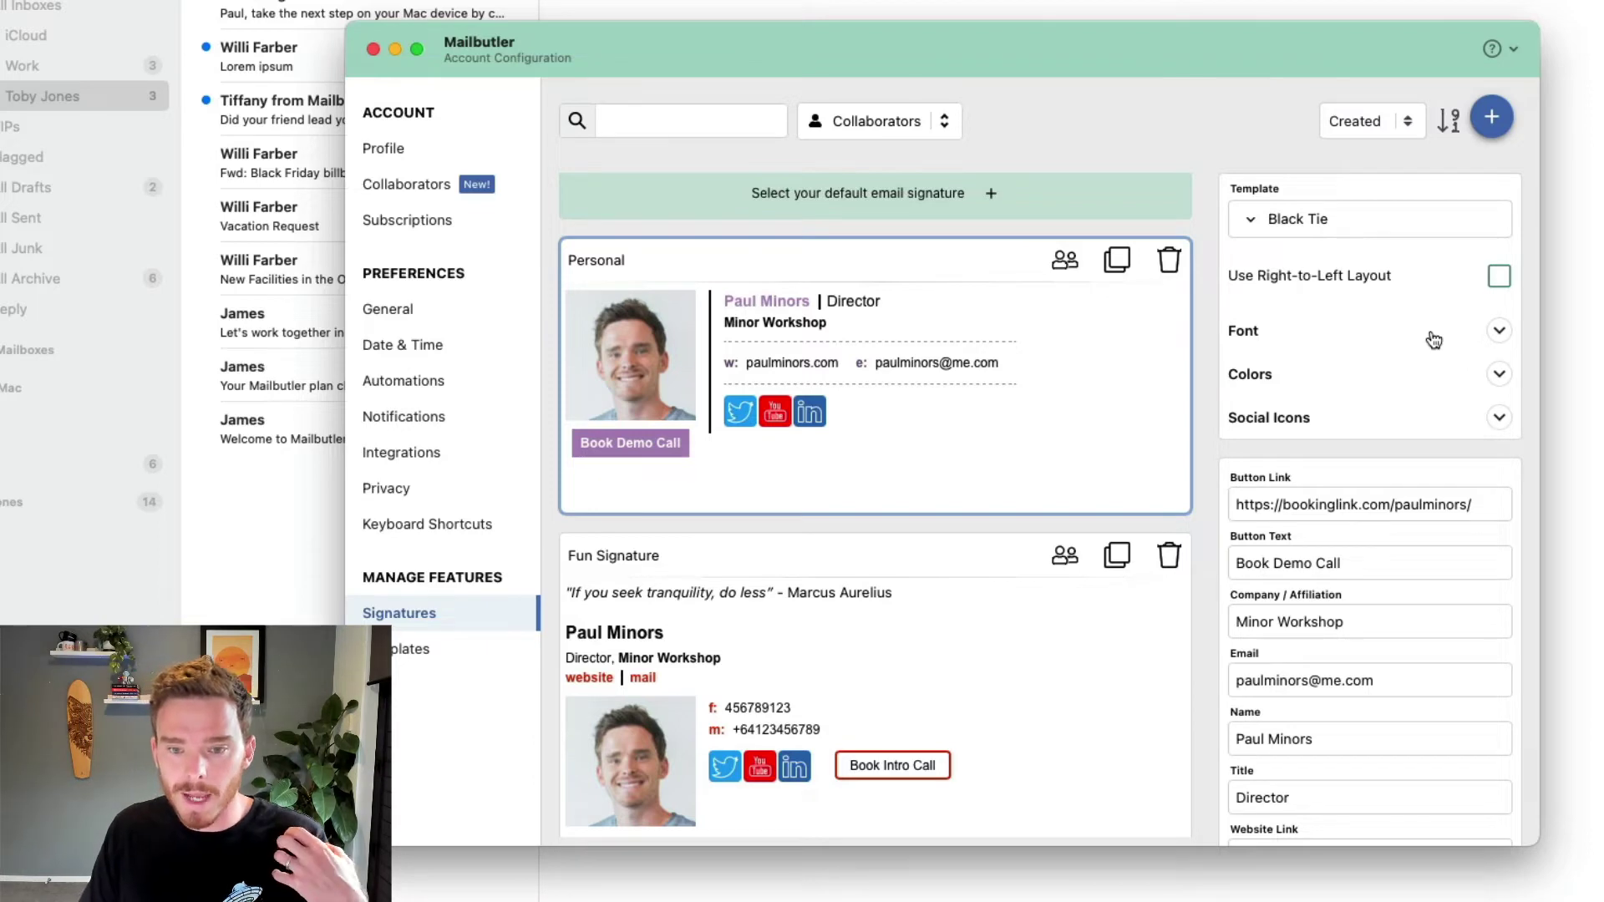
Set both the brand identity and secondary colours to blue #3C8DB6
{"action": "left_click", "coordinate": [1499, 332]}
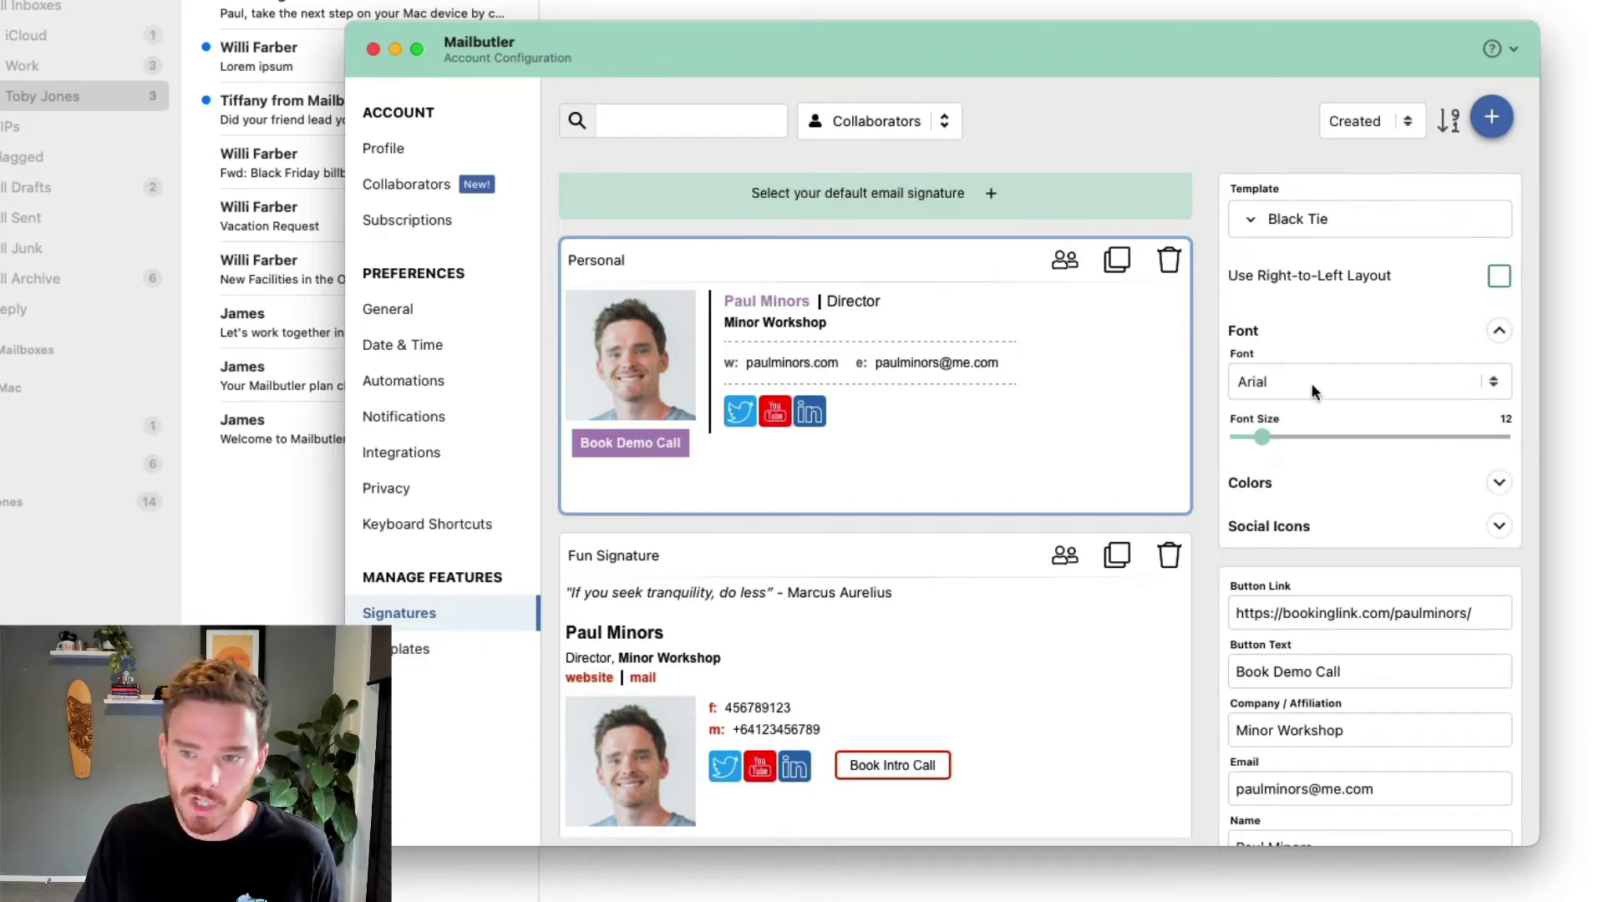
{"action": "left_click", "coordinate": [1498, 332]}
{"action": "left_click", "coordinate": [1499, 375]}
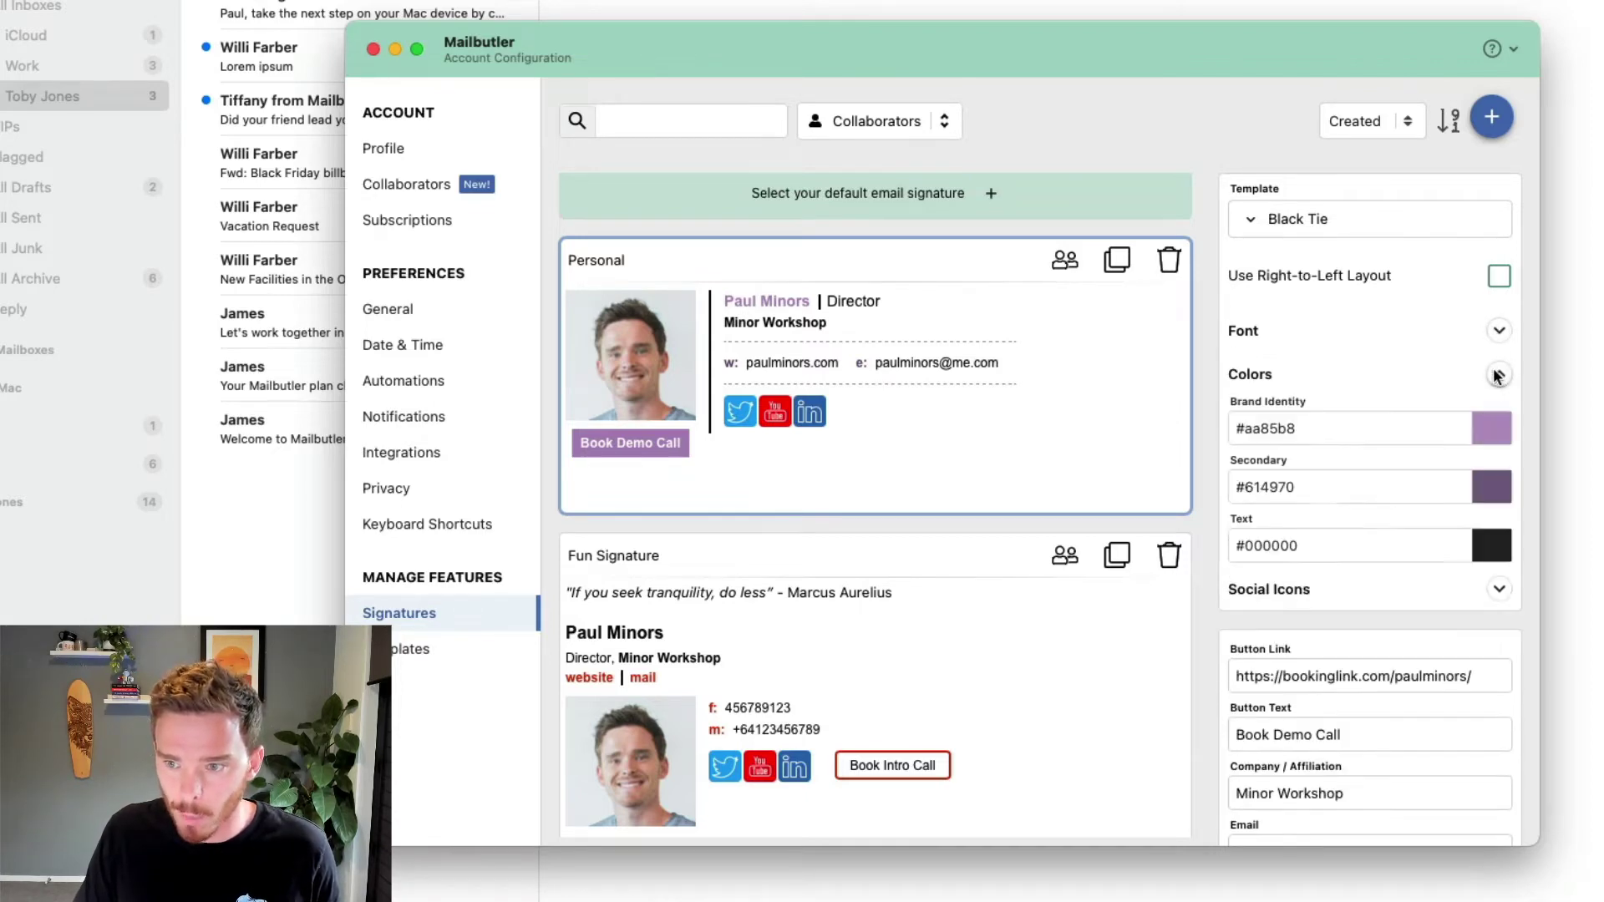
{"action": "left_click", "coordinate": [1488, 425]}
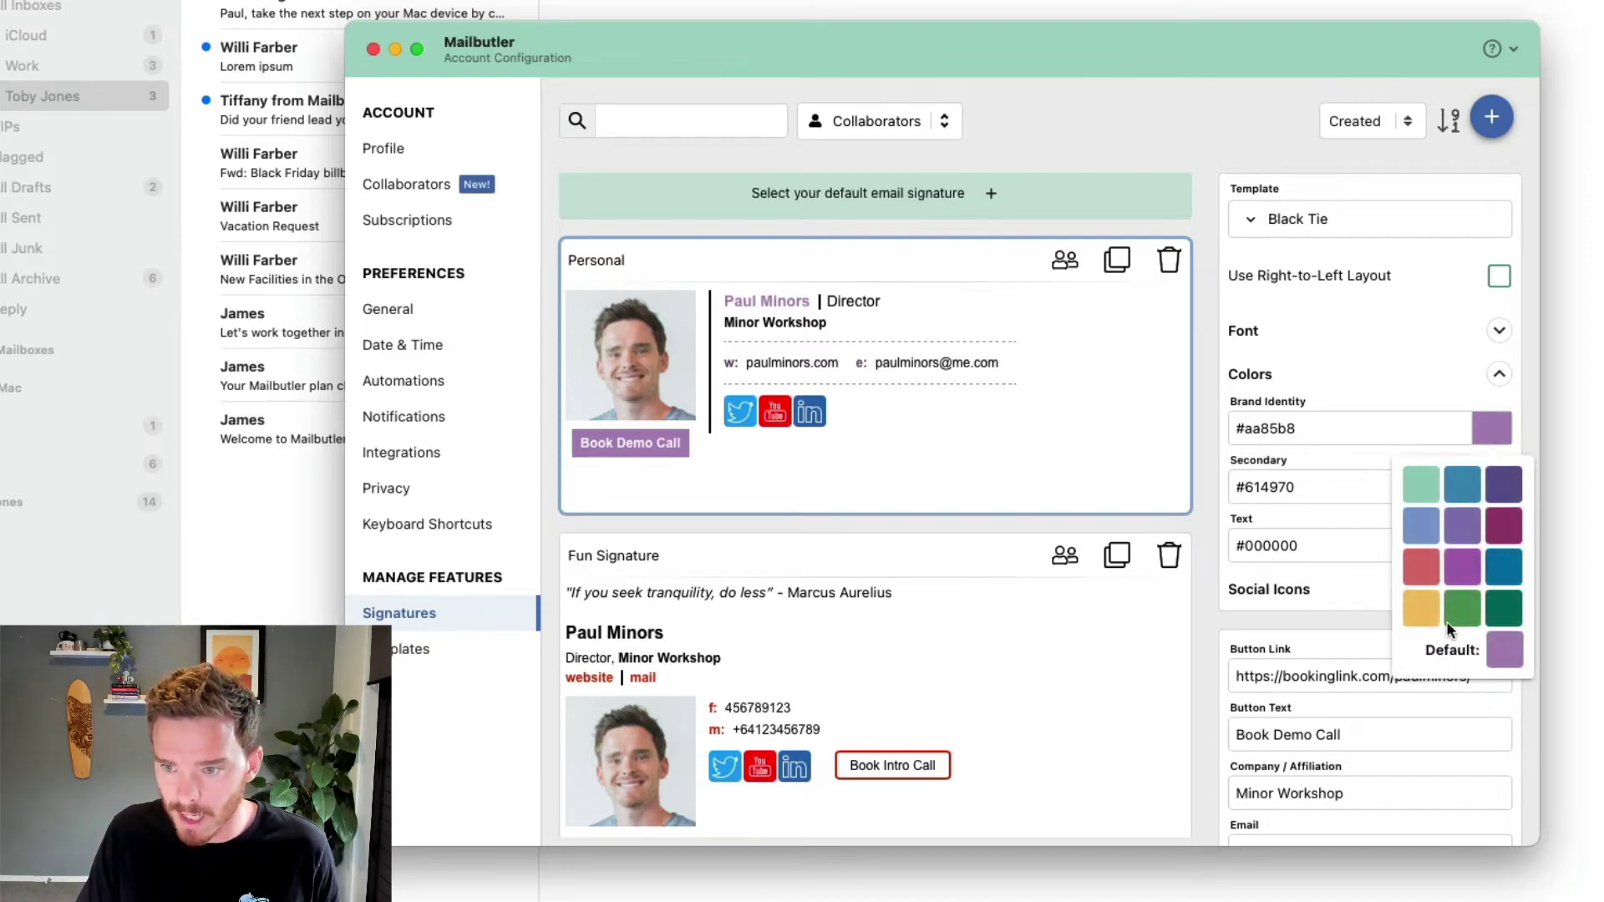
{"action": "left_click", "coordinate": [1464, 486]}
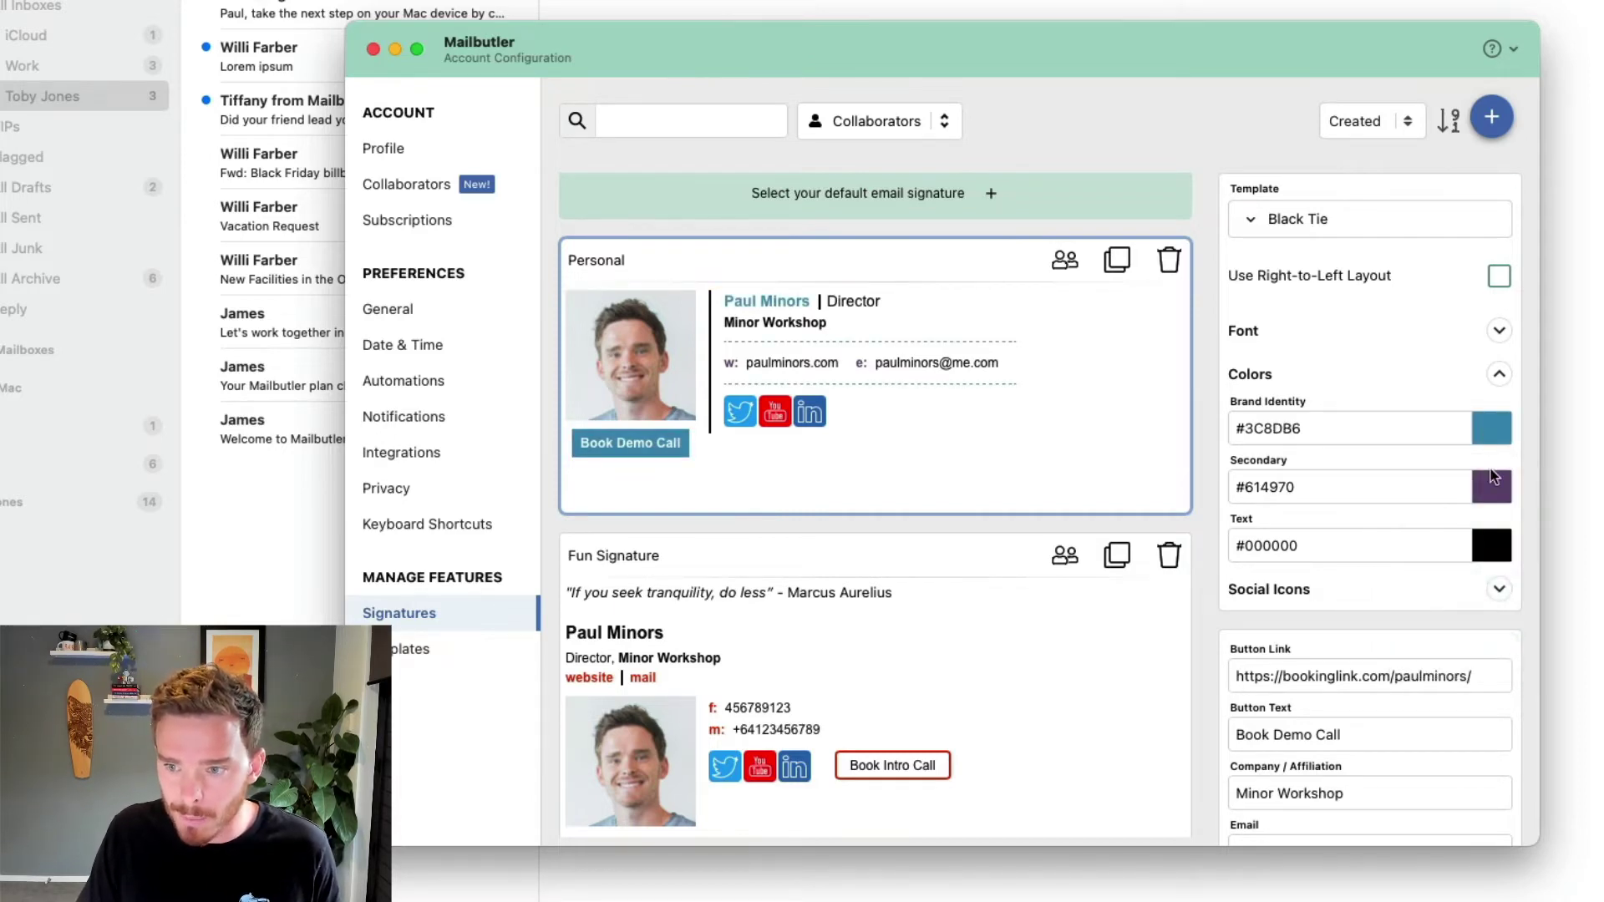
{"action": "left_click", "coordinate": [1492, 480]}
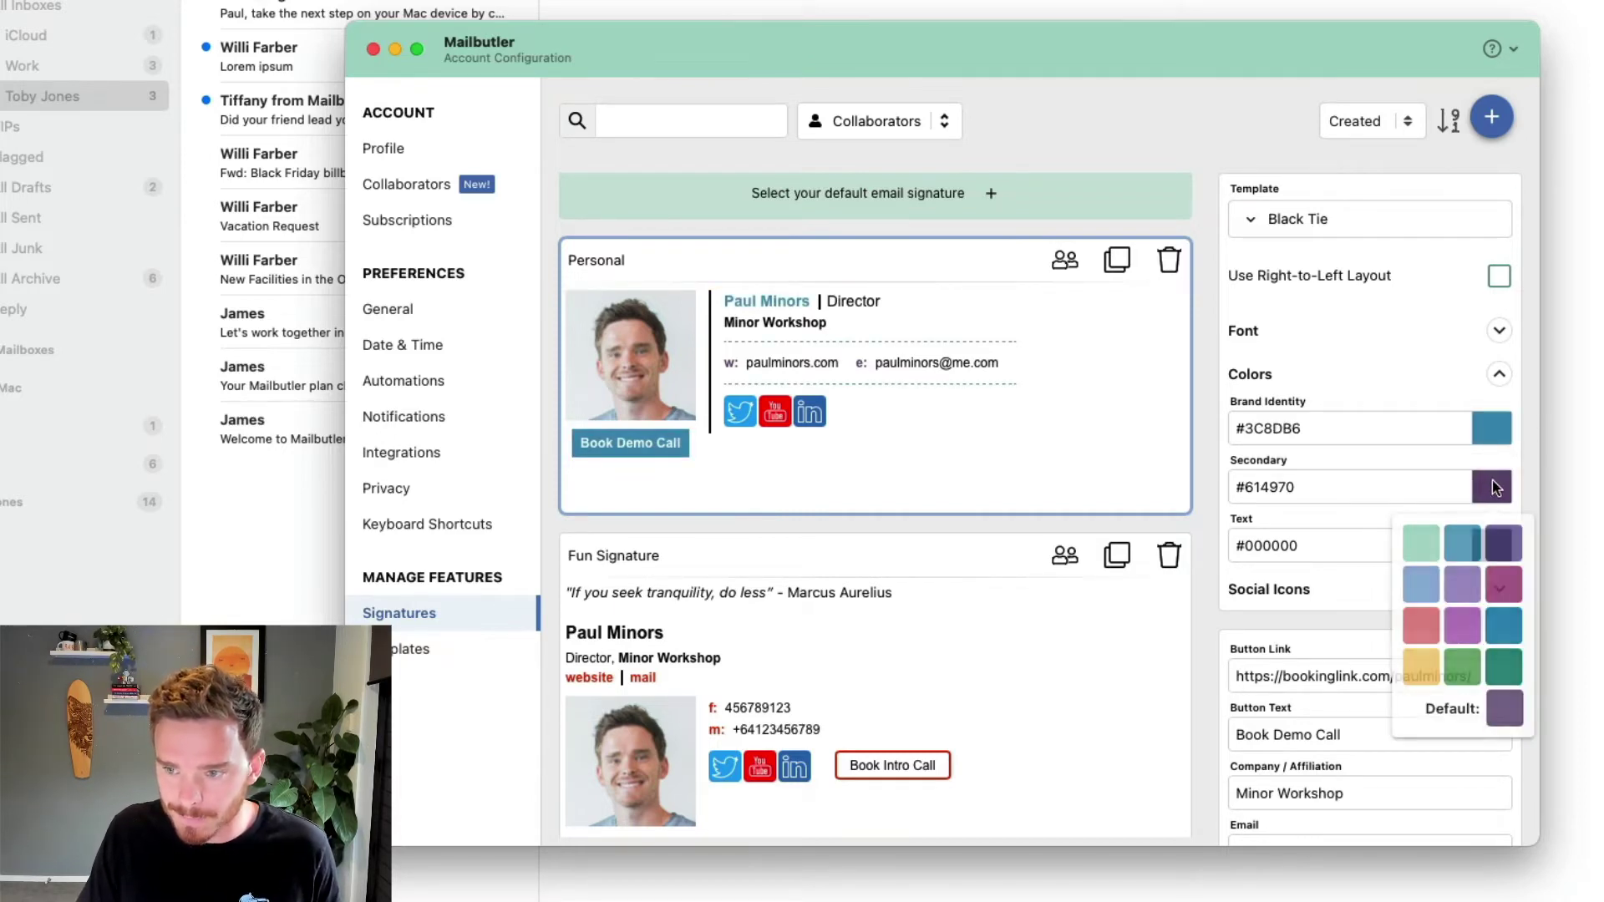
{"action": "left_click", "coordinate": [1455, 541]}
{"action": "left_click", "coordinate": [1495, 378]}
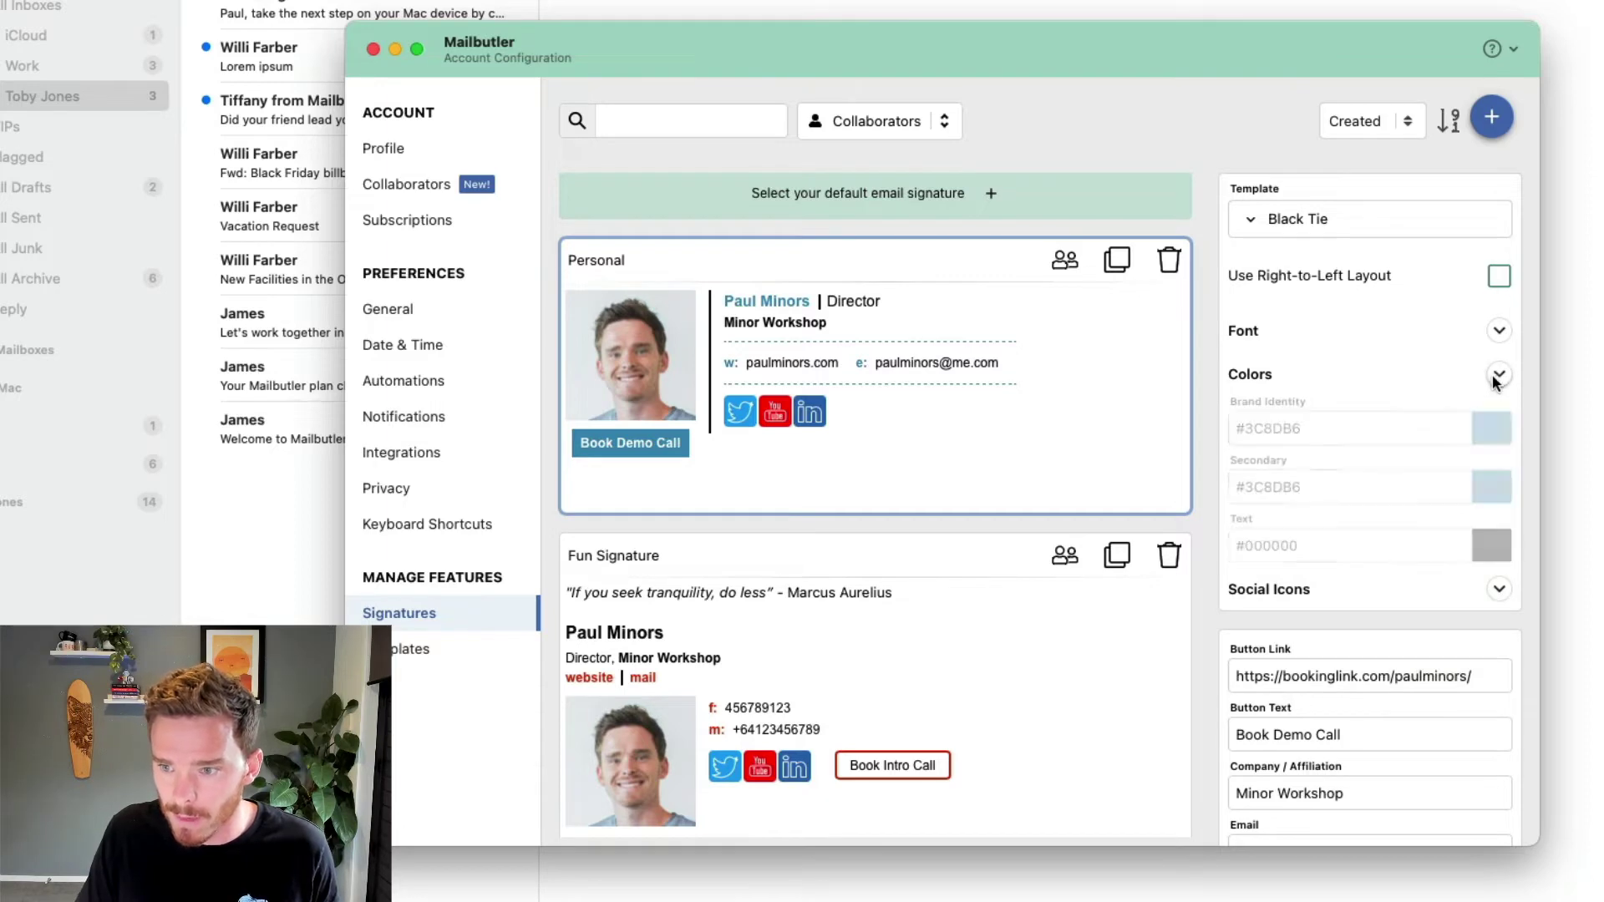
Expand the Social Icons section to reveal size, roundness, icon colour and style options
{"action": "left_click", "coordinate": [1498, 418]}
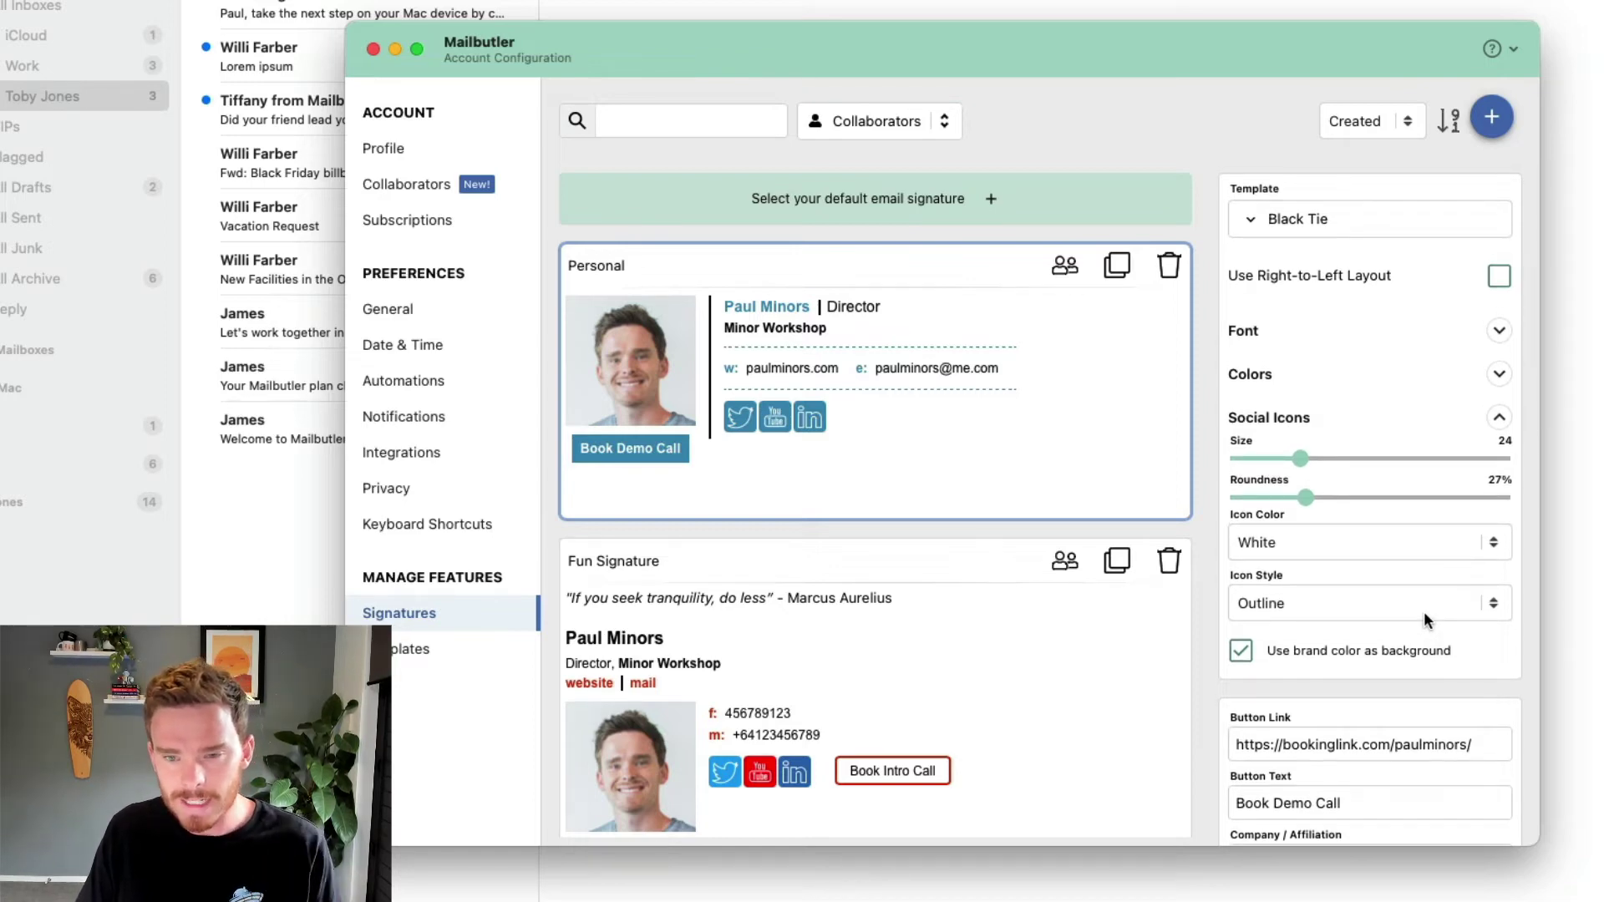
Under Gallery / Portfolio, add the first YouTube video from its pasted URL
{"action": "scroll", "coordinate": [1424, 618], "scroll_direction": "down", "scroll_amount": 10}
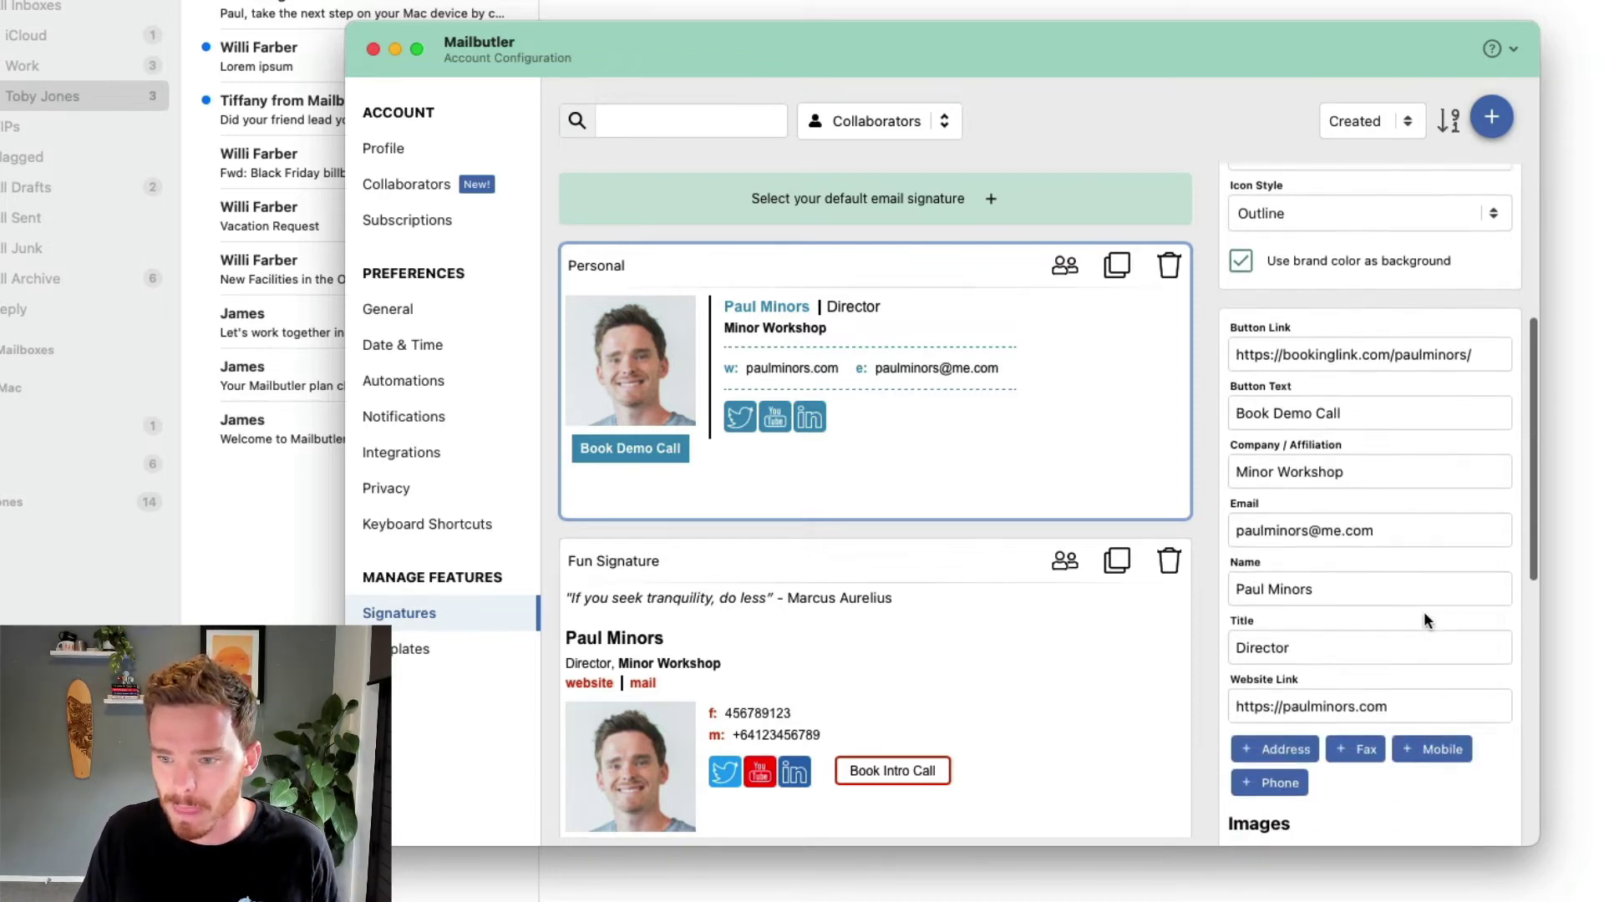
{"action": "scroll", "coordinate": [1419, 620], "scroll_direction": "down", "scroll_amount": 3}
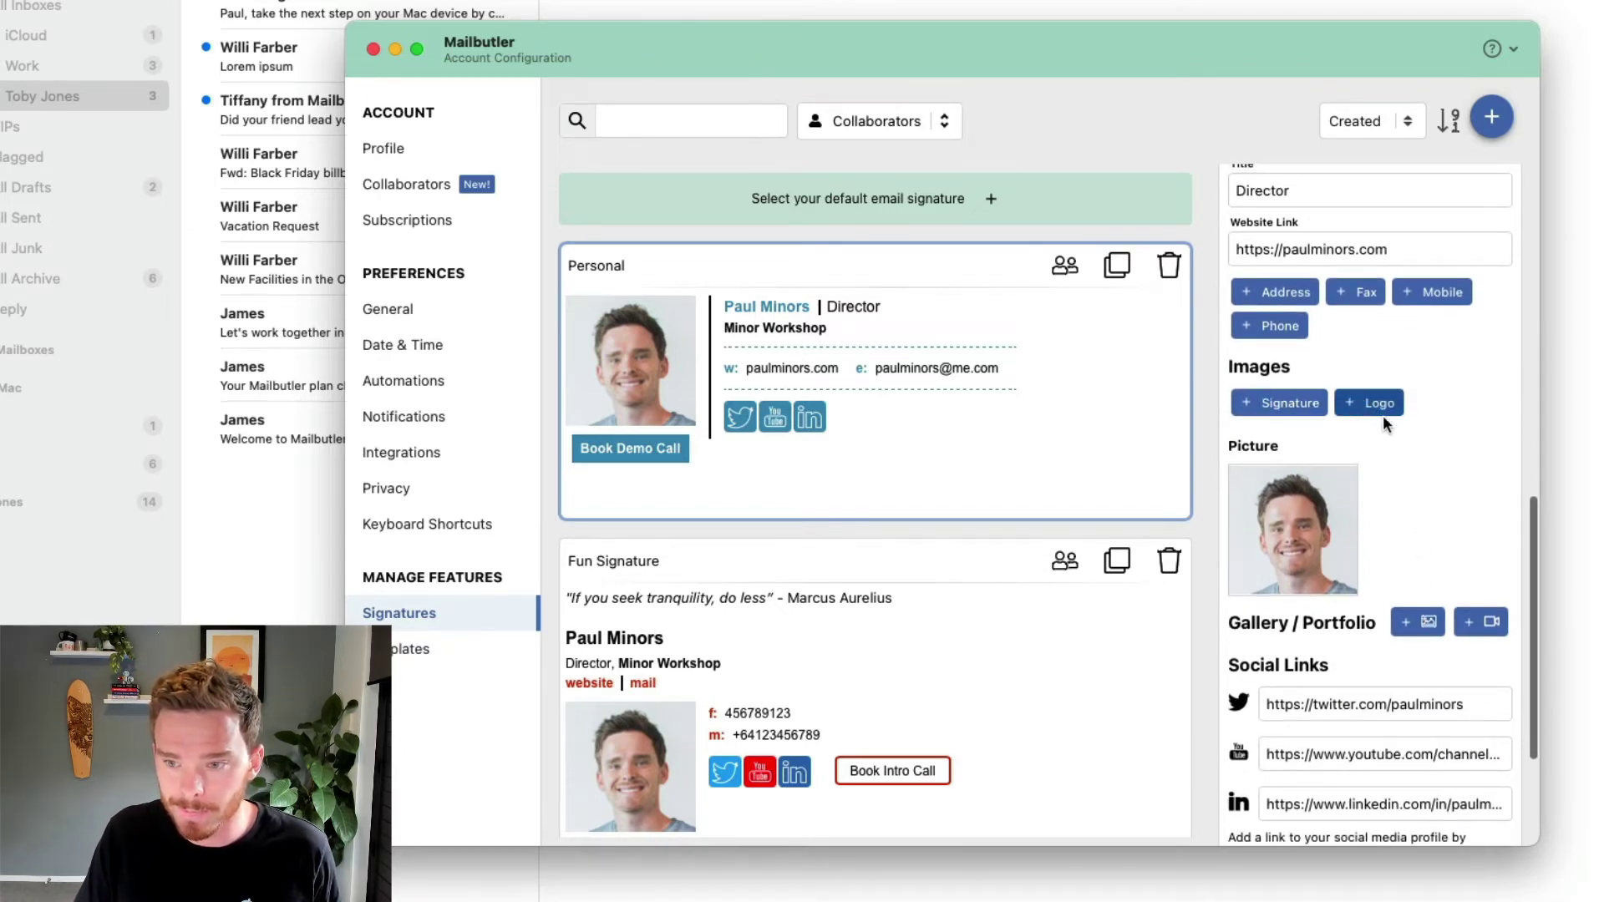
{"action": "scroll", "coordinate": [1391, 426], "scroll_direction": "down", "scroll_amount": 4}
{"action": "mouse_move", "coordinate": [1293, 348]}
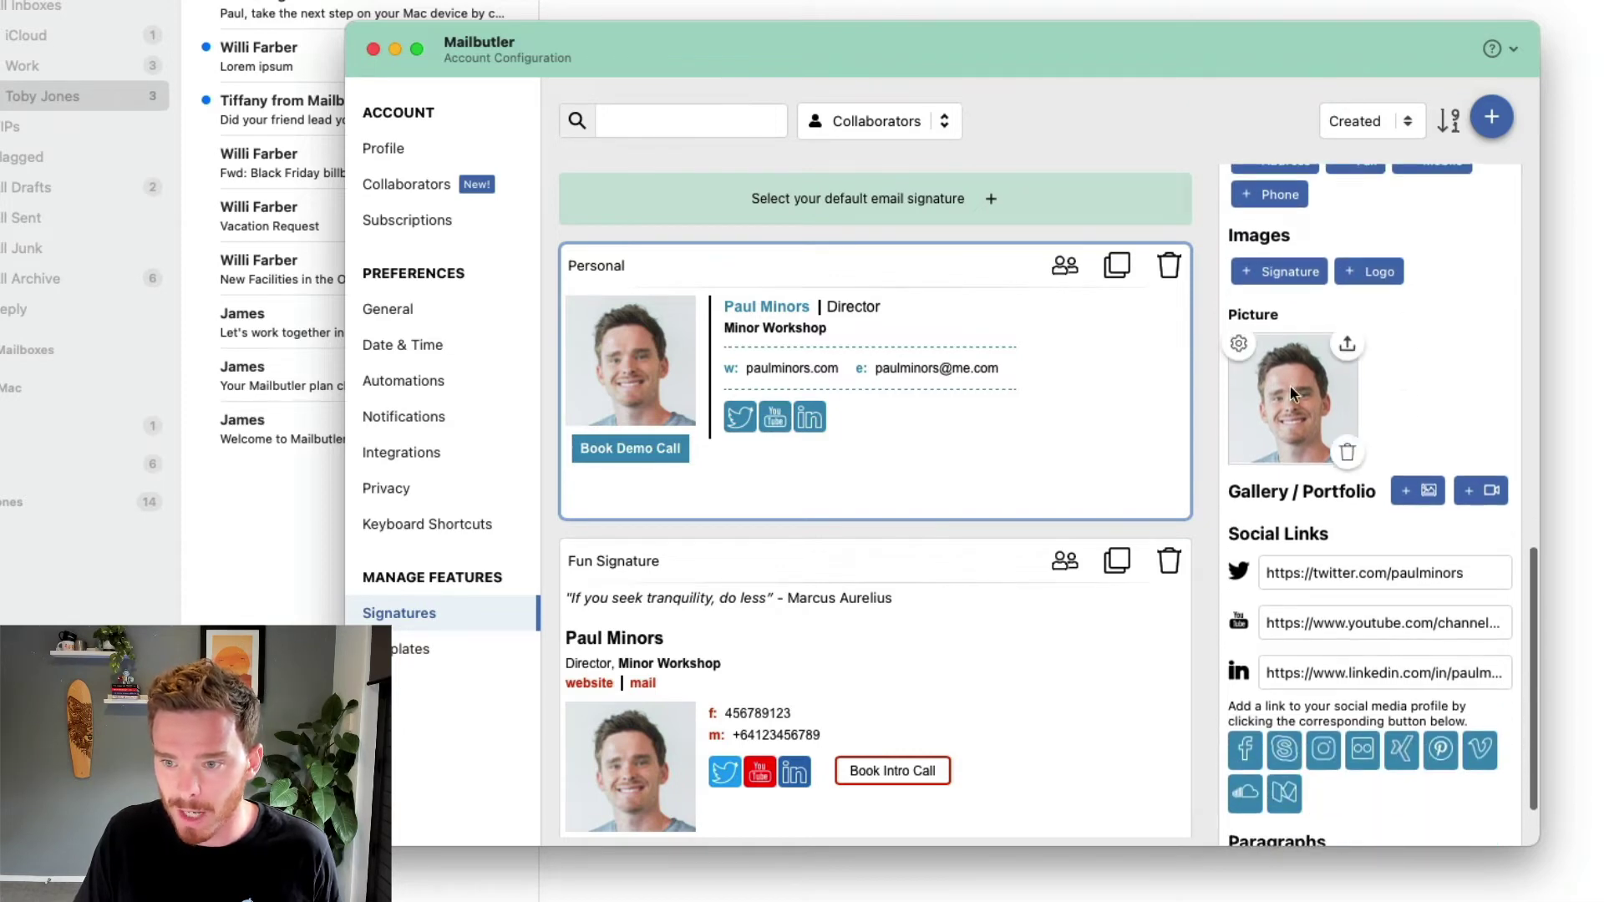
{"action": "scroll", "coordinate": [1296, 398], "scroll_direction": "down", "scroll_amount": 1}
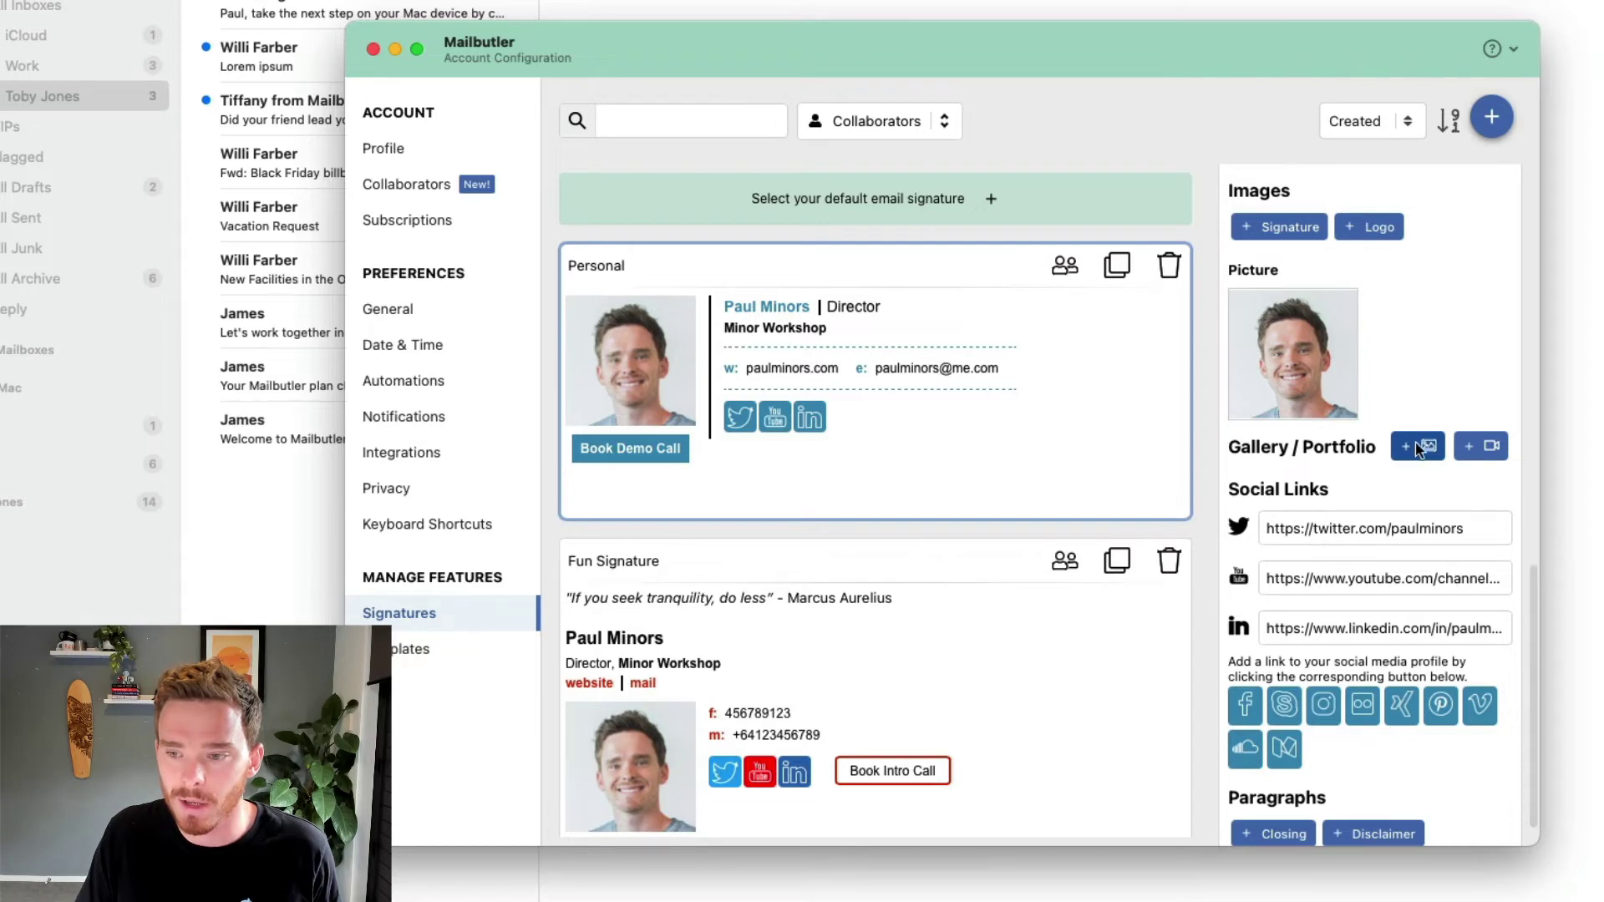
{"action": "left_click", "coordinate": [1488, 452]}
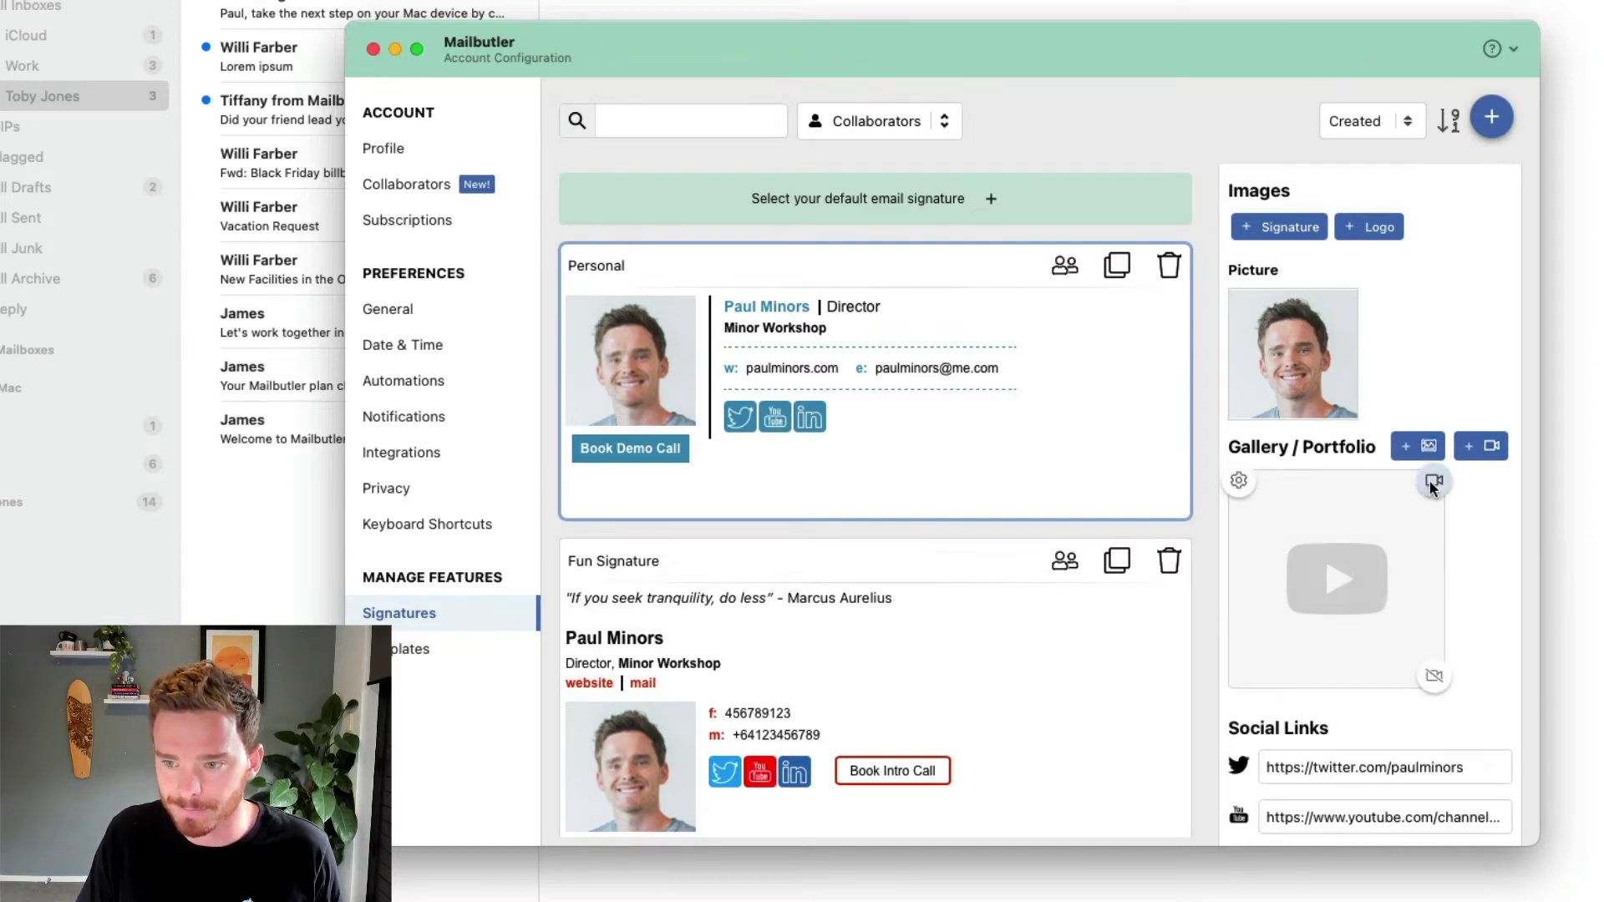
{"action": "left_click", "coordinate": [1430, 481]}
{"action": "type", "text": "https://www.youtube.com/watch?v=D3j7tNhnrCw"}
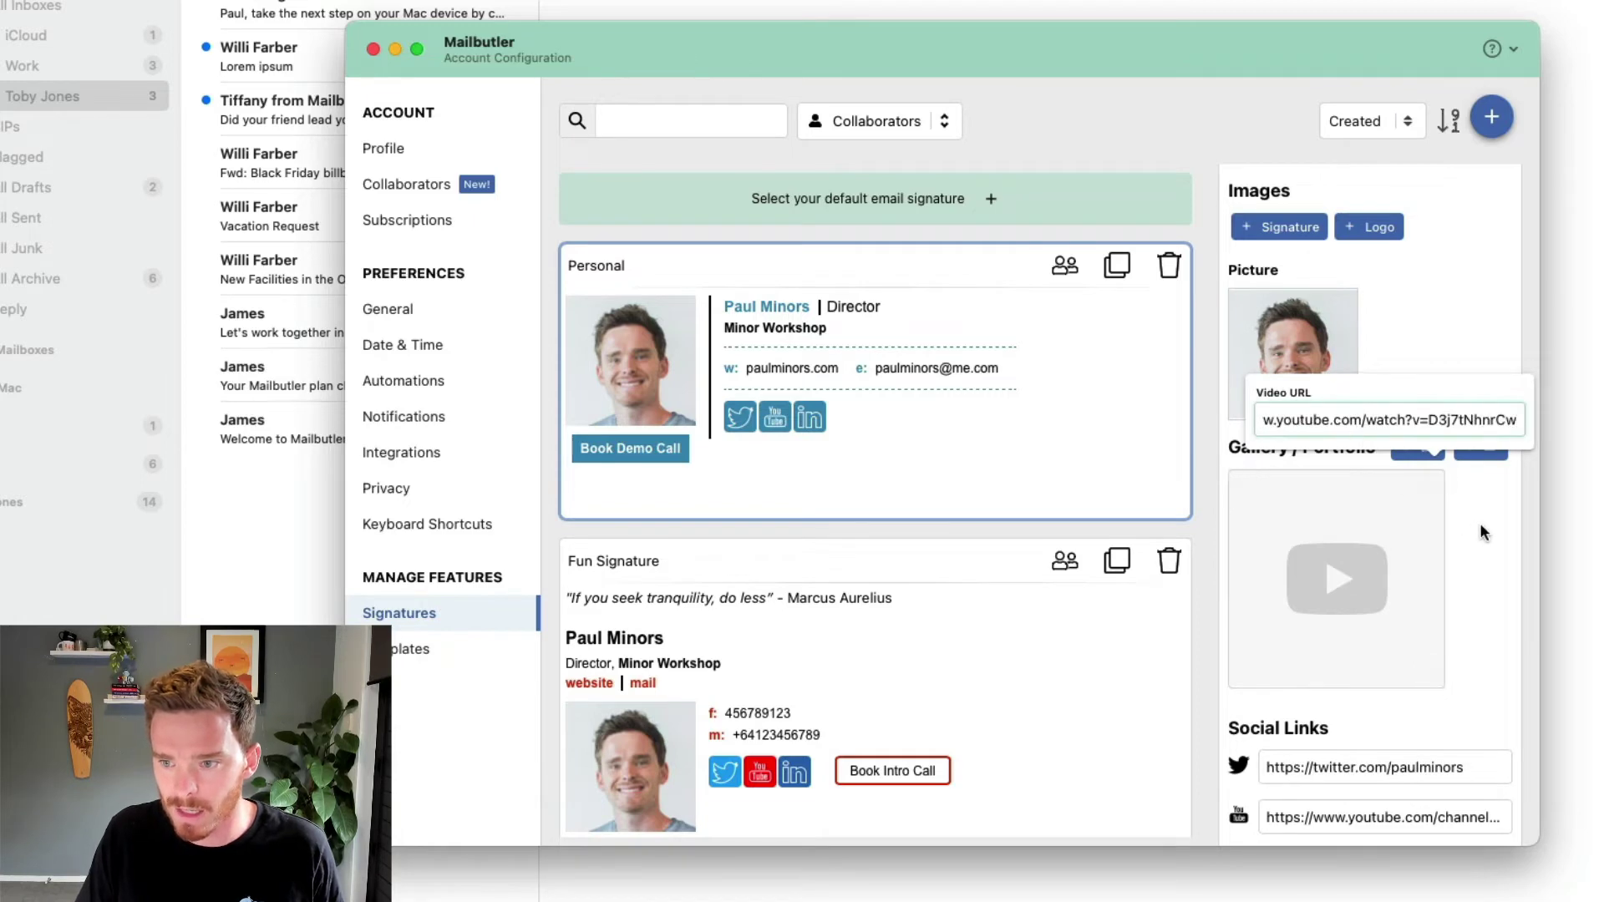
{"action": "left_click", "coordinate": [1479, 524]}
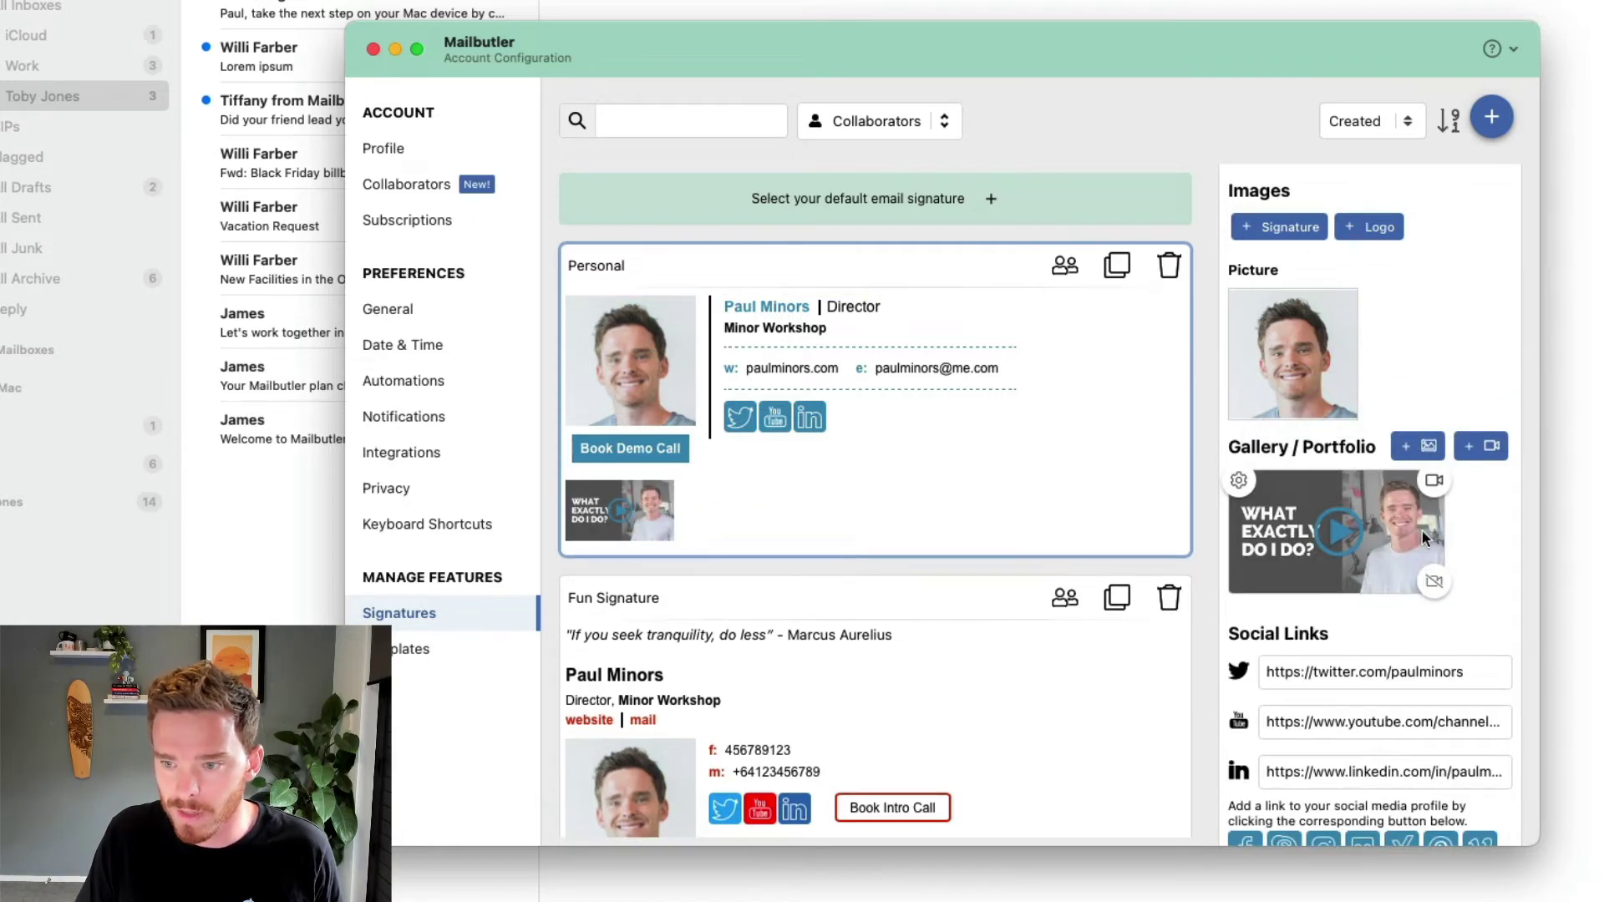
Add a second video, the iCloud Drive tutorial, to the gallery
{"action": "scroll", "coordinate": [1423, 536], "scroll_direction": "down", "scroll_amount": 2}
{"action": "left_click", "coordinate": [1482, 414]}
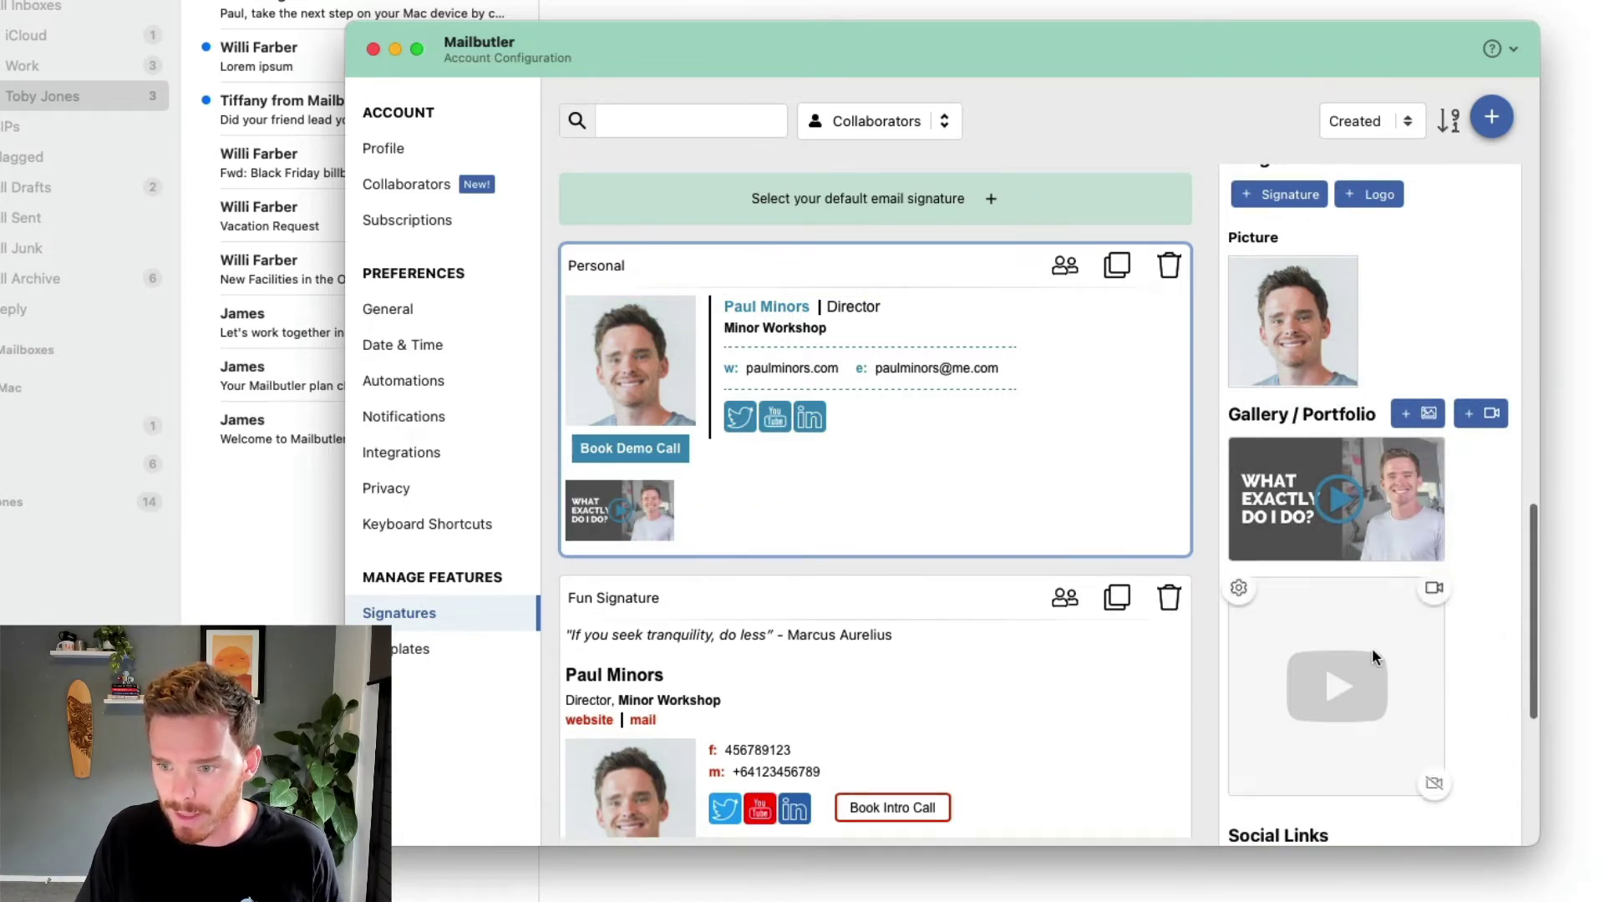
{"action": "left_click", "coordinate": [1433, 590]}
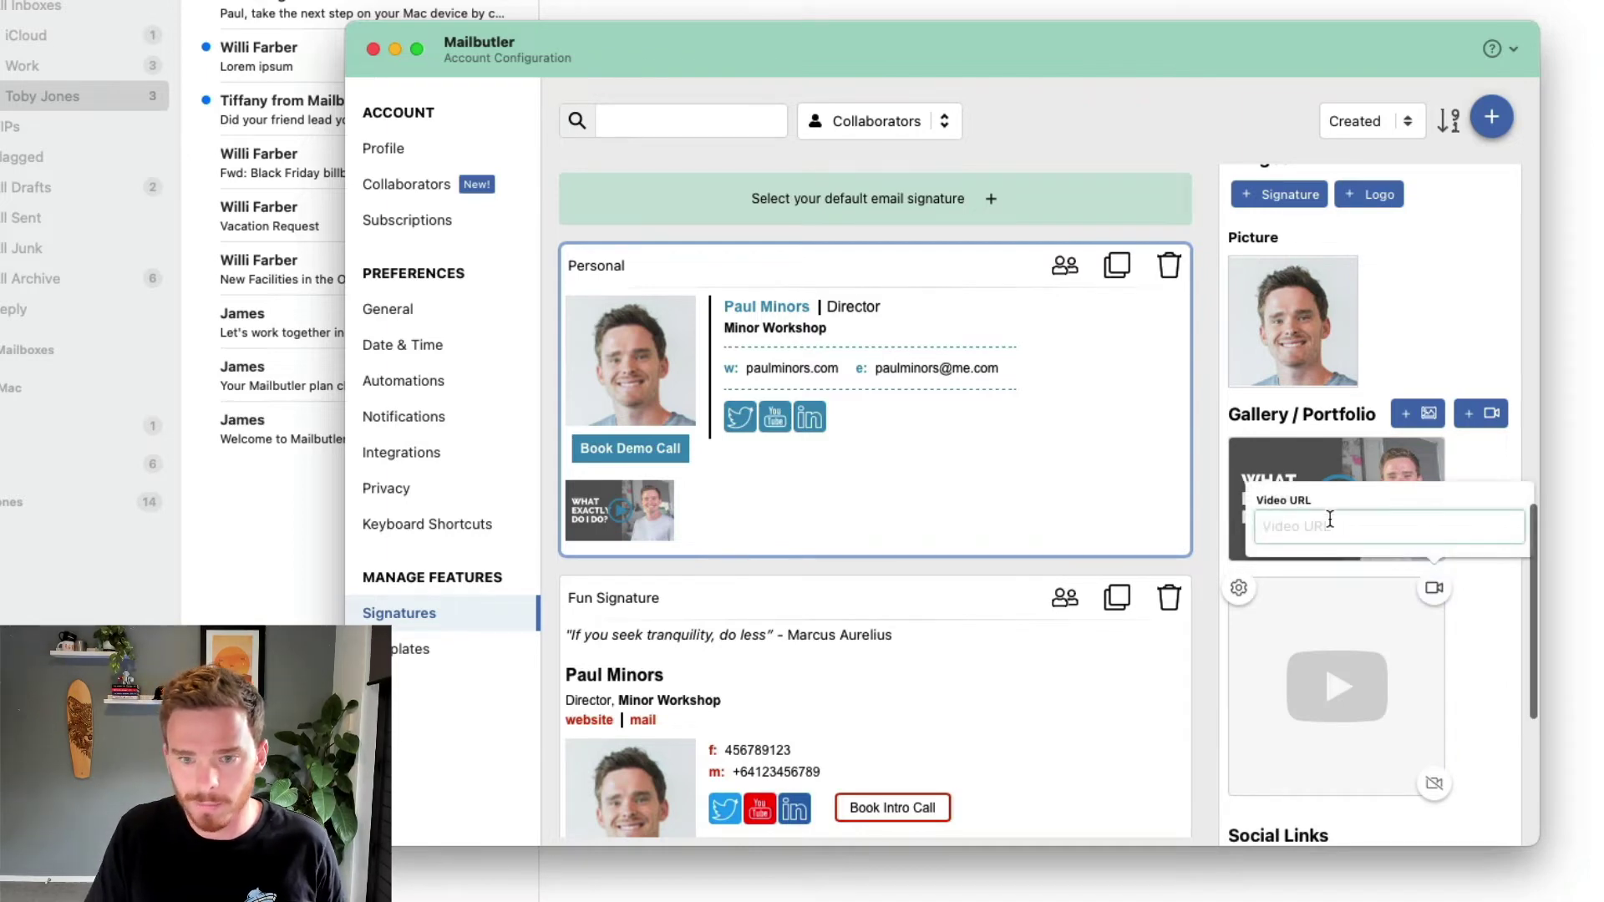
{"action": "type", "text": "https://www.youtube.com/watch?v=toIZE_VzT9Y"}
{"action": "left_click", "coordinate": [1303, 632]}
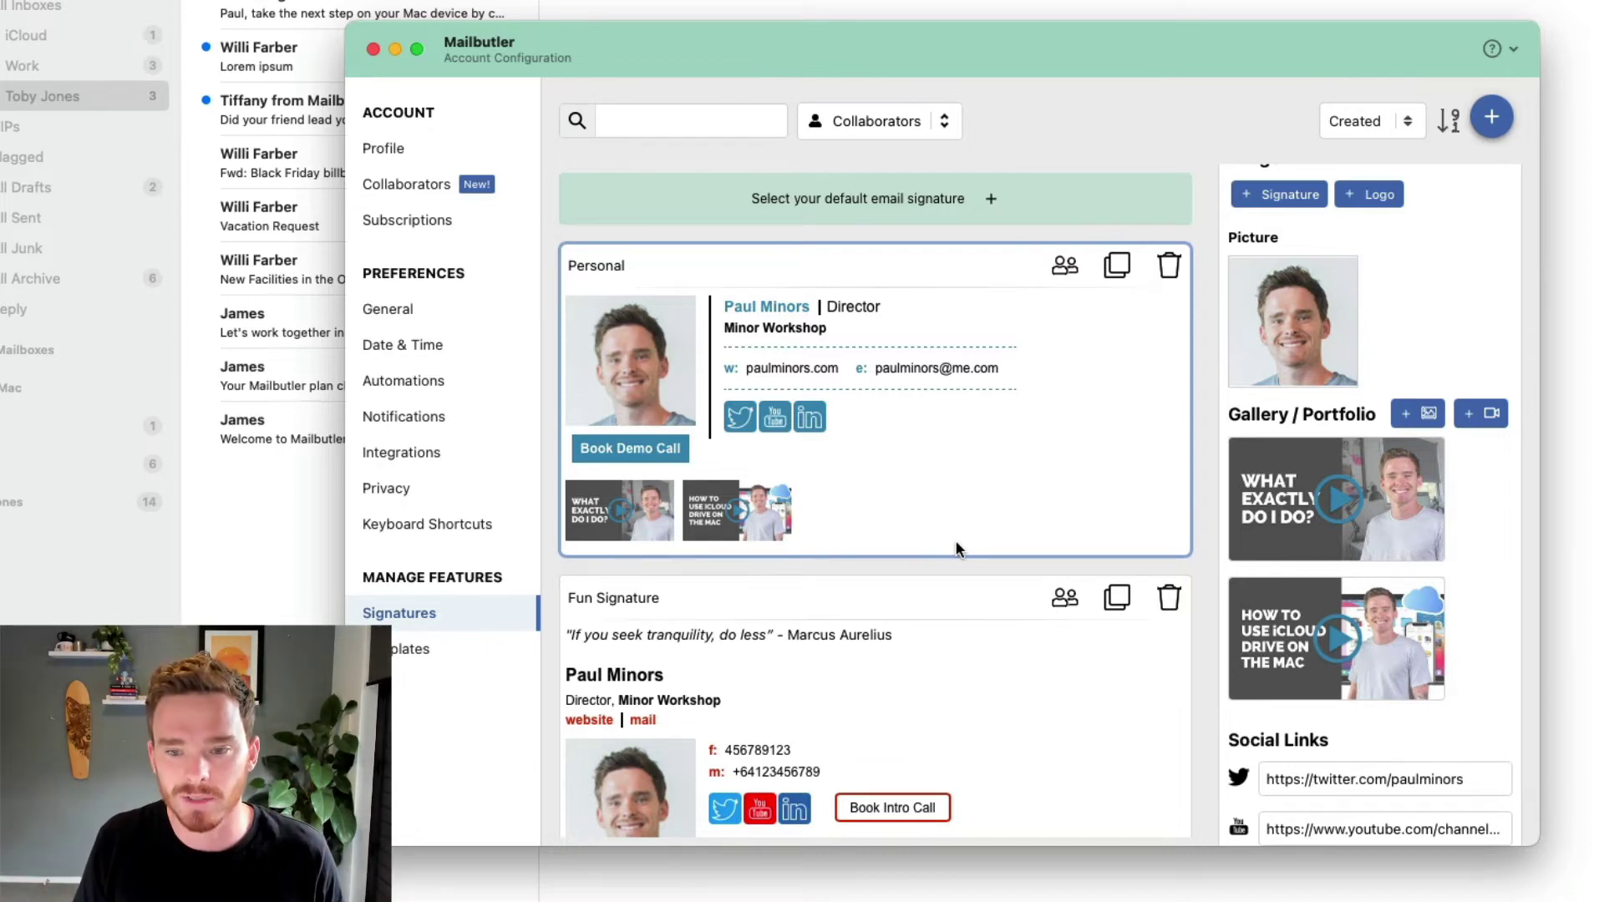
Add an Instagram social link, then remove it again
{"action": "scroll", "coordinate": [1466, 600], "scroll_direction": "down", "scroll_amount": 6}
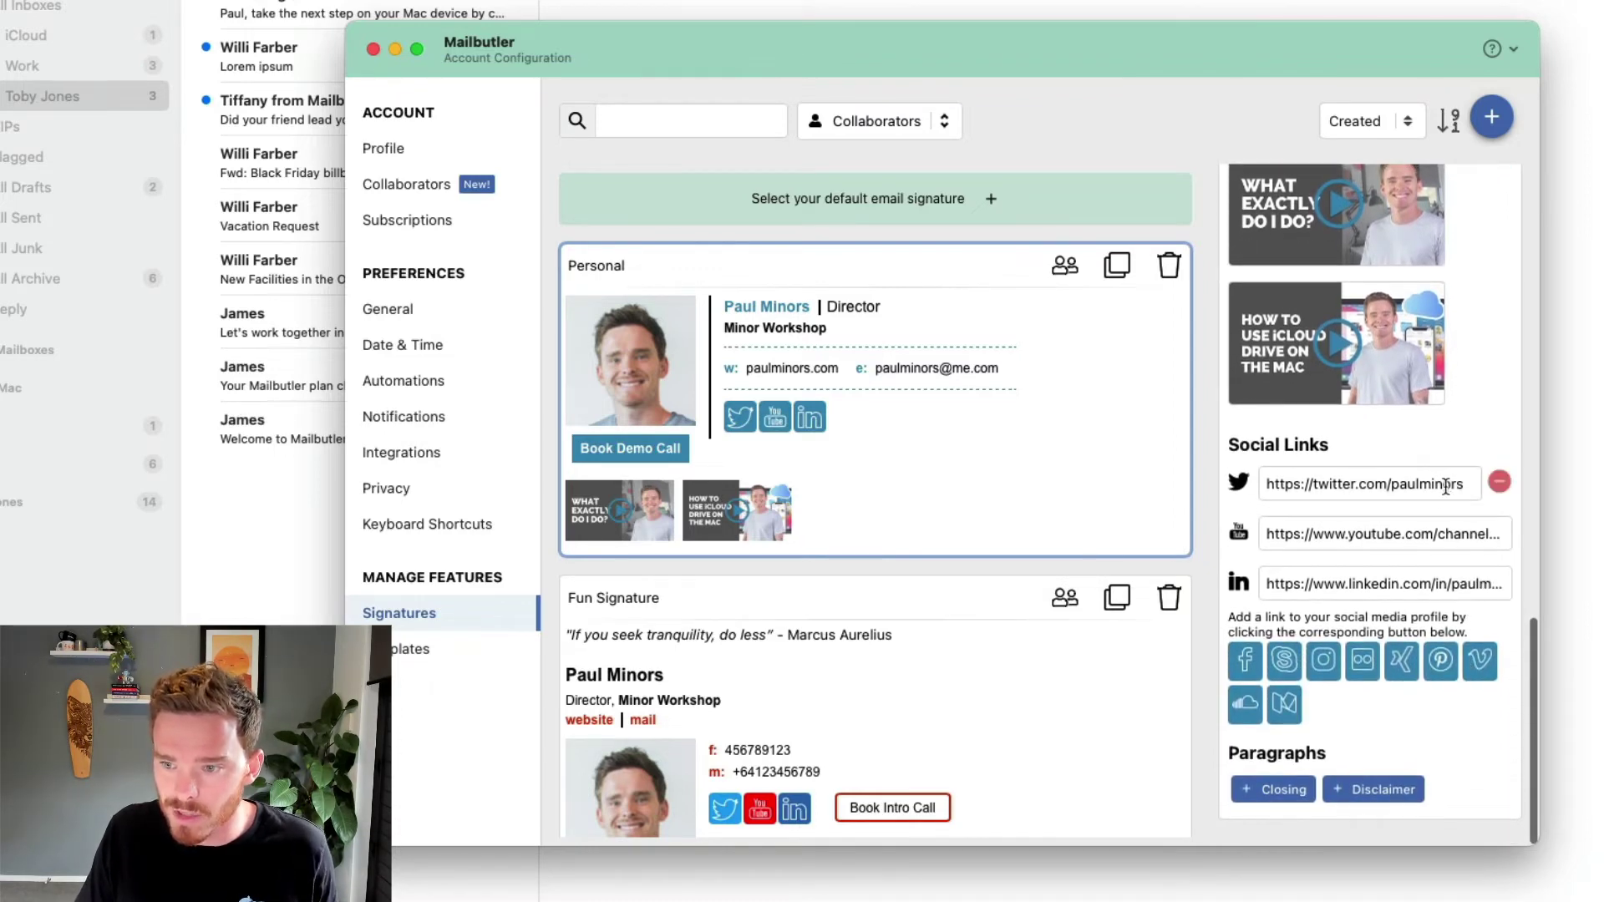
{"action": "left_click", "coordinate": [1323, 660]}
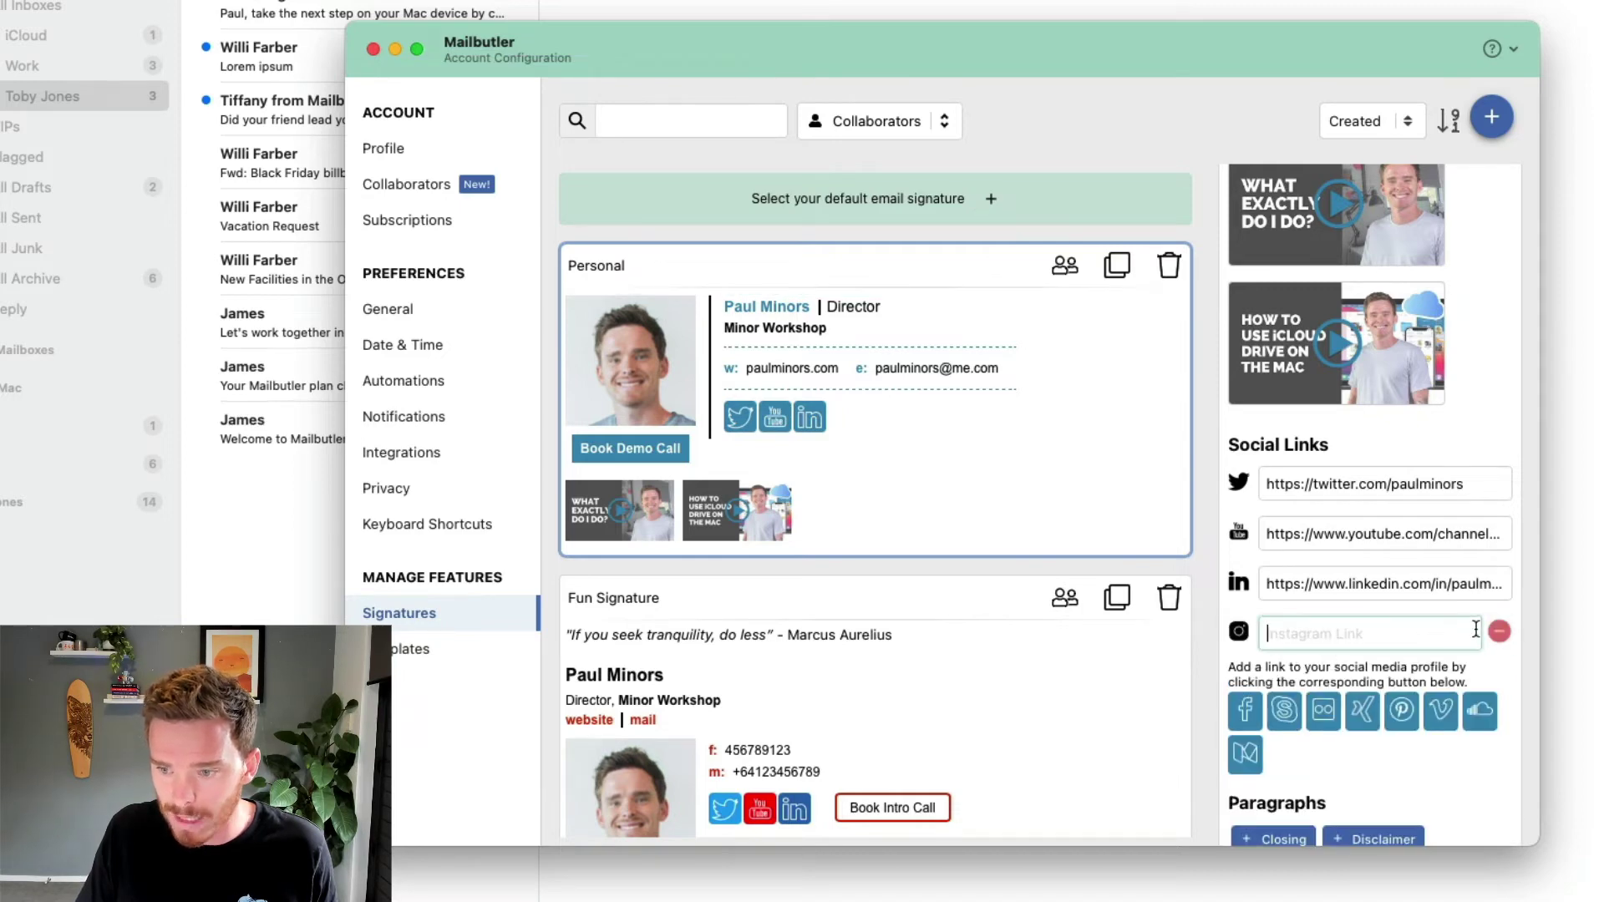
{"action": "left_click", "coordinate": [1500, 631]}
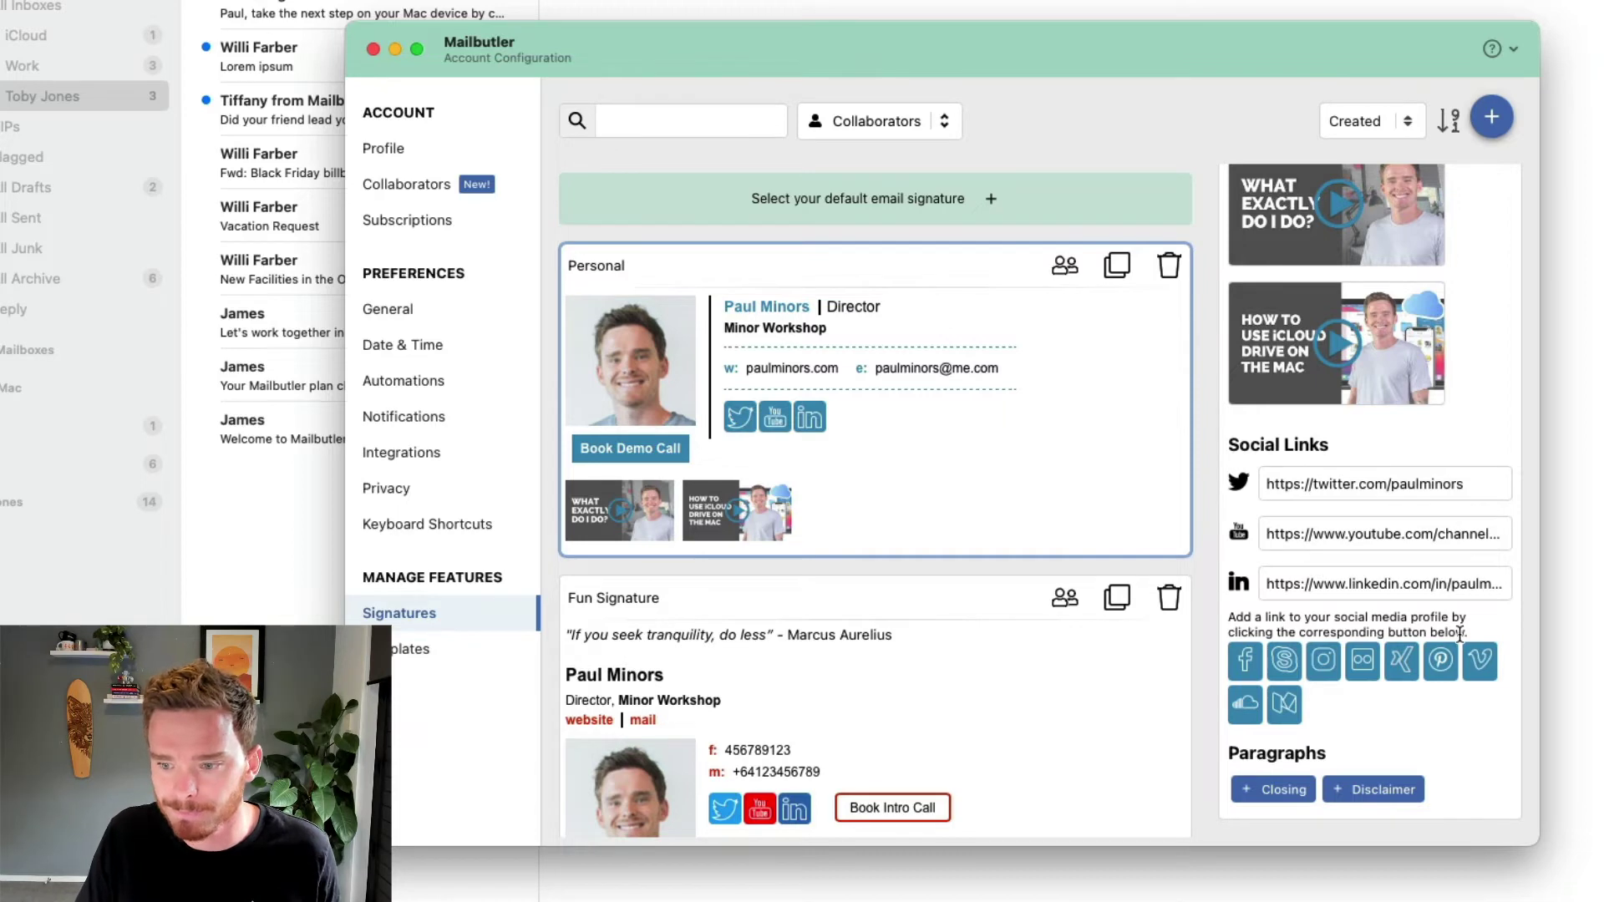
Add a closing reading 'Have a great day.' with the sender's first name on the next line
{"action": "left_click", "coordinate": [1276, 787]}
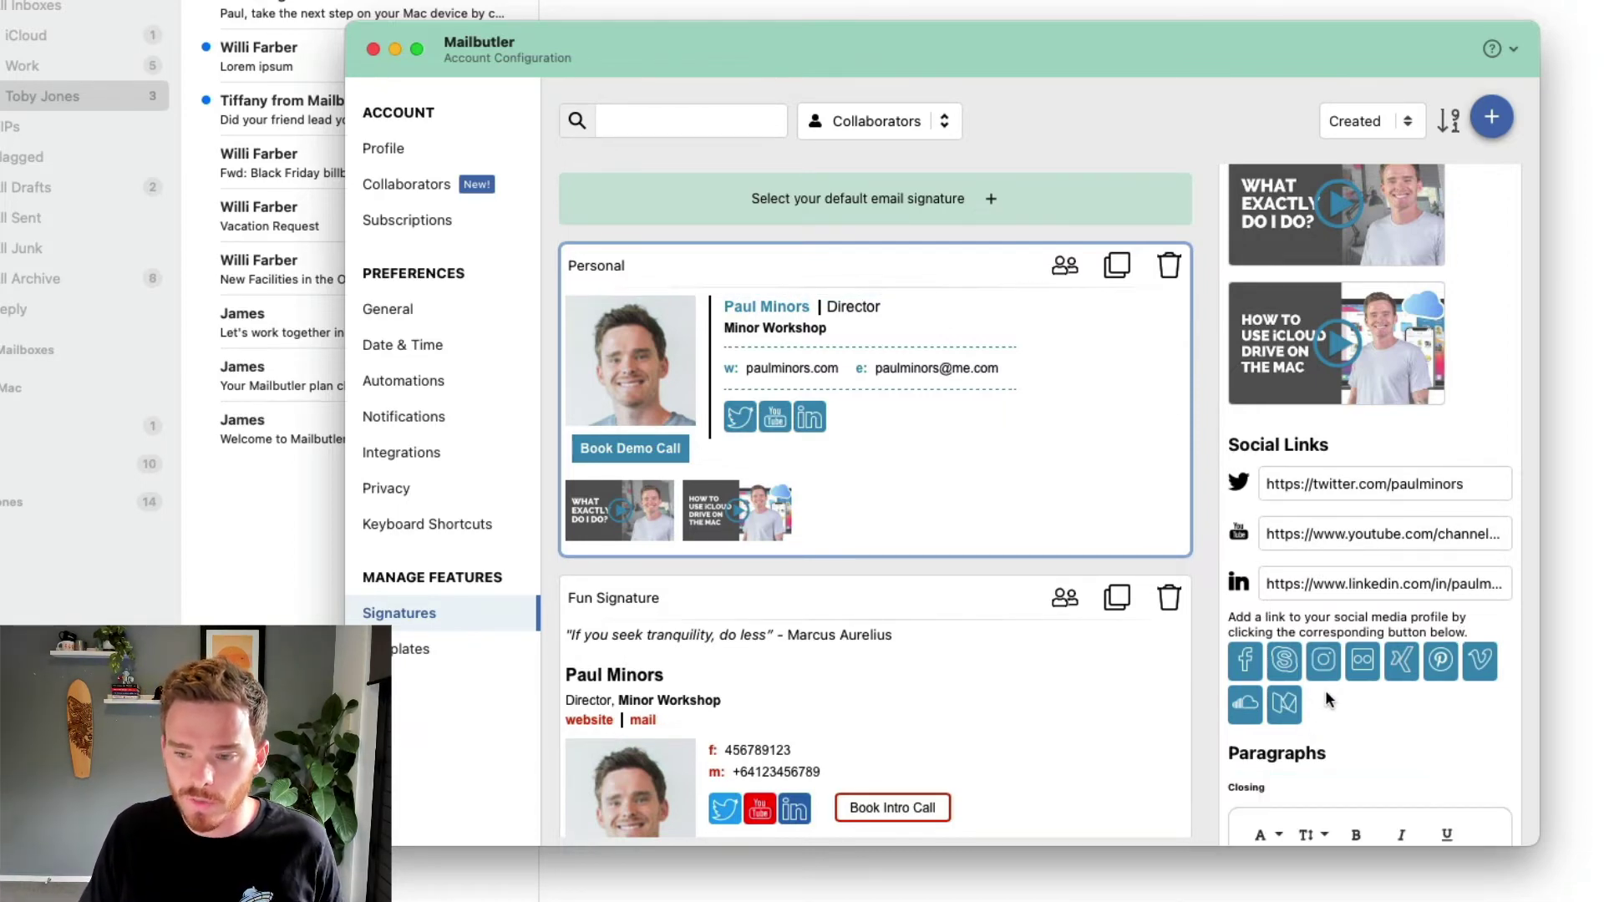
{"action": "scroll", "coordinate": [1325, 689], "scroll_direction": "down", "scroll_amount": 5}
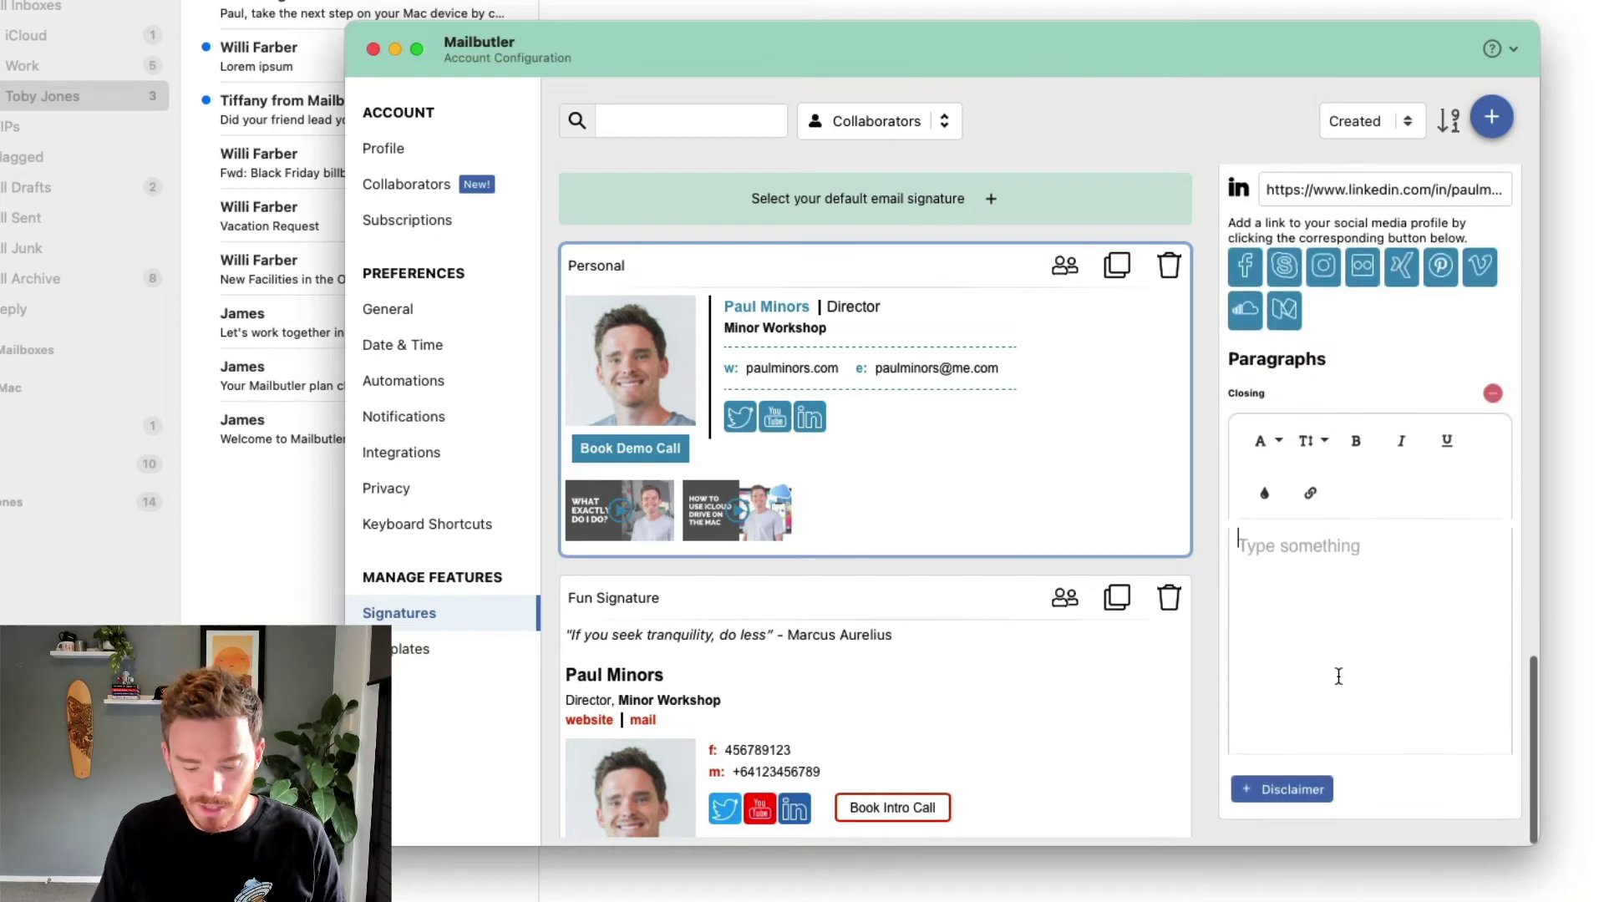
{"action": "type", "text": "Have a great day."}
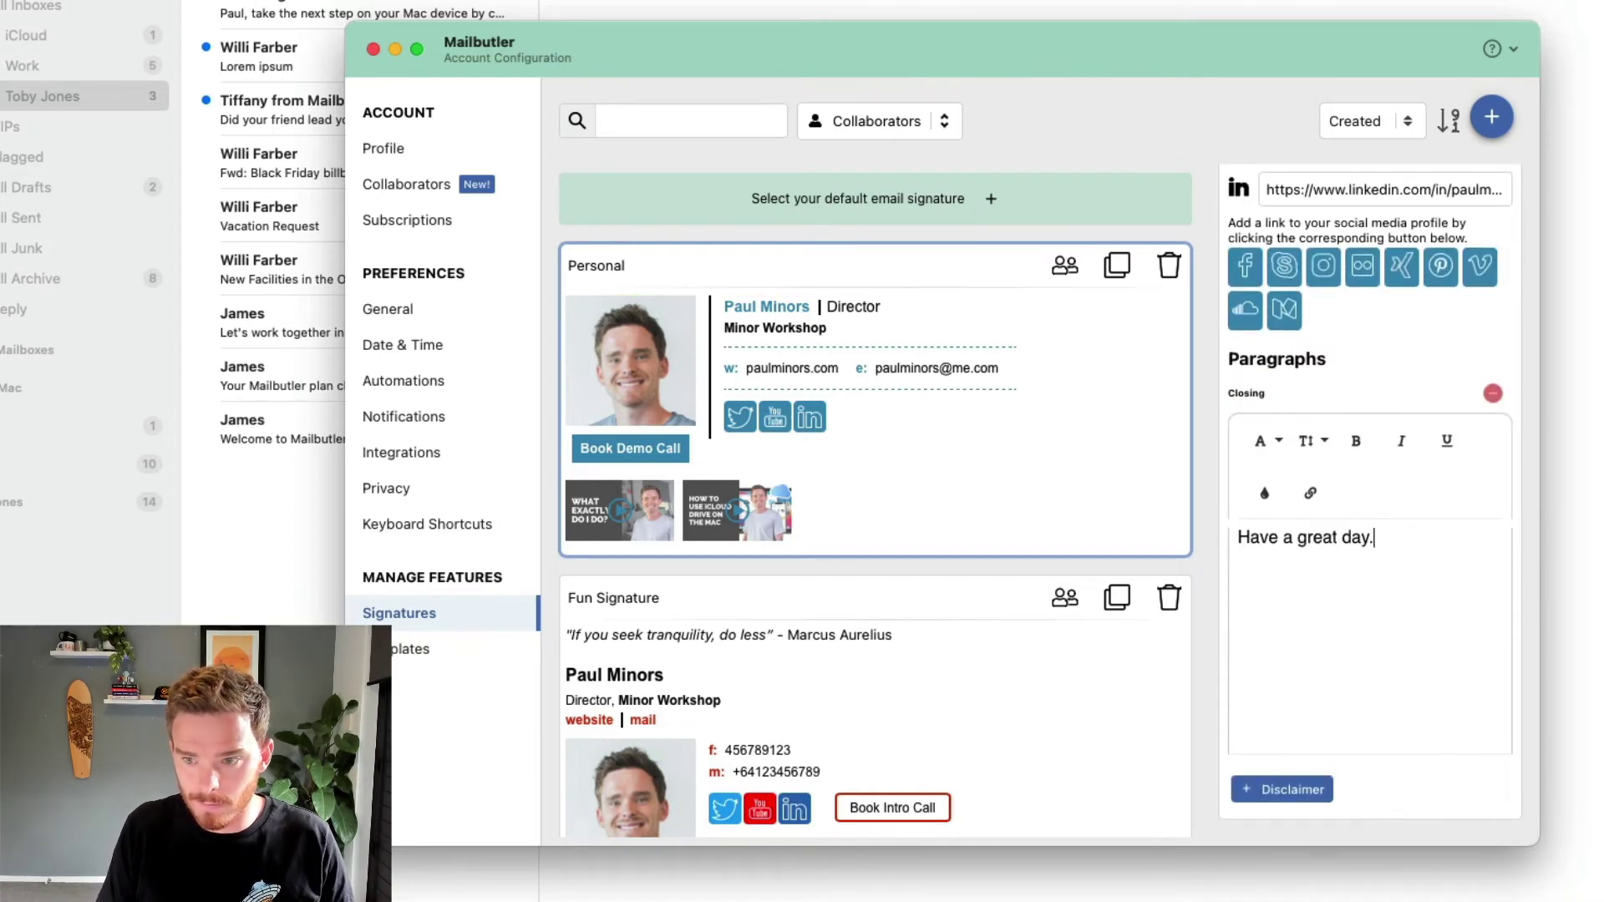
{"action": "key", "text": "Return"}
{"action": "type", "text": "Paul"}
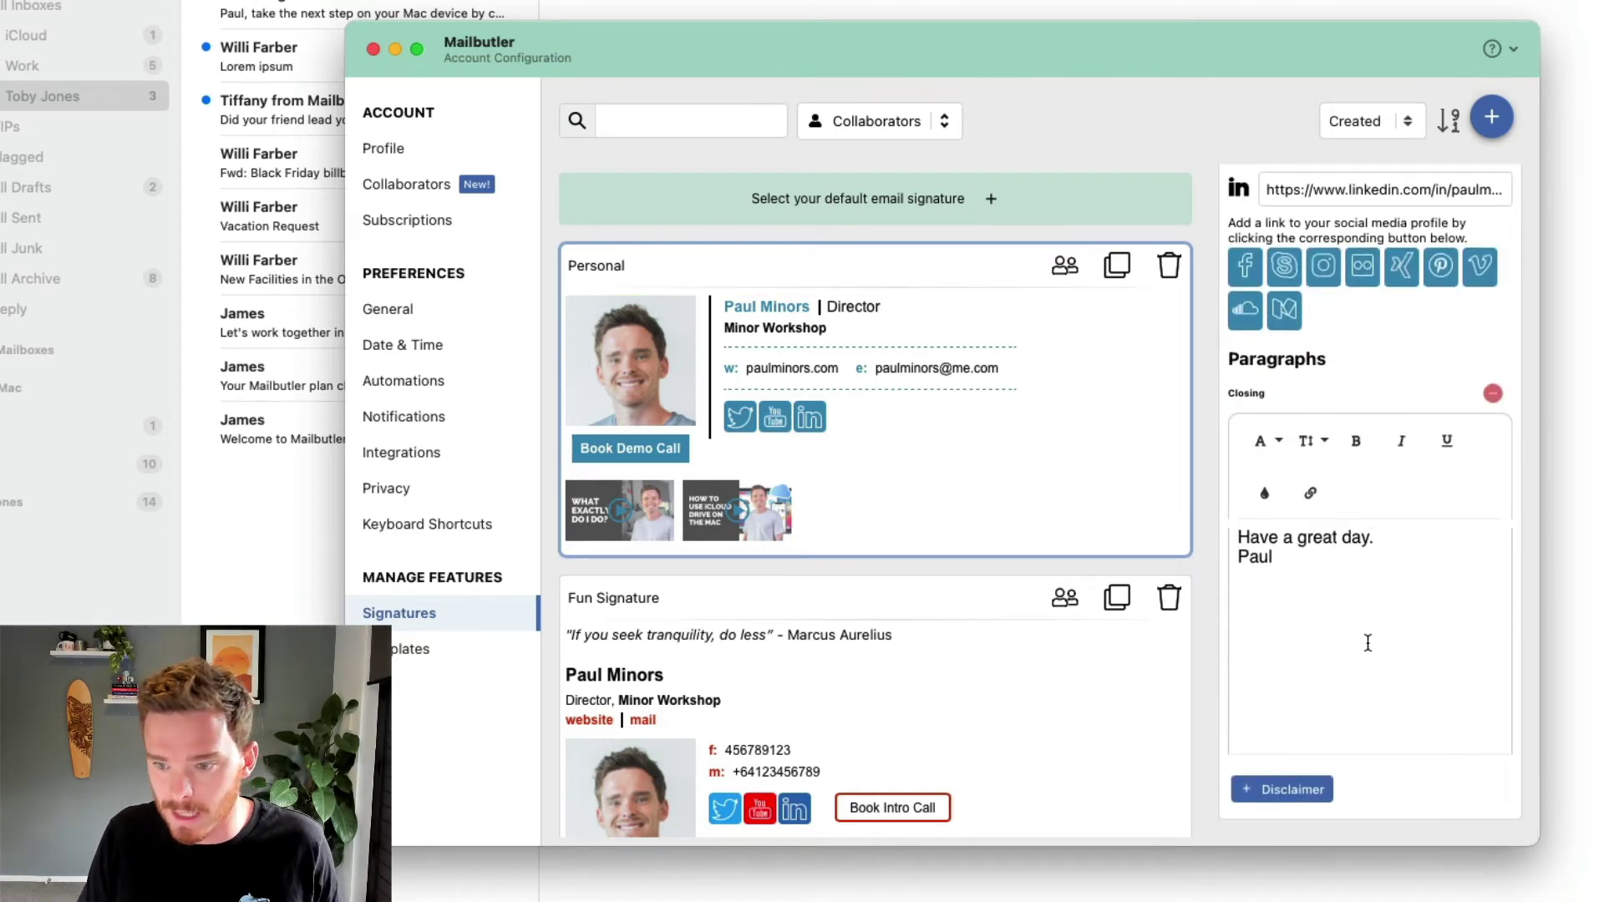
Add a disclaimer containing the pasted Lorem ipsum text
{"action": "left_click", "coordinate": [1278, 789]}
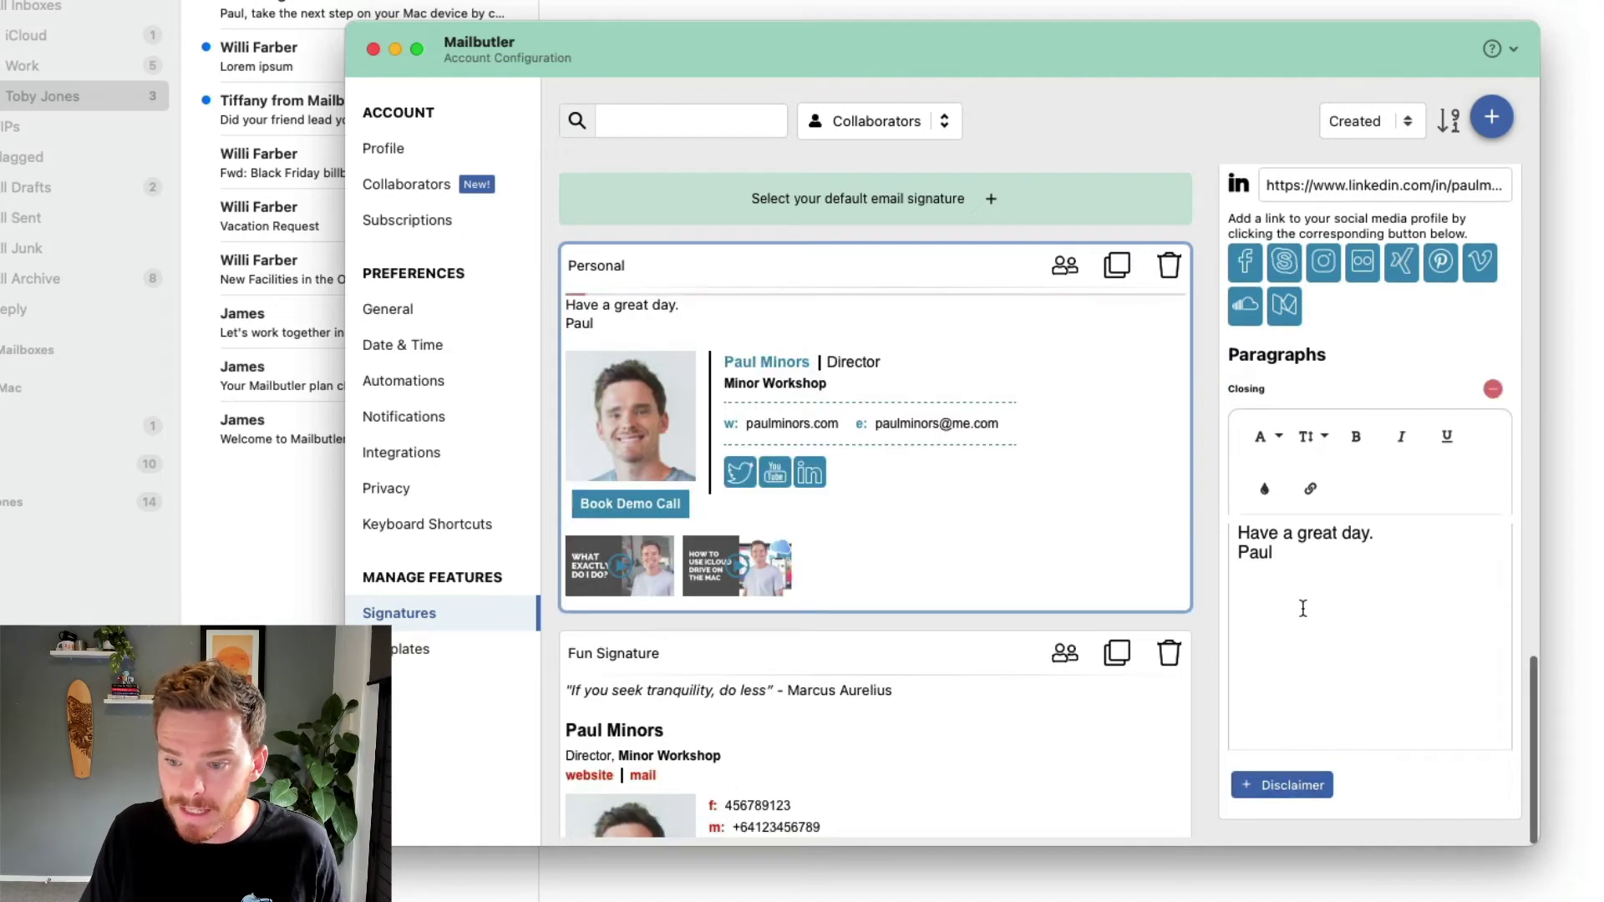
{"action": "scroll", "coordinate": [1306, 625], "scroll_direction": "down", "scroll_amount": 5}
{"action": "left_click", "coordinate": [1319, 612]}
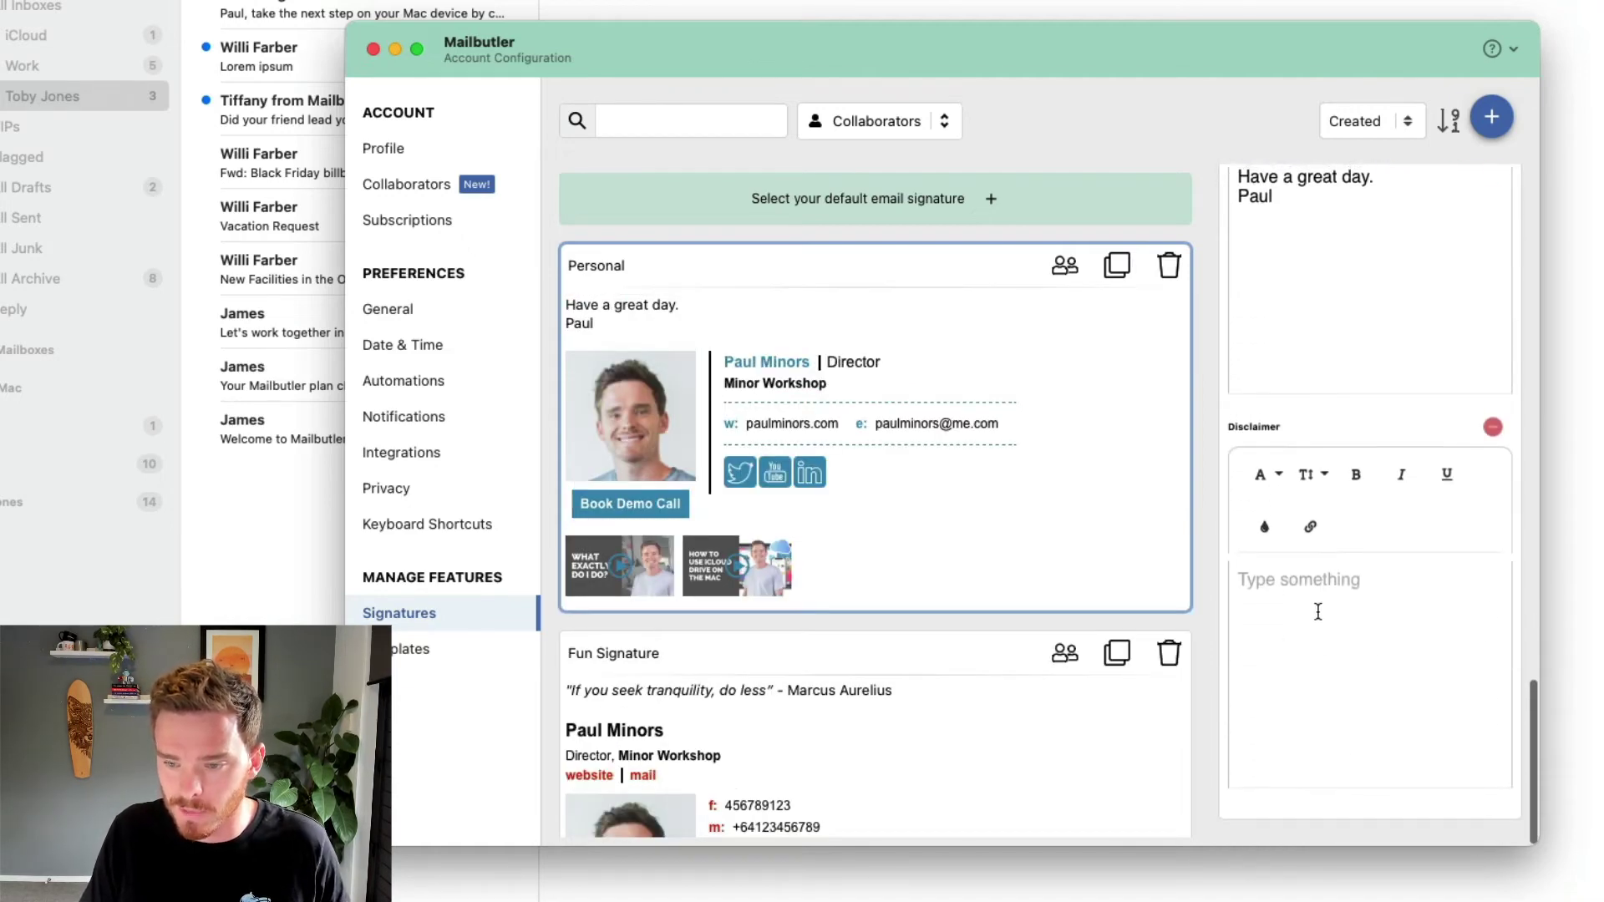
{"action": "type", "text": "Lorem ipsum dolor sit amet, consectetur adipiscing elit, sed do eiusmod tempor incididunt ut labore et dolore magna aliqua. Ut enim ad minim veniam, quis nostrud exercitation ullamco laboris nisi ut aliquip ex ea commodo consequat. Duis aute irure dolor in reprehenderit in voluptate velit esse cillum dolore eu fugiat nulla pariatur. Excepteur sint occaecat cupidatat non proident, sunt in culpa qui officia deserunt mollit anim id est laborum."}
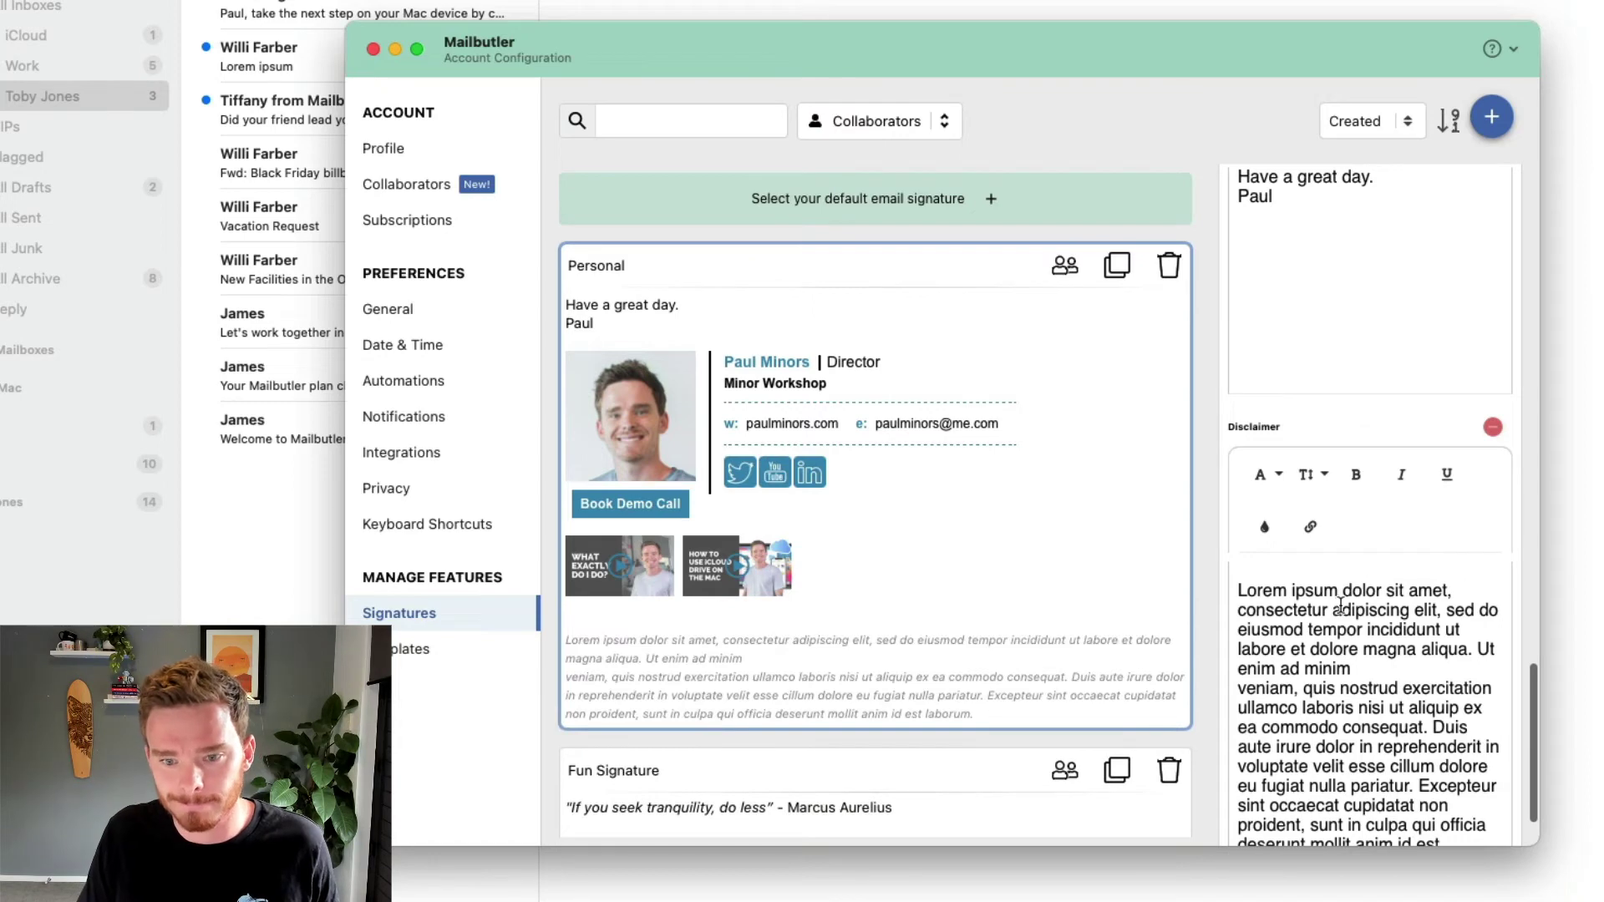
{"action": "scroll", "coordinate": [1312, 602], "scroll_direction": "down", "scroll_amount": 2}
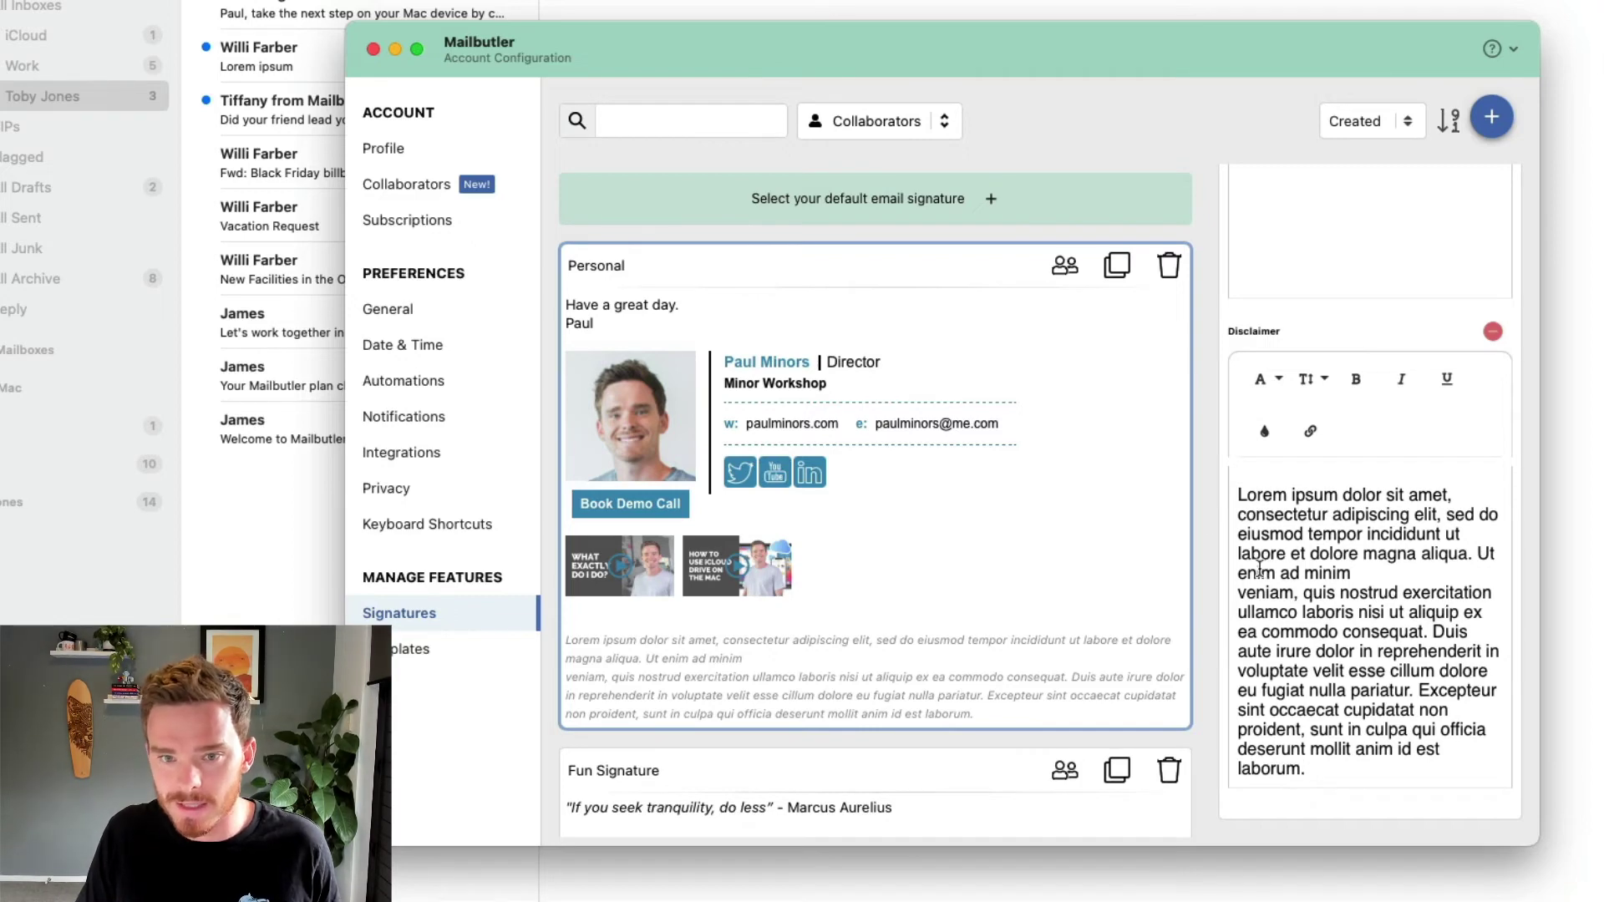
Close Mailbutler's settings and start a new message with the Personal signature inserted
{"action": "left_click", "coordinate": [373, 50]}
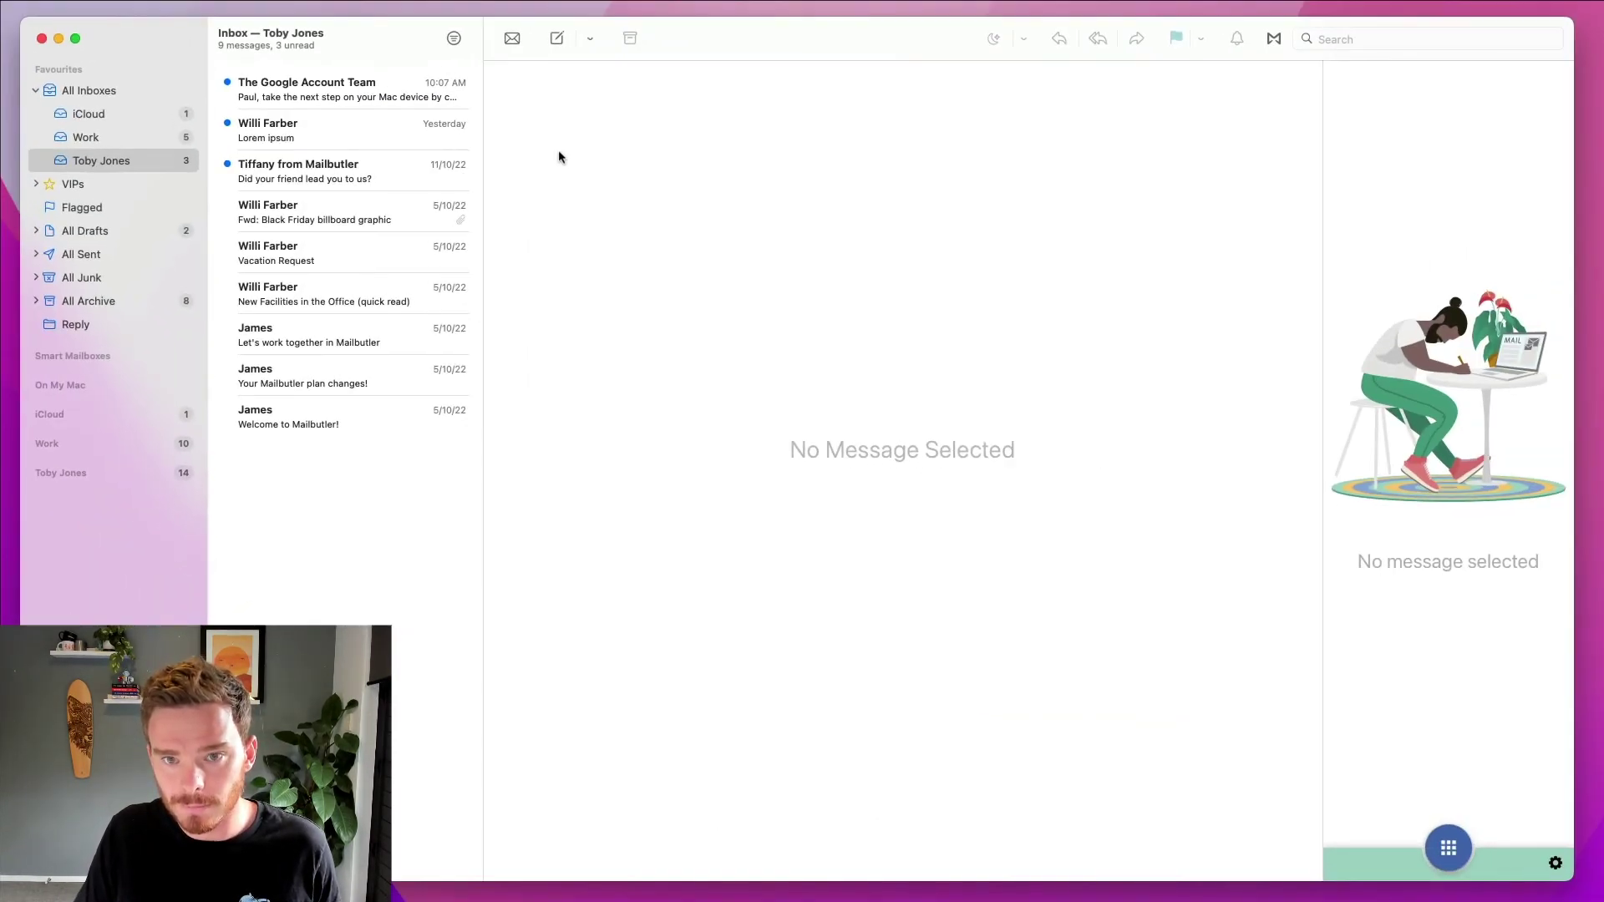
{"action": "left_click", "coordinate": [557, 38]}
{"action": "left_click_drag", "start_coordinate": [749, 167], "coordinate": [796, 139]}
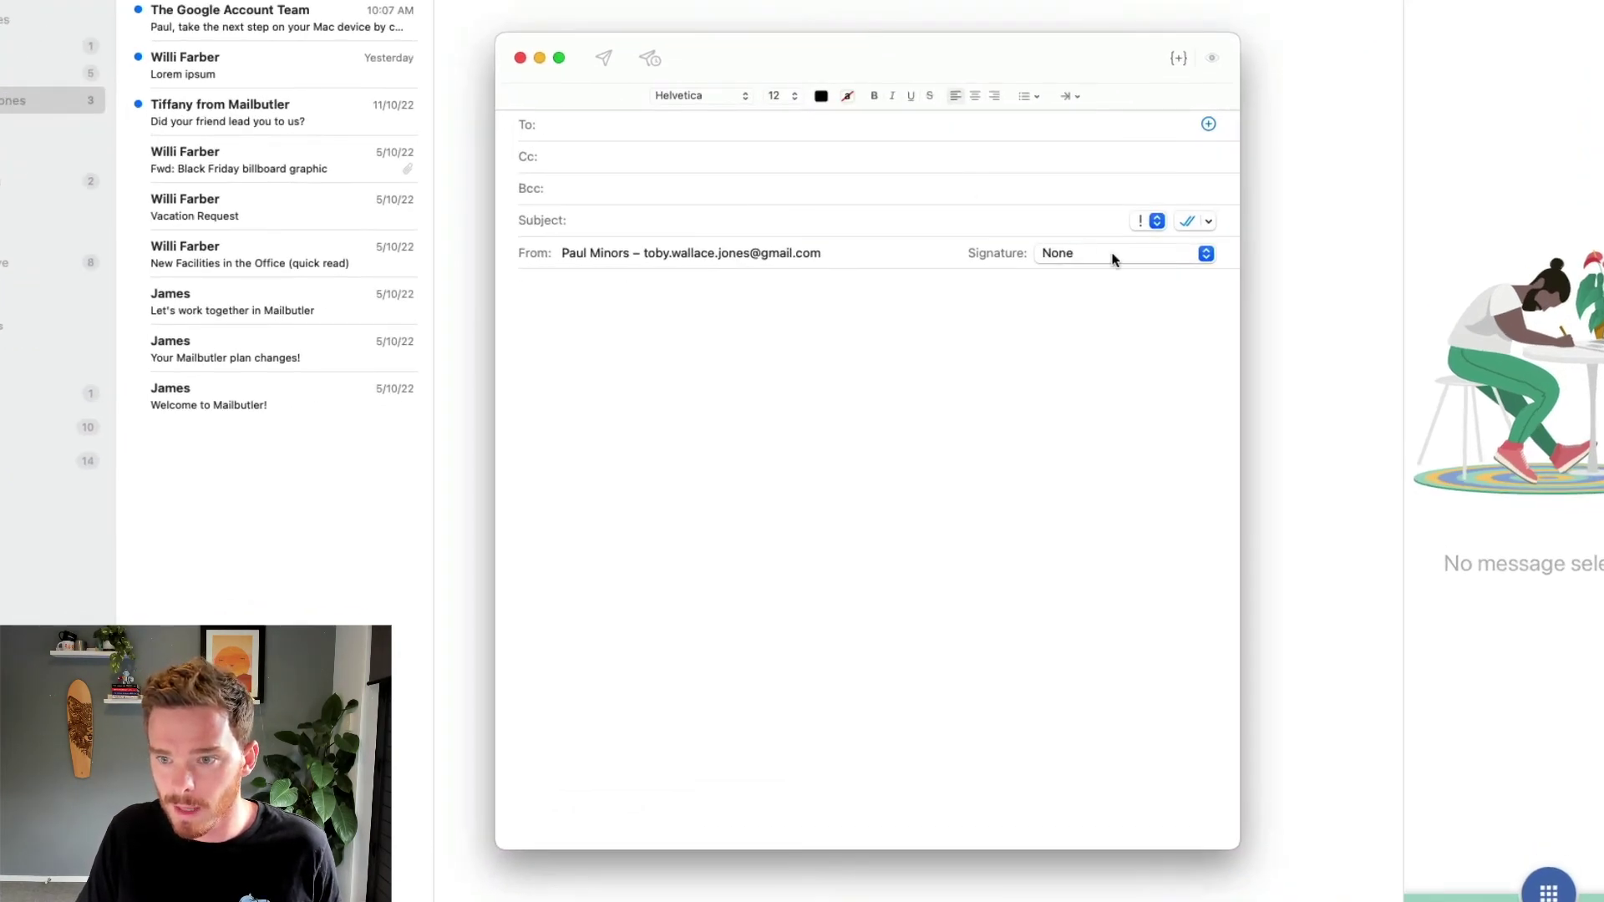
{"action": "left_click", "coordinate": [1112, 254]}
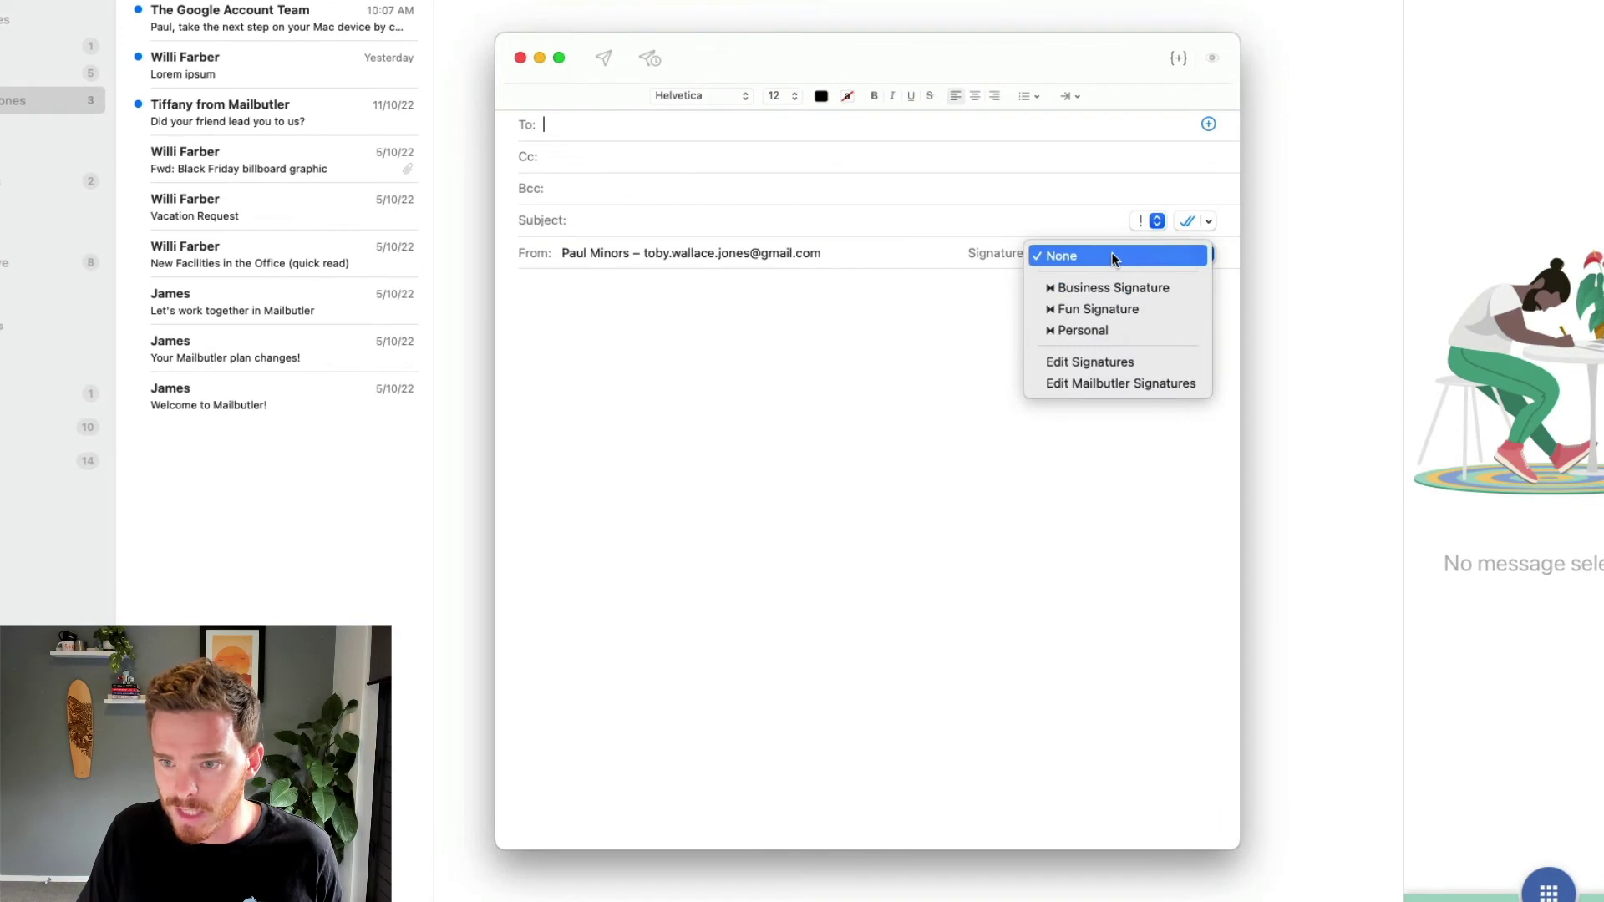
{"action": "left_click", "coordinate": [1085, 329]}
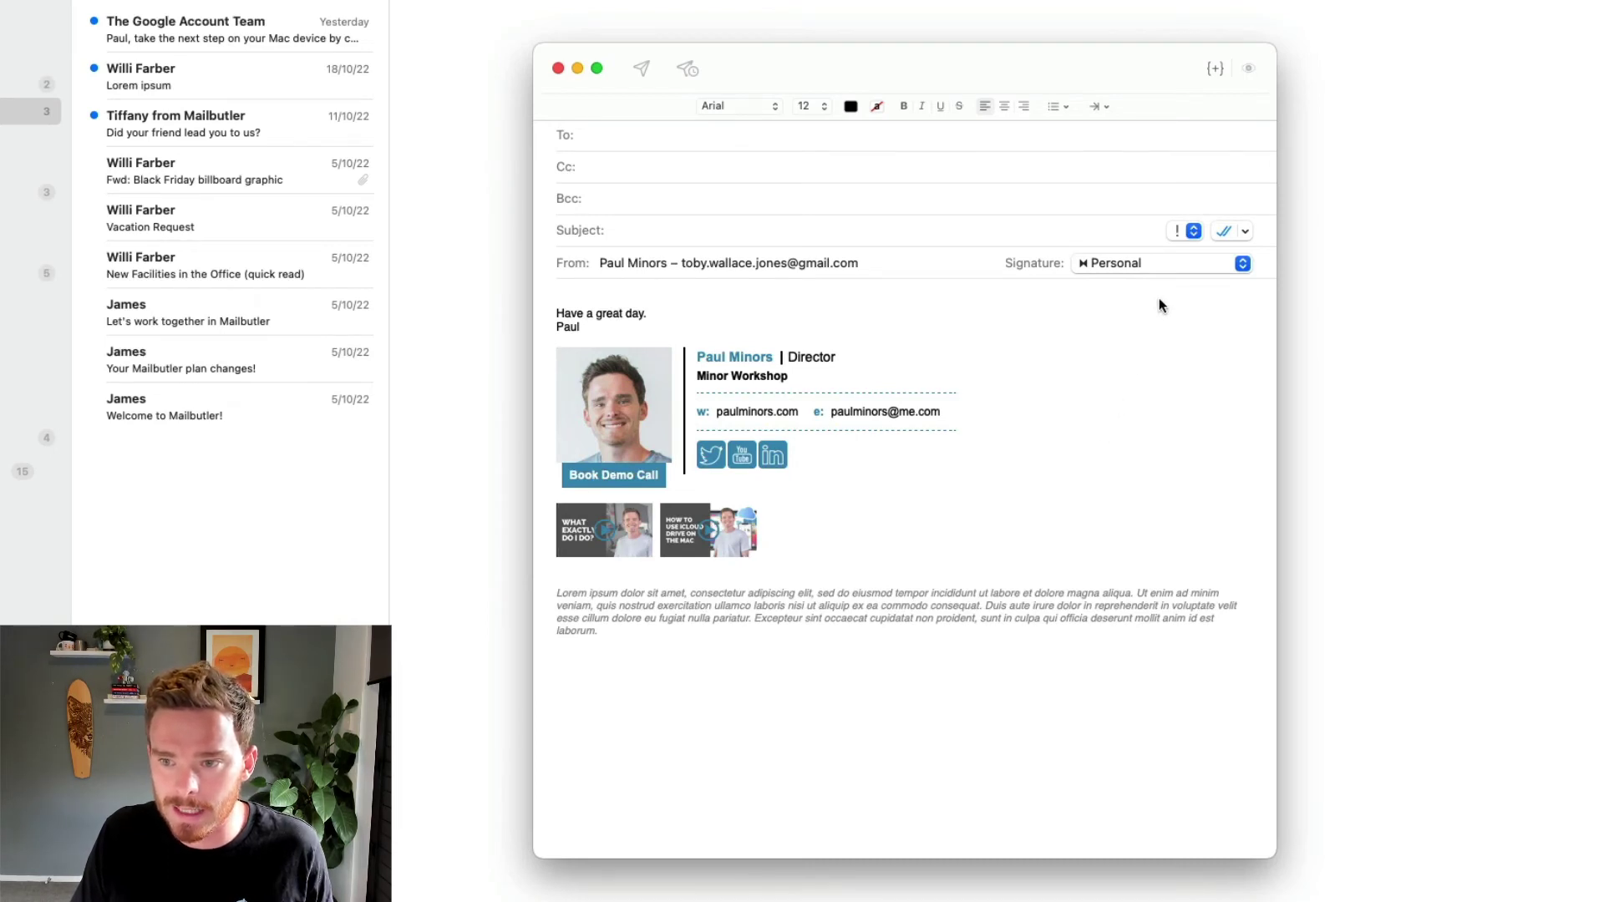
Reopen Mailbutler's signature settings and share the Personal signature with a team member
{"action": "left_click", "coordinate": [1188, 264]}
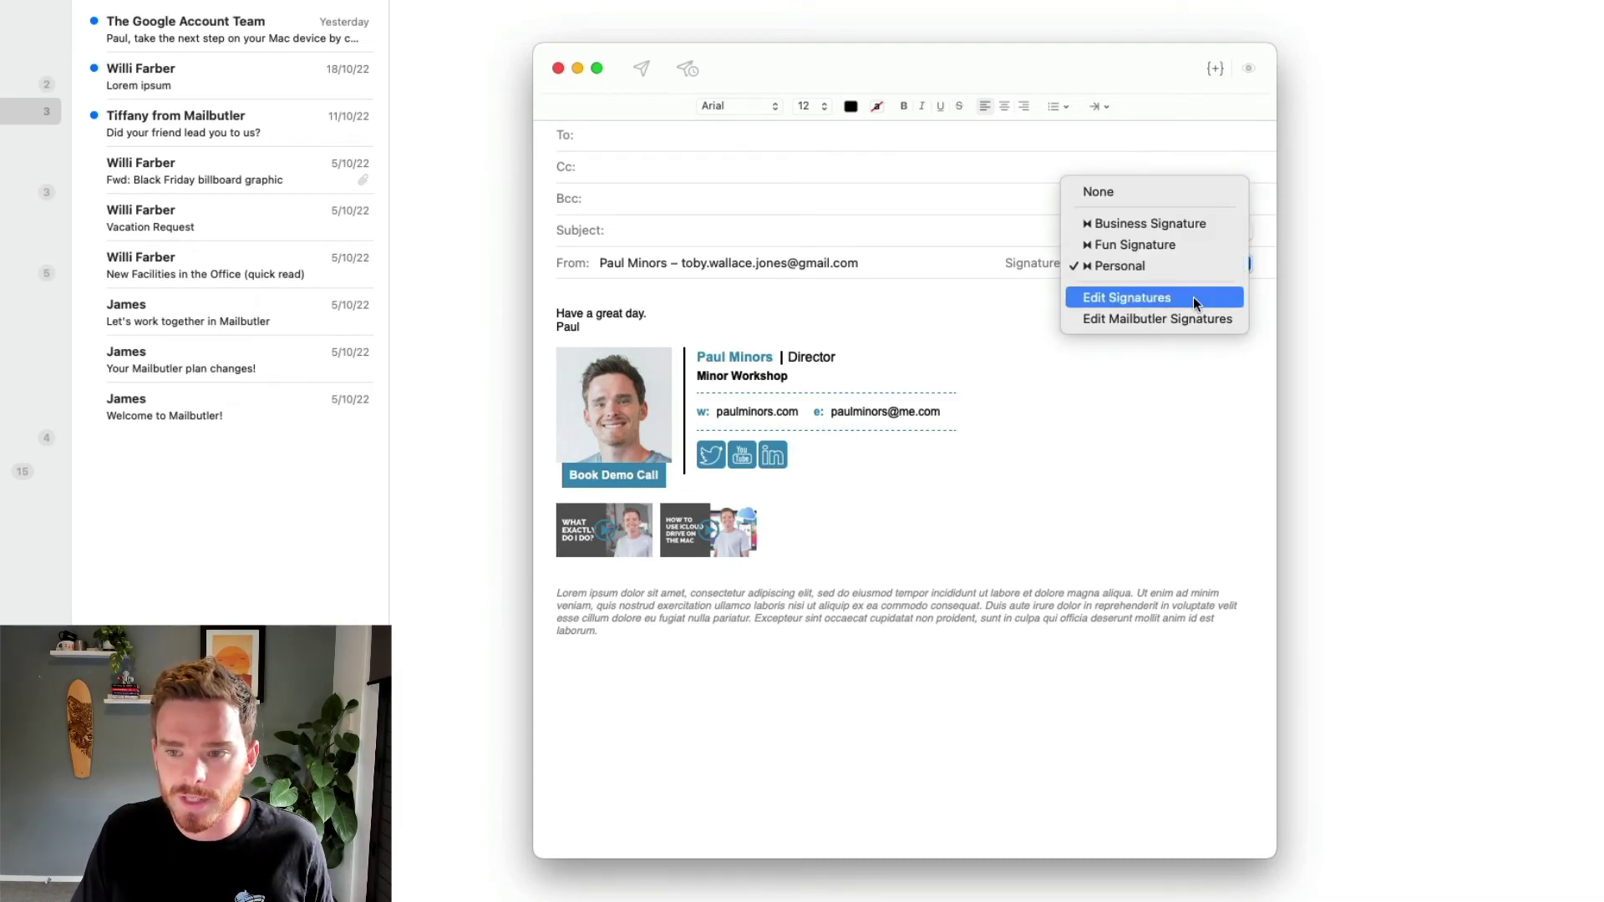
{"action": "left_click", "coordinate": [1200, 318]}
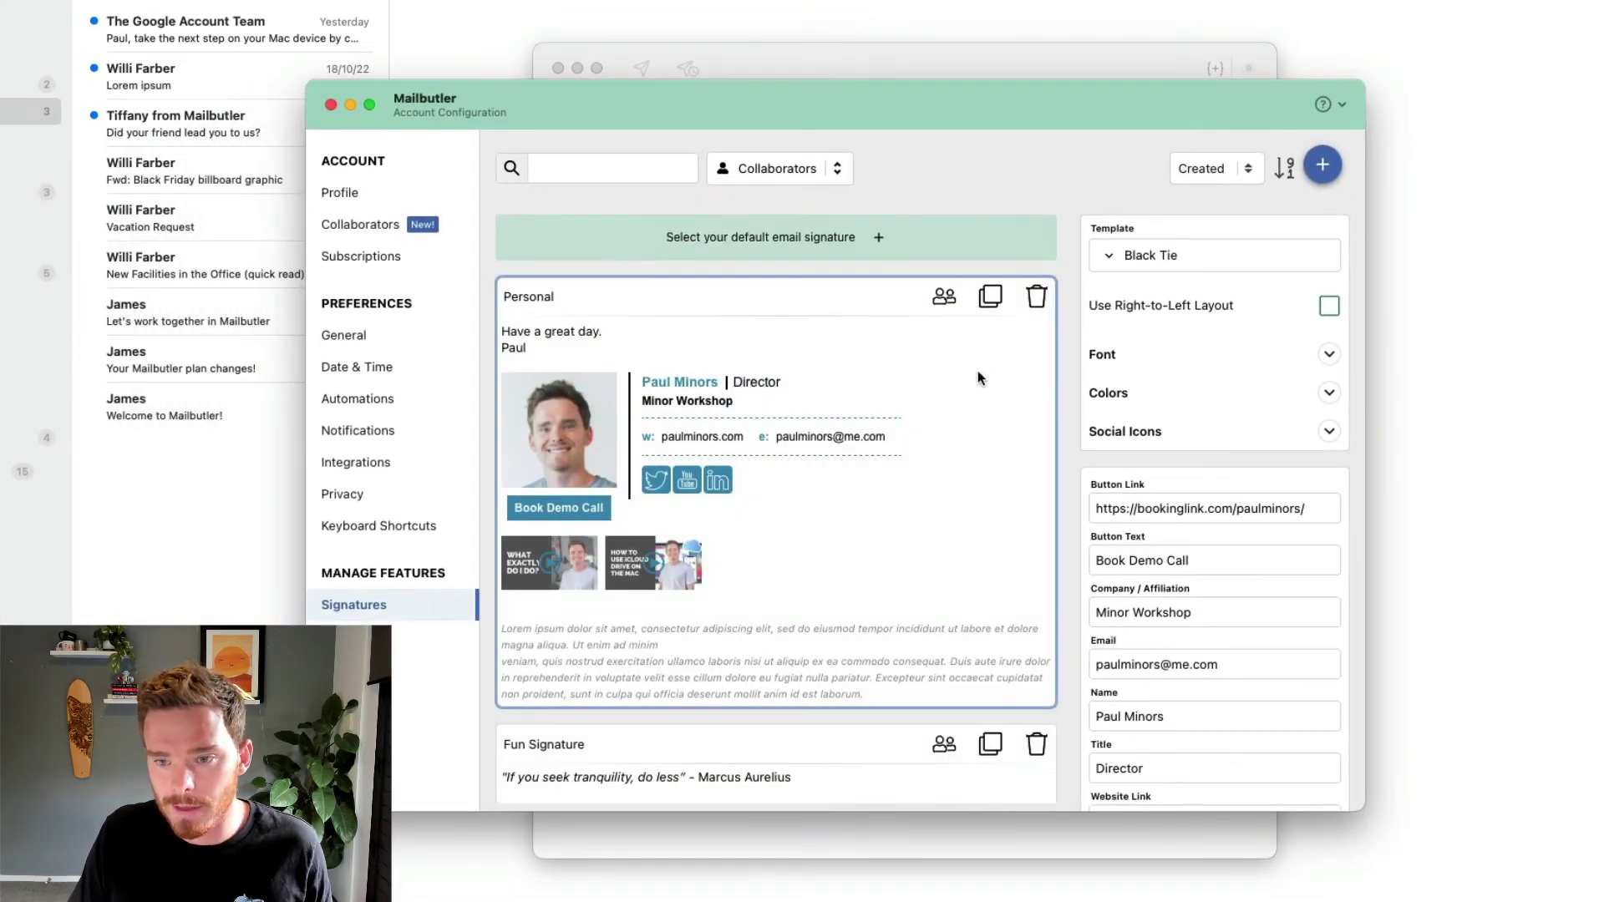
{"action": "left_click", "coordinate": [944, 298]}
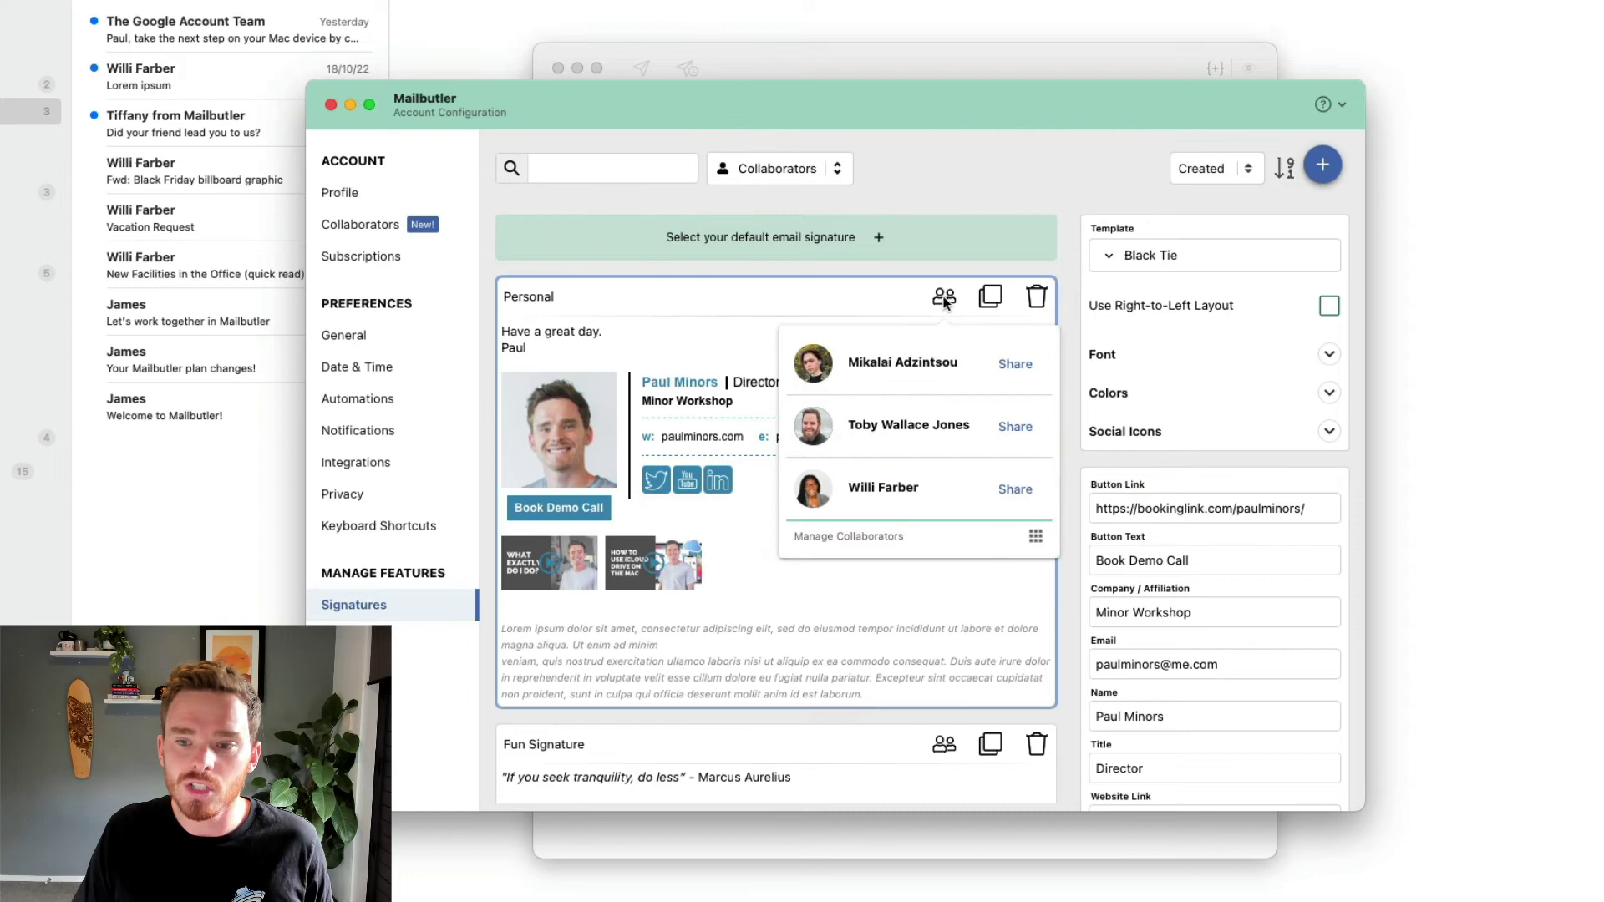
{"action": "left_click", "coordinate": [1016, 365]}
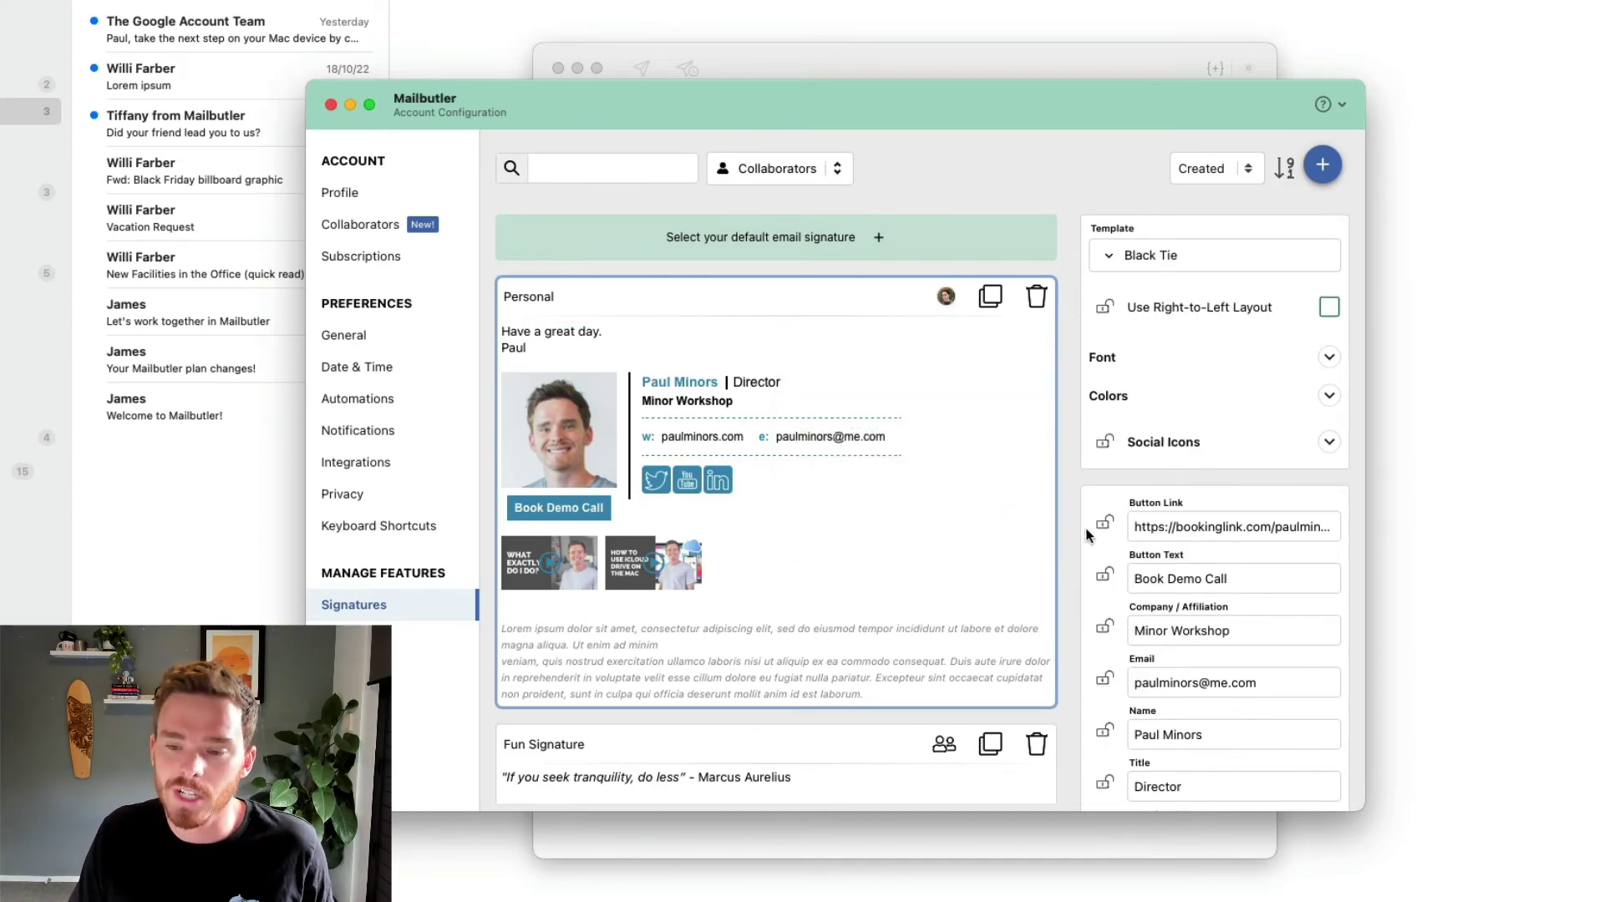
{"action": "scroll", "coordinate": [1087, 528], "scroll_direction": "down", "scroll_amount": 2}
{"action": "scroll", "coordinate": [1086, 528], "scroll_direction": "down", "scroll_amount": 1}
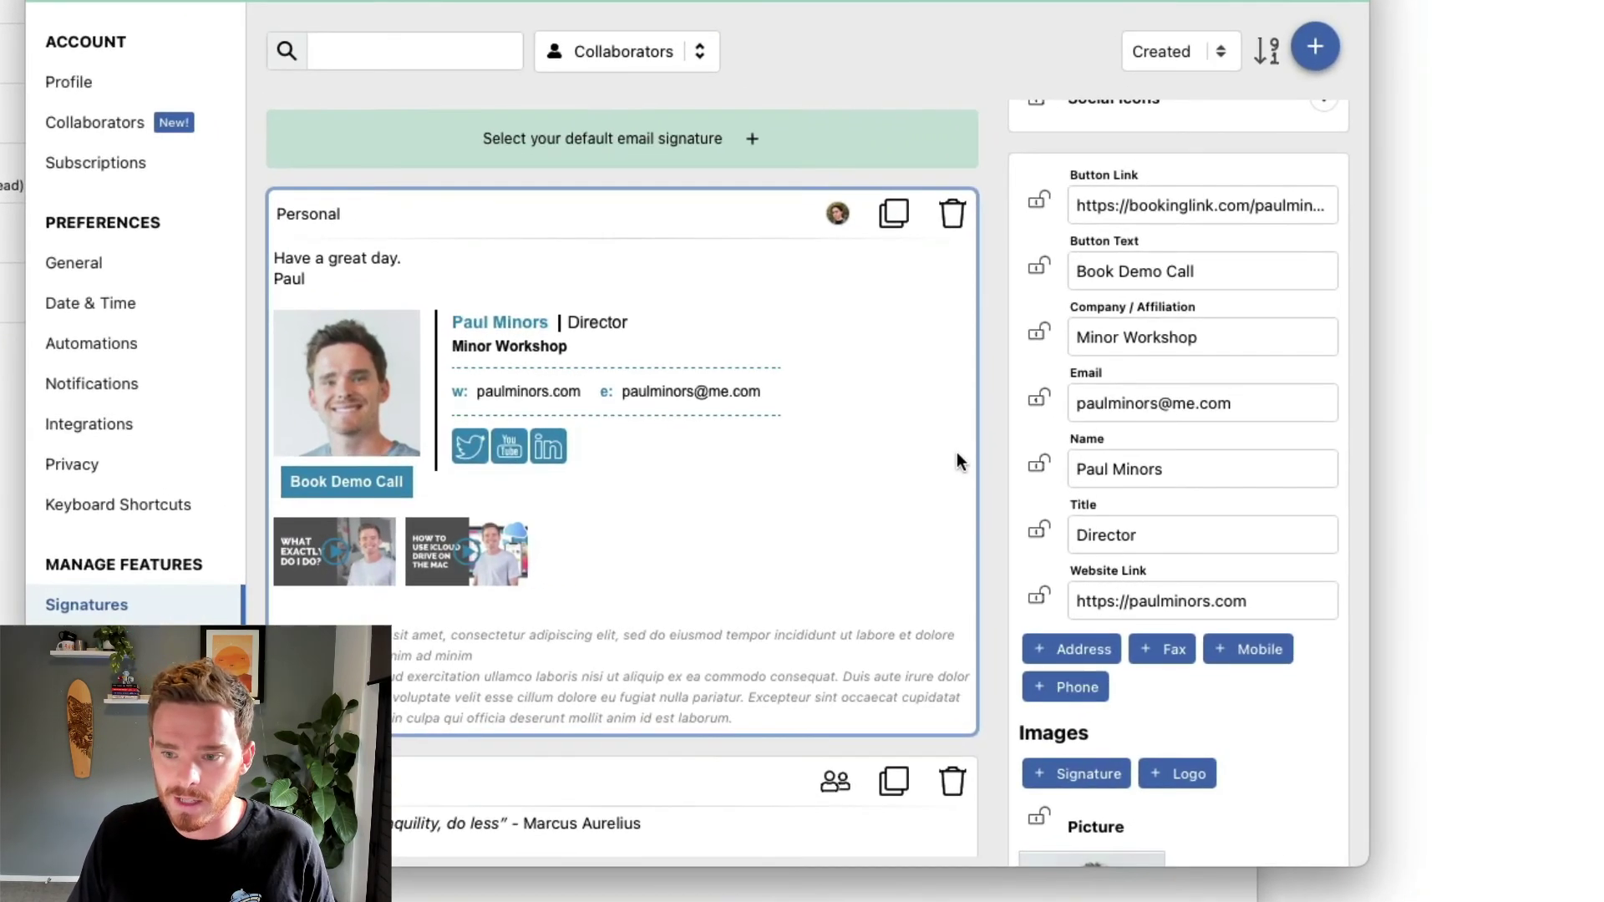
Lock the Company / Affiliation, Button Text and Button Link fields of the Personal signature
{"action": "mouse_move", "coordinate": [1107, 391]}
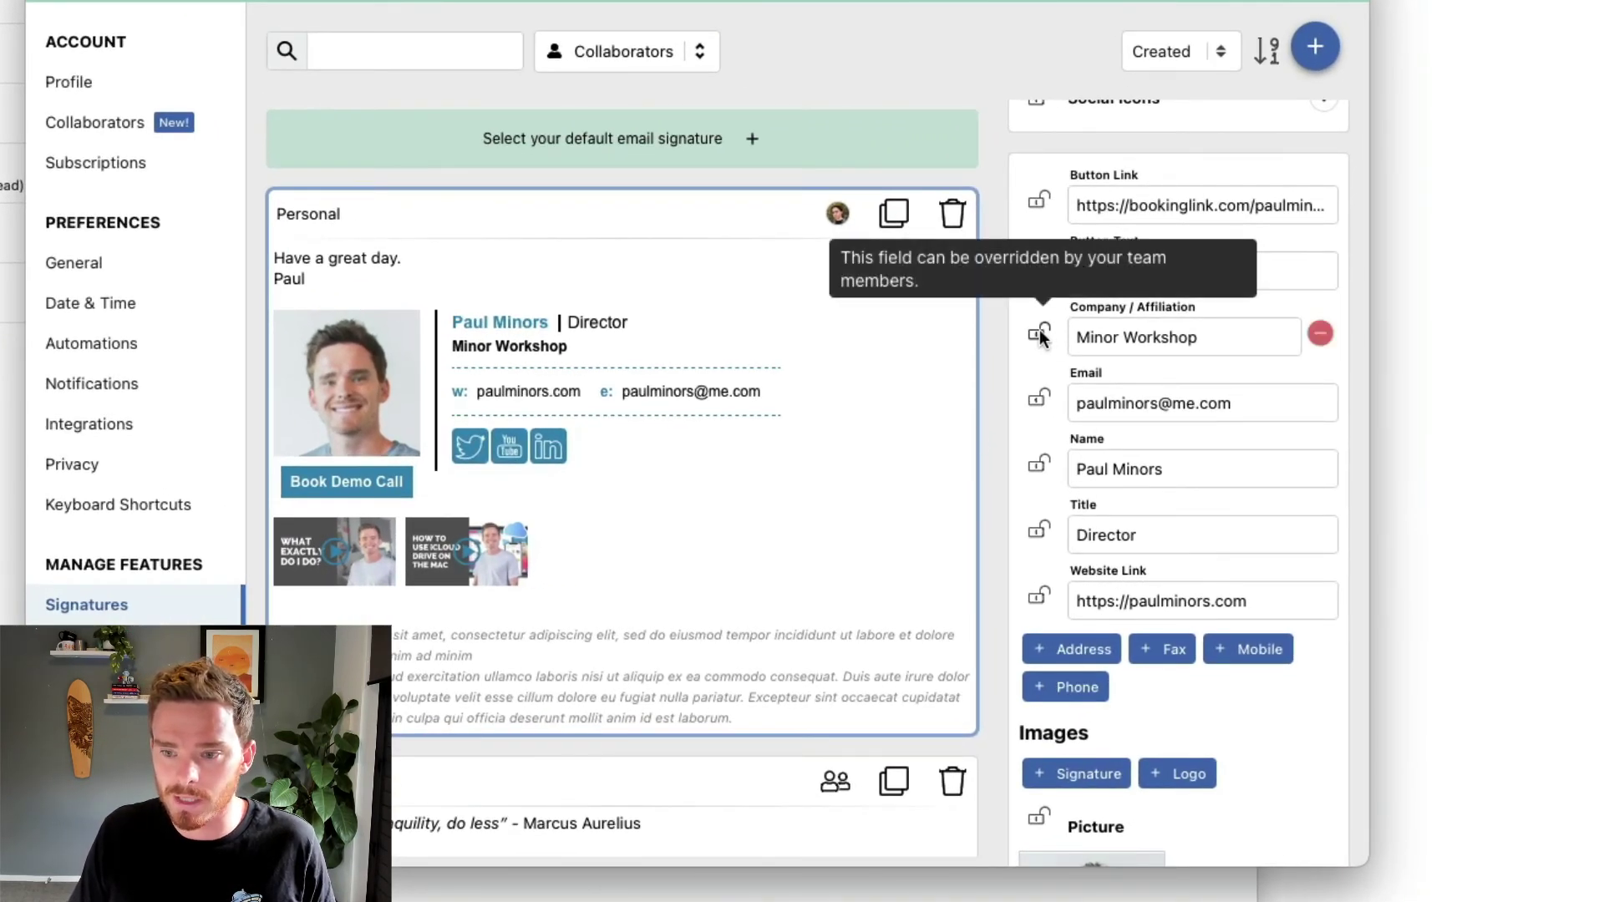
{"action": "left_click", "coordinate": [1040, 335]}
{"action": "mouse_move", "coordinate": [1040, 268]}
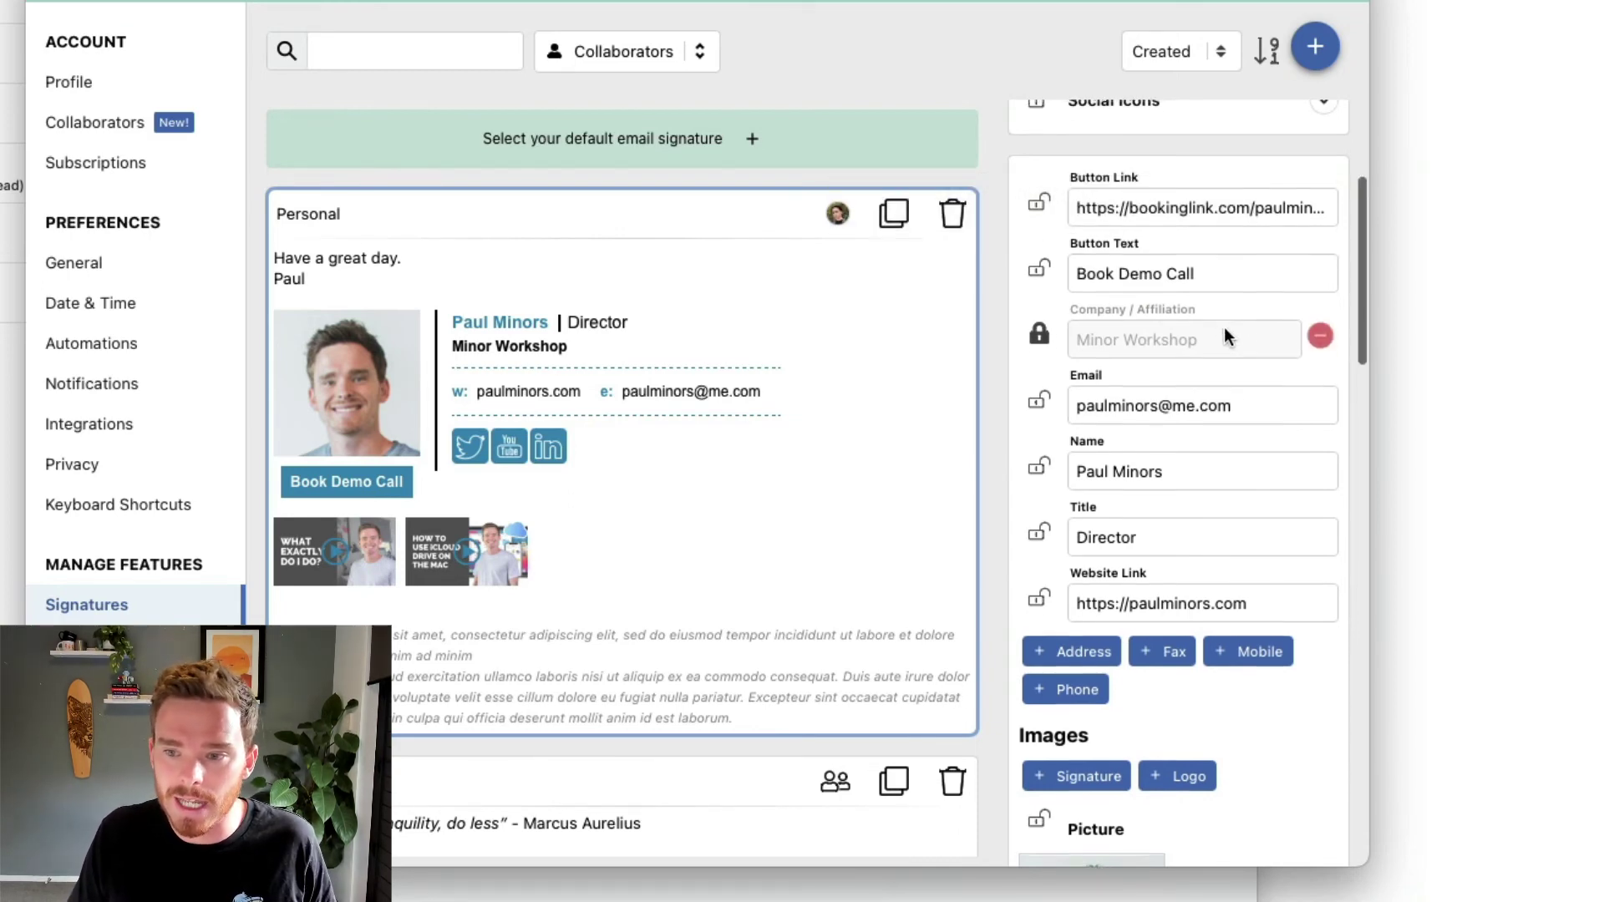
{"action": "scroll", "coordinate": [1225, 327], "scroll_direction": "up", "scroll_amount": 1}
{"action": "left_click", "coordinate": [1039, 284]}
{"action": "scroll", "coordinate": [1038, 284], "scroll_direction": "up", "scroll_amount": 1}
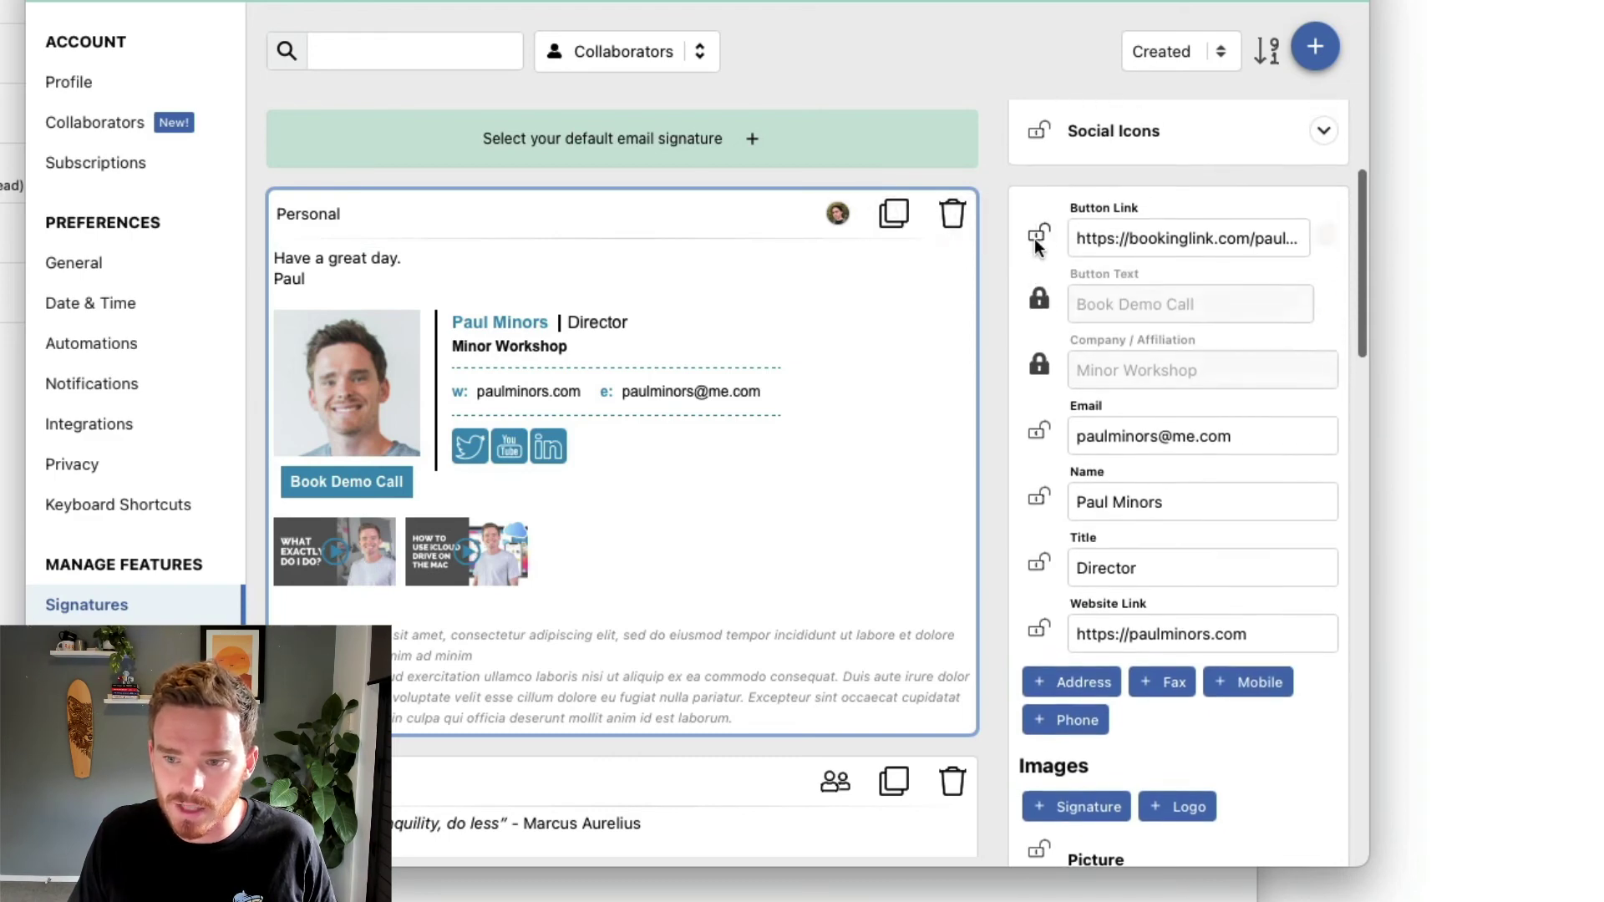
{"action": "left_click", "coordinate": [1040, 242]}
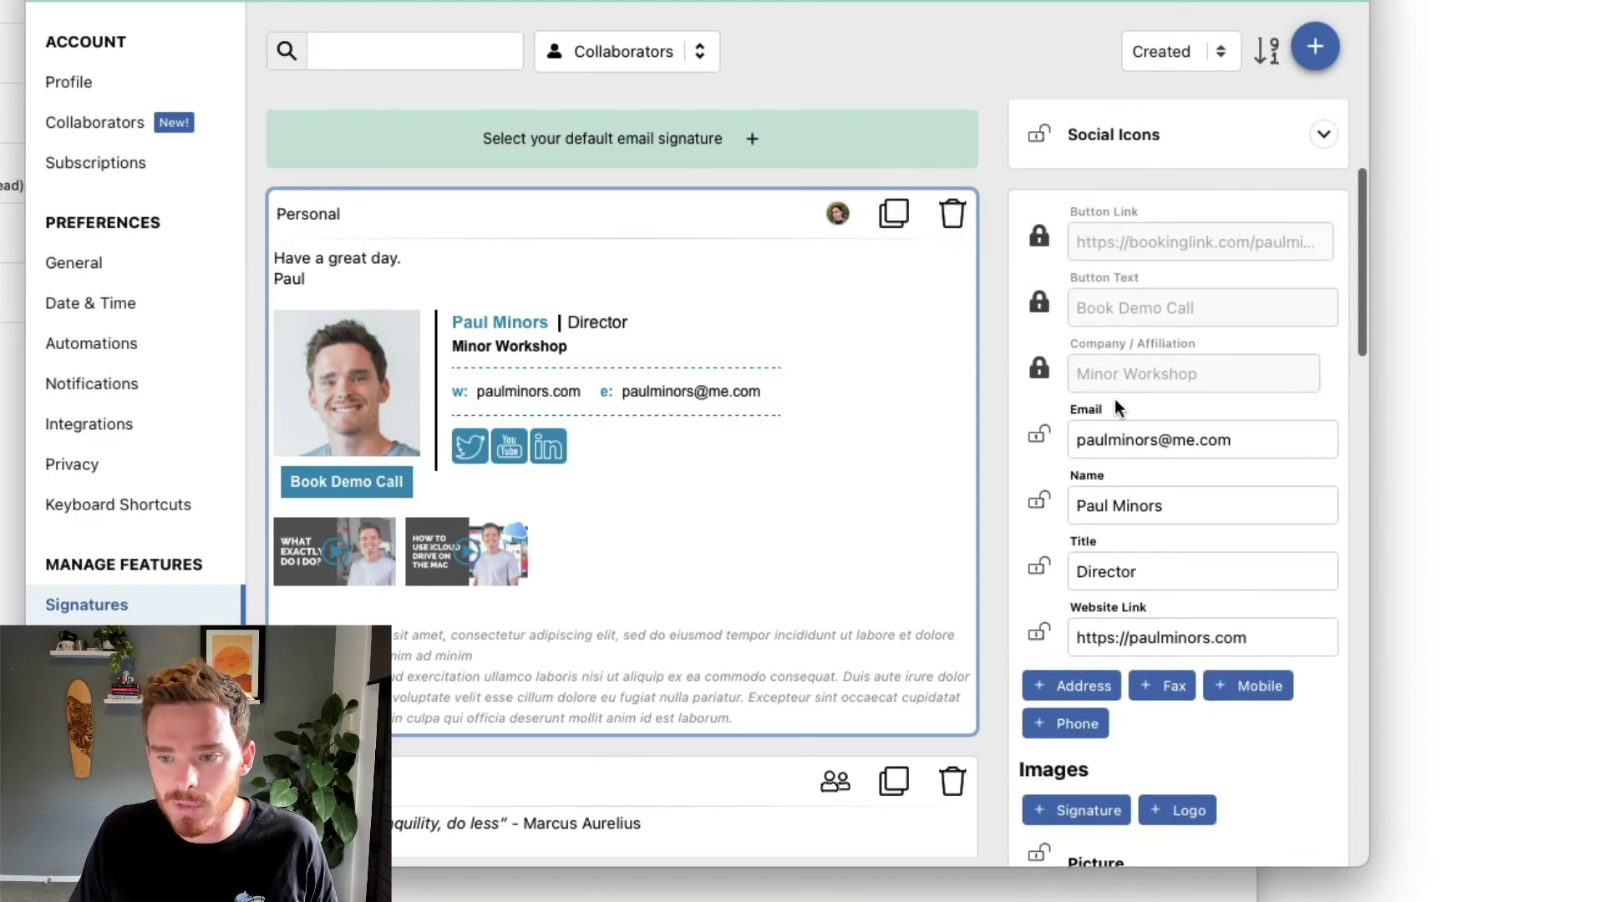
{"action": "scroll", "coordinate": [1187, 393], "scroll_direction": "down", "scroll_amount": 2}
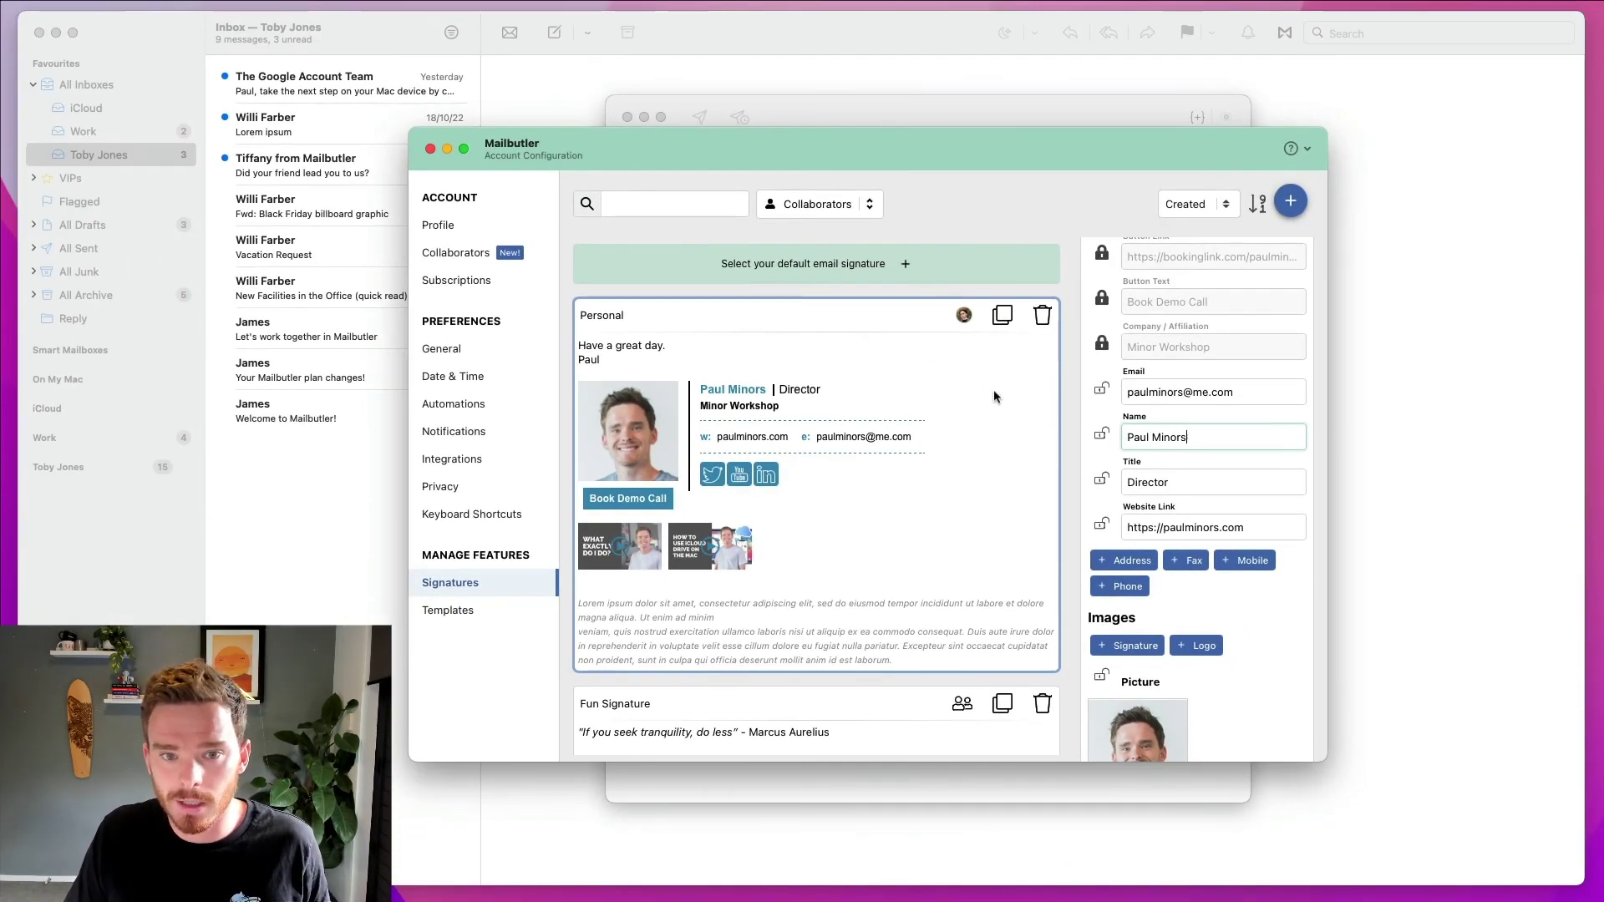
Close the Mailbutler settings window and show the new message's signature list
{"action": "left_click", "coordinate": [430, 149]}
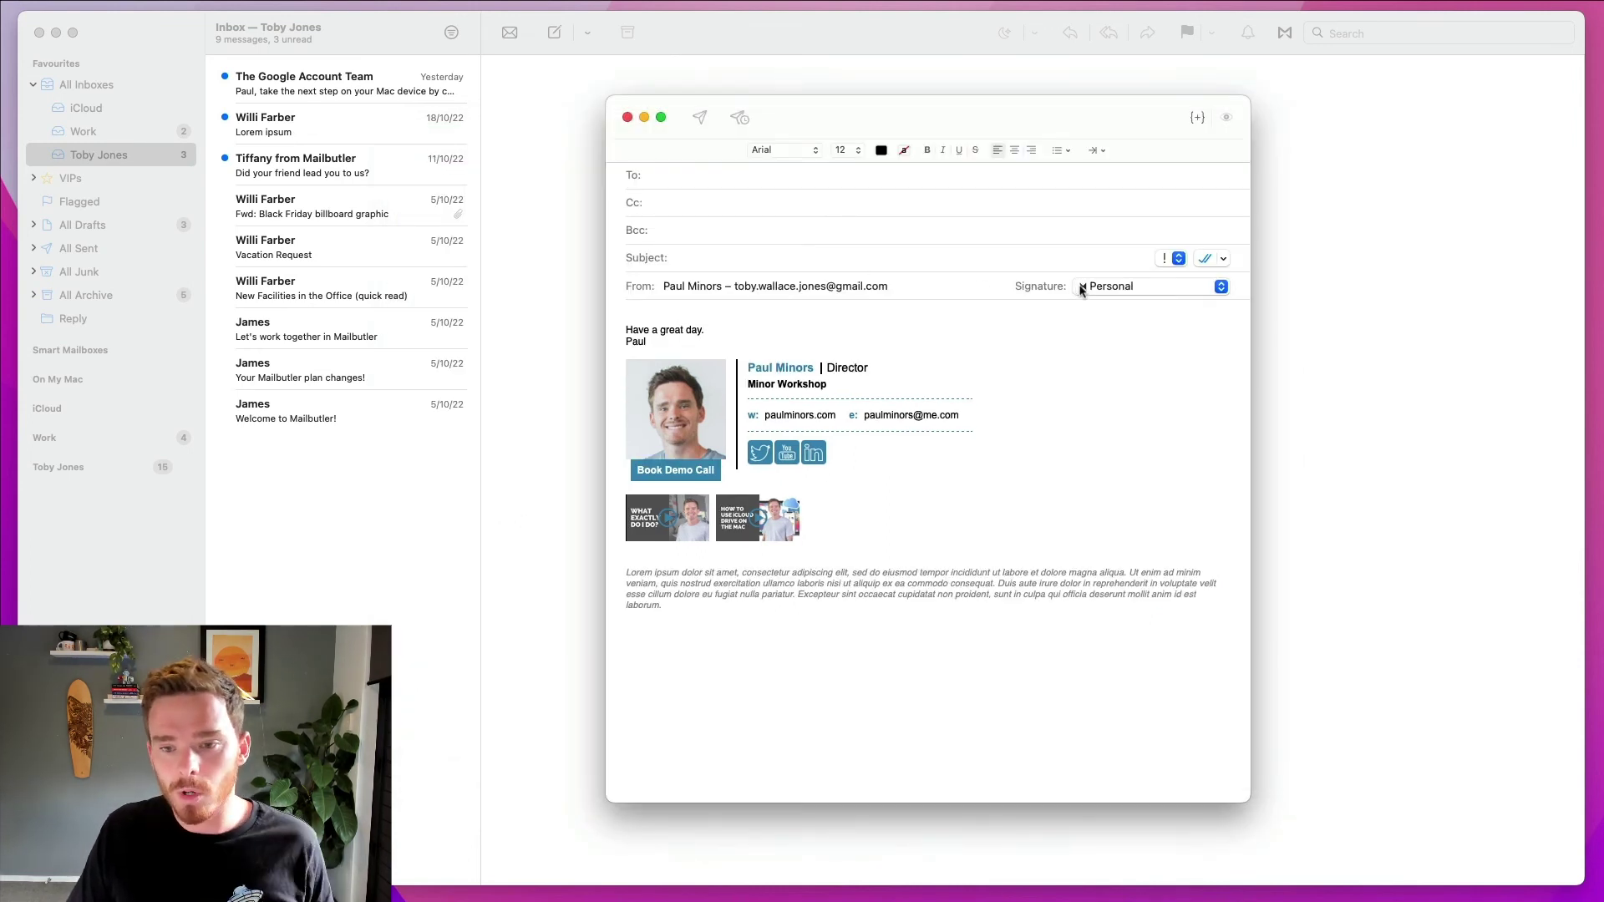
{"action": "left_click", "coordinate": [1119, 289]}
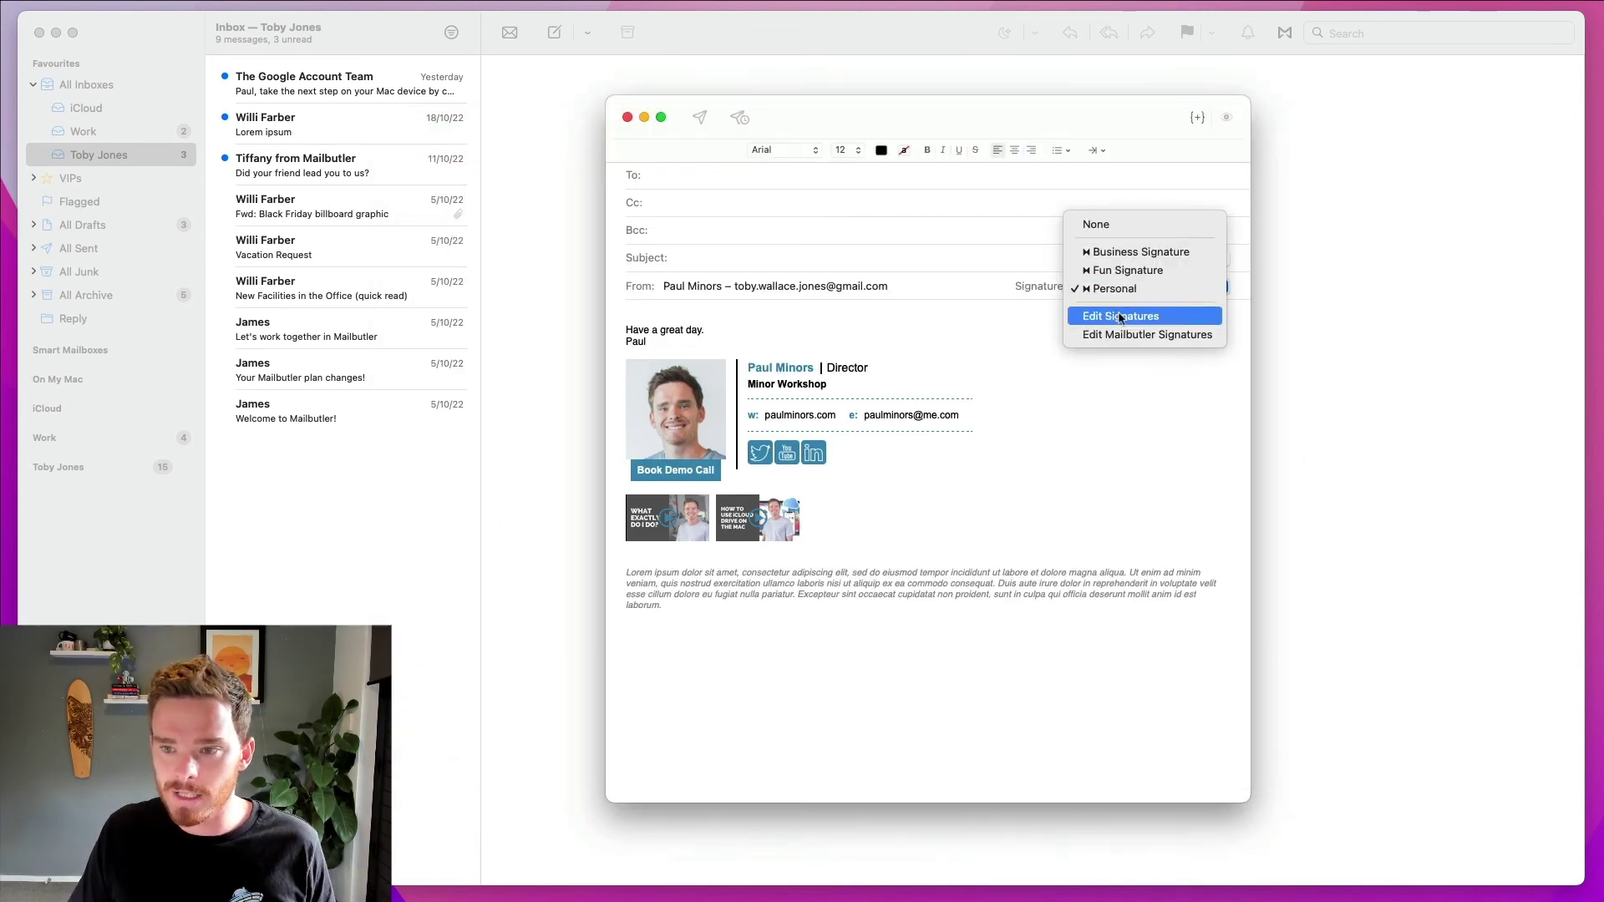